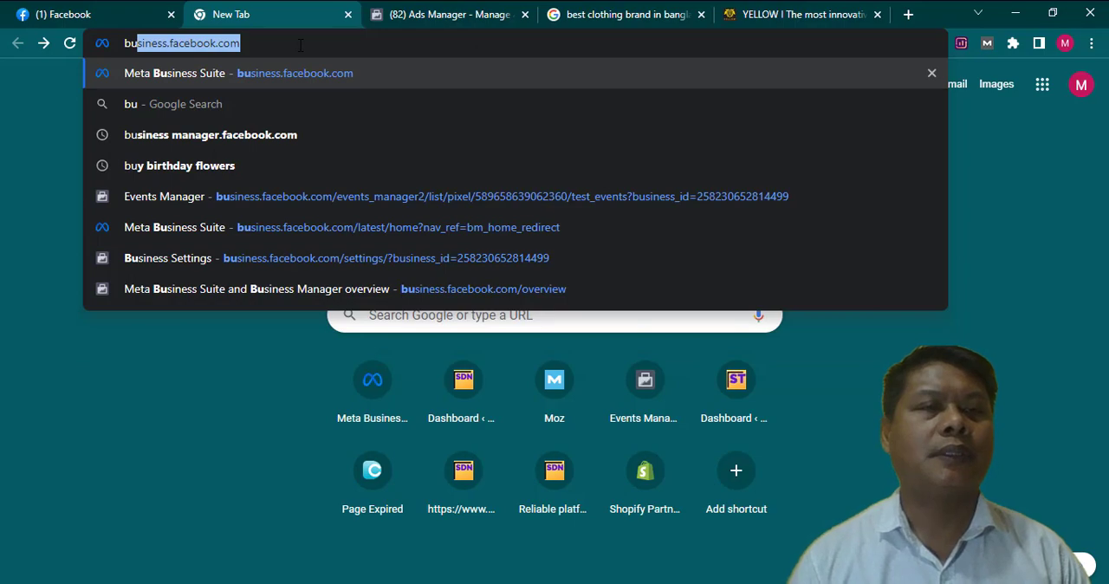
- Load business.facebook.com and open the Instant Forms tool from the full list of tools
{"action": "key", "text": "Right"}
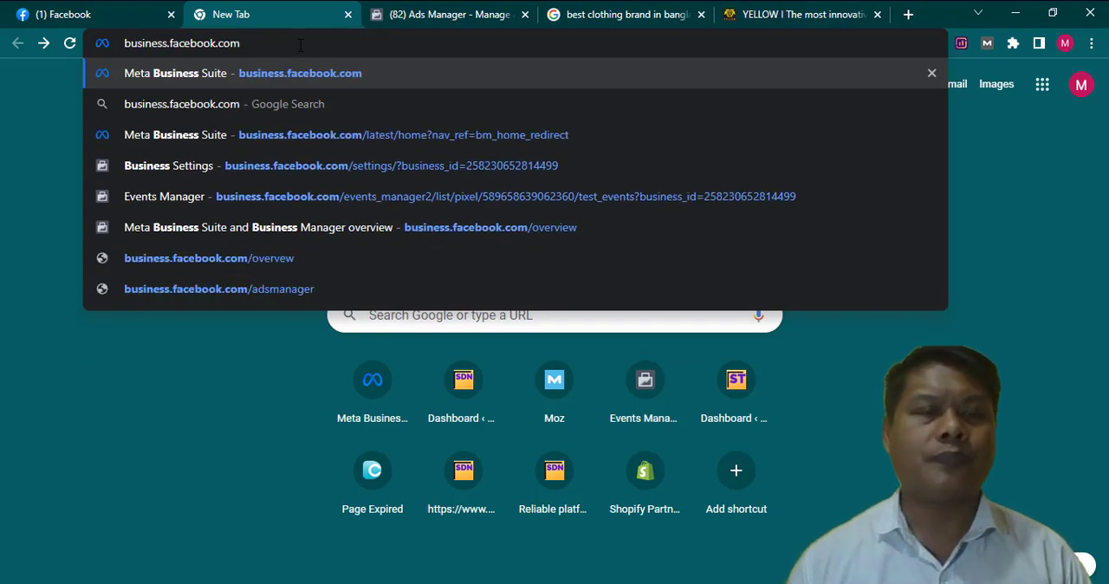
{"action": "key", "text": "Return"}
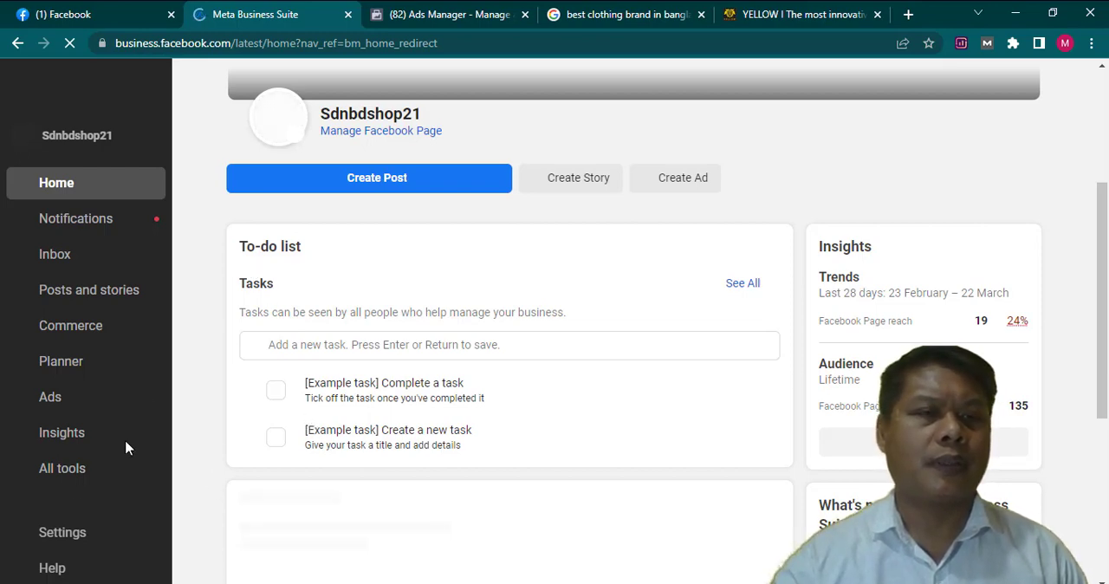
{"action": "left_click", "coordinate": [65, 475]}
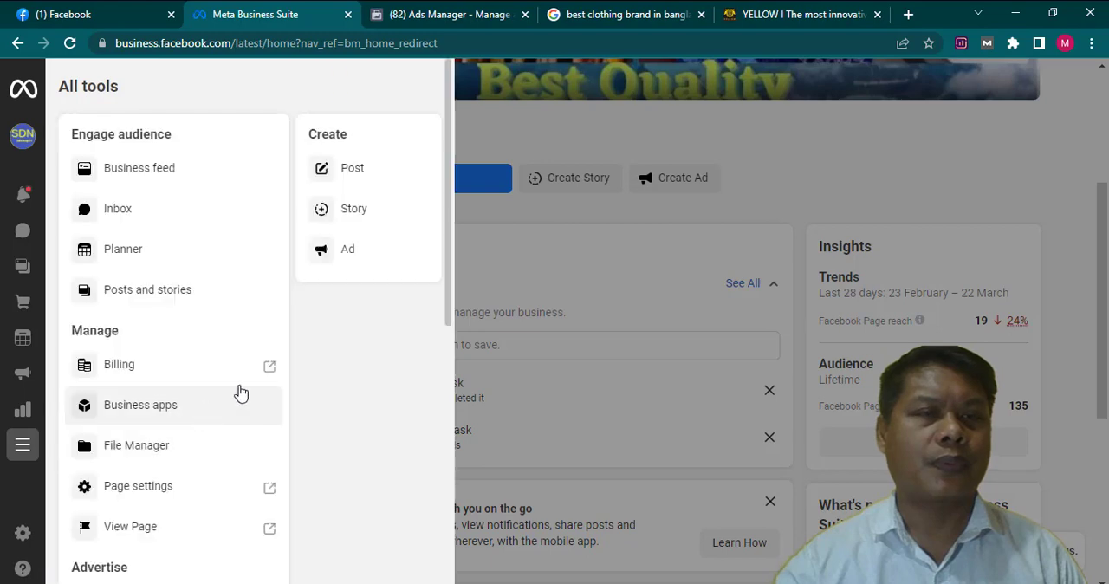
{"action": "scroll", "coordinate": [208, 359], "scroll_direction": "down", "scroll_amount": 1}
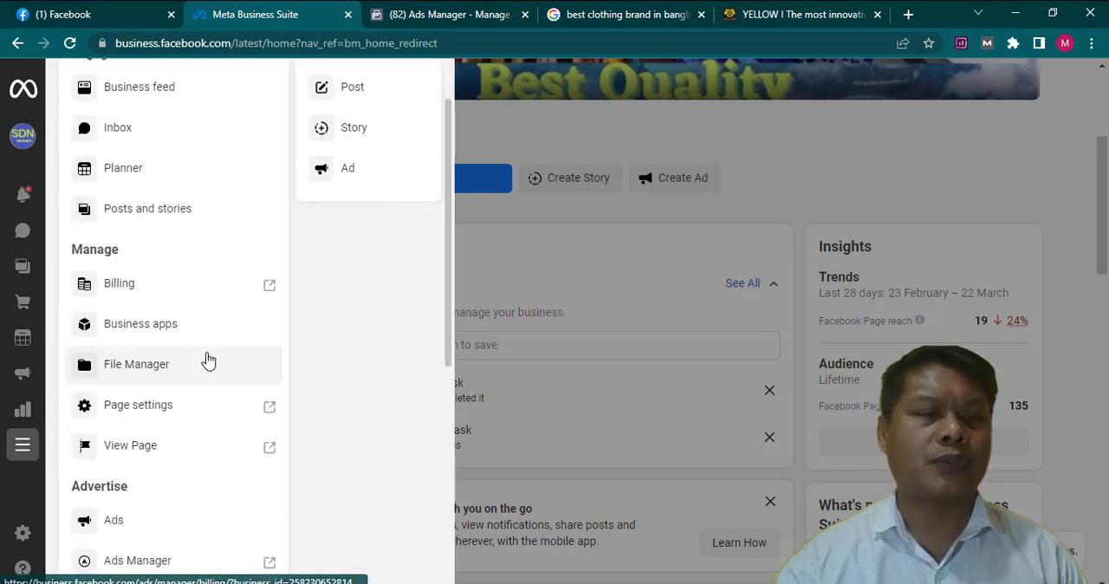
{"action": "scroll", "coordinate": [208, 360], "scroll_direction": "down", "scroll_amount": 3}
{"action": "scroll", "coordinate": [205, 361], "scroll_direction": "down", "scroll_amount": 2}
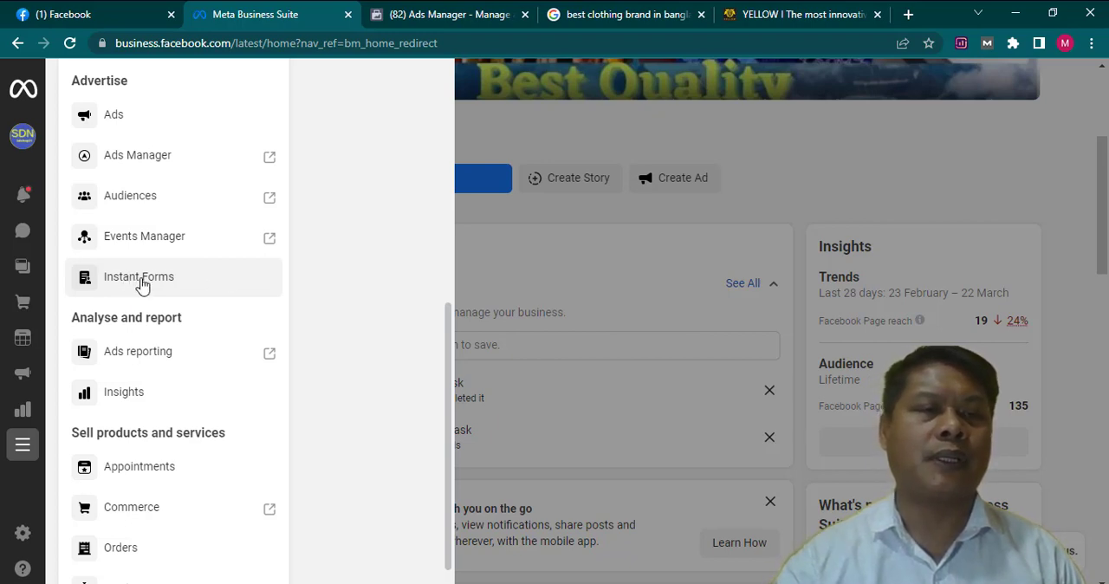
{"action": "left_click", "coordinate": [142, 286]}
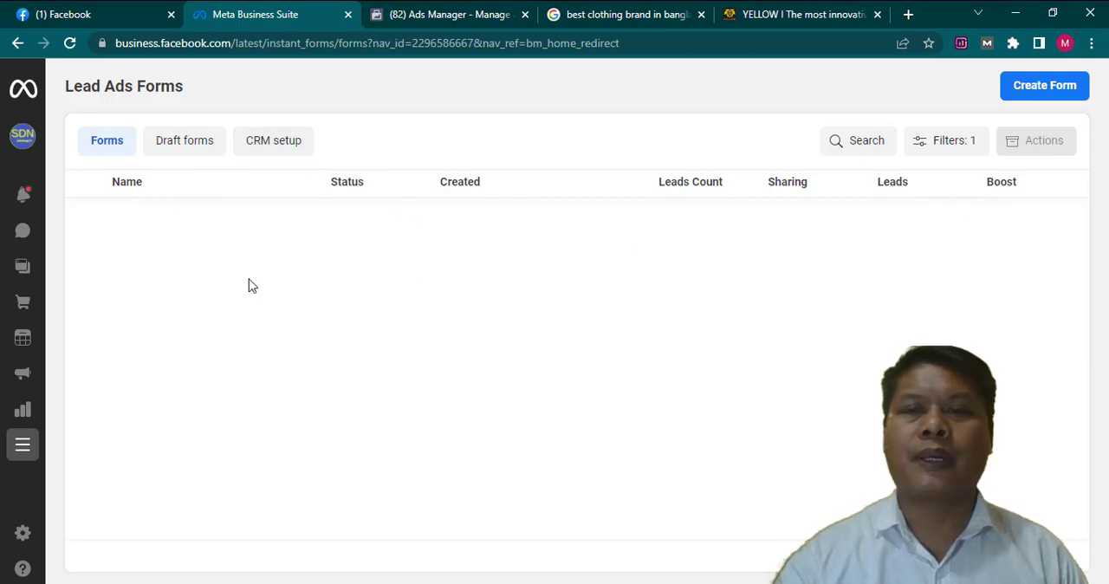
- Start a new lead form from scratch, try the Higher intent form type, and settle on More volume
{"action": "left_click", "coordinate": [1045, 91]}
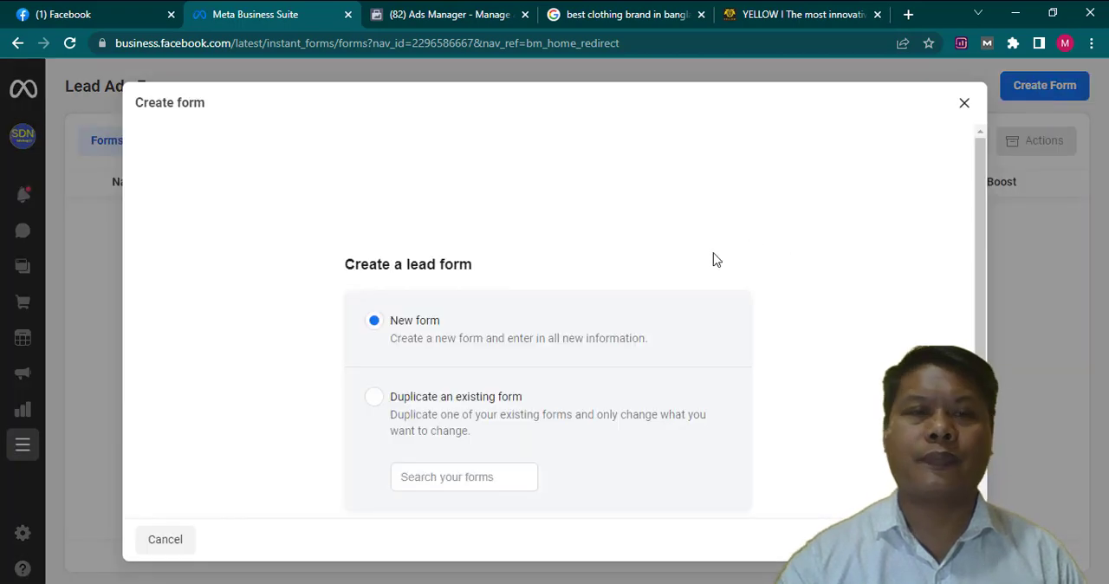
{"action": "scroll", "coordinate": [584, 319], "scroll_direction": "down", "scroll_amount": 1}
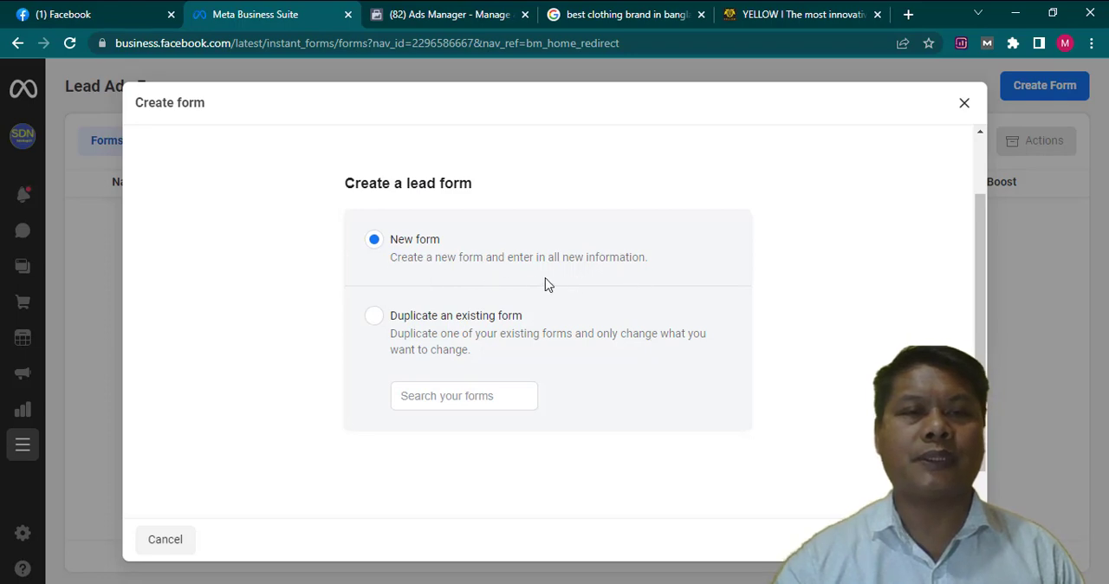
{"action": "scroll", "coordinate": [585, 300], "scroll_direction": "down", "scroll_amount": 1}
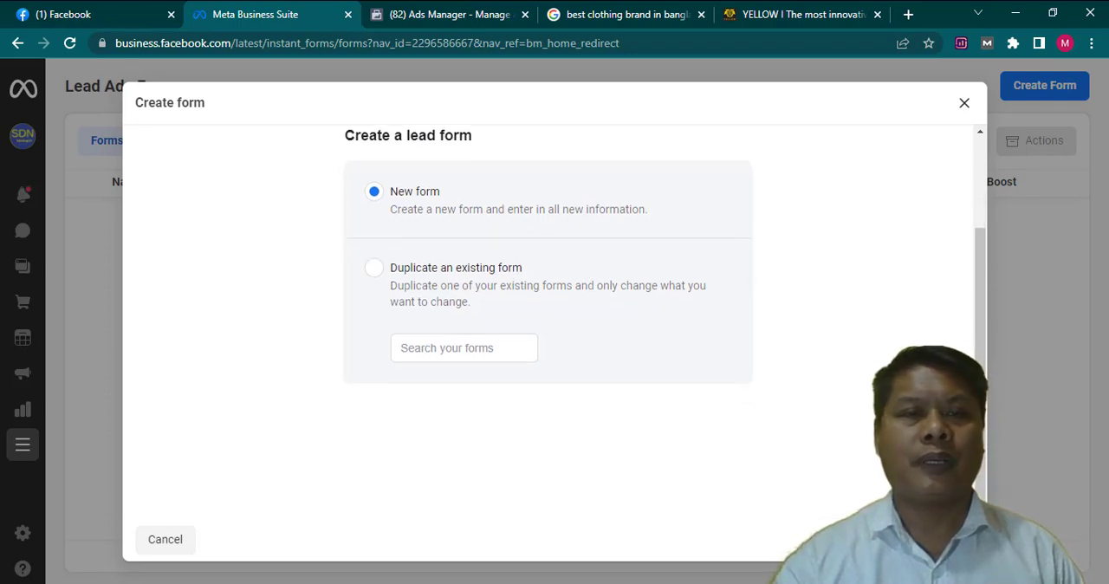
{"action": "left_click", "coordinate": [946, 539]}
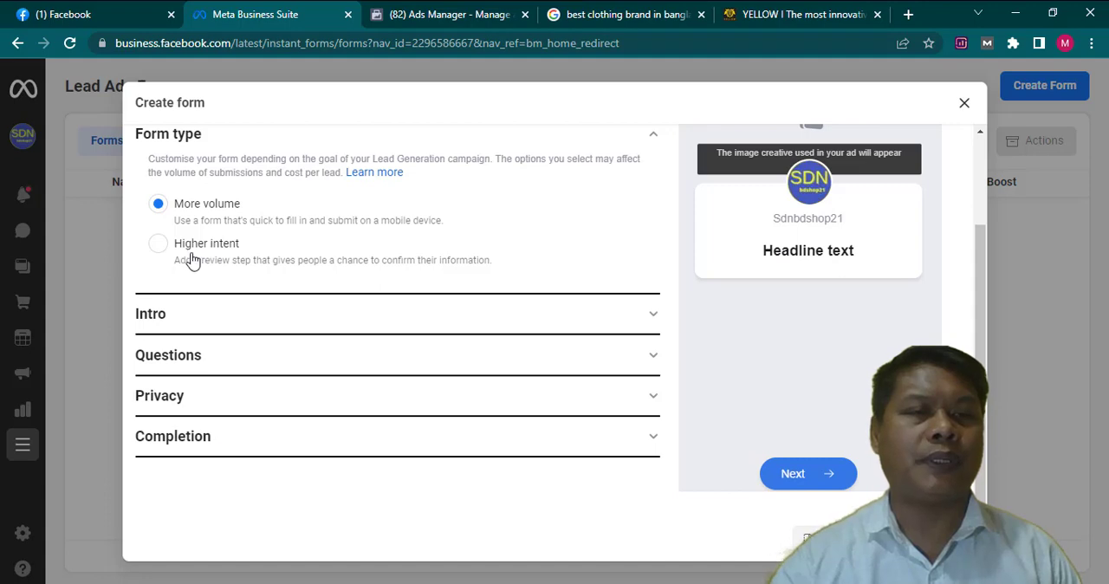
{"action": "left_click", "coordinate": [159, 245]}
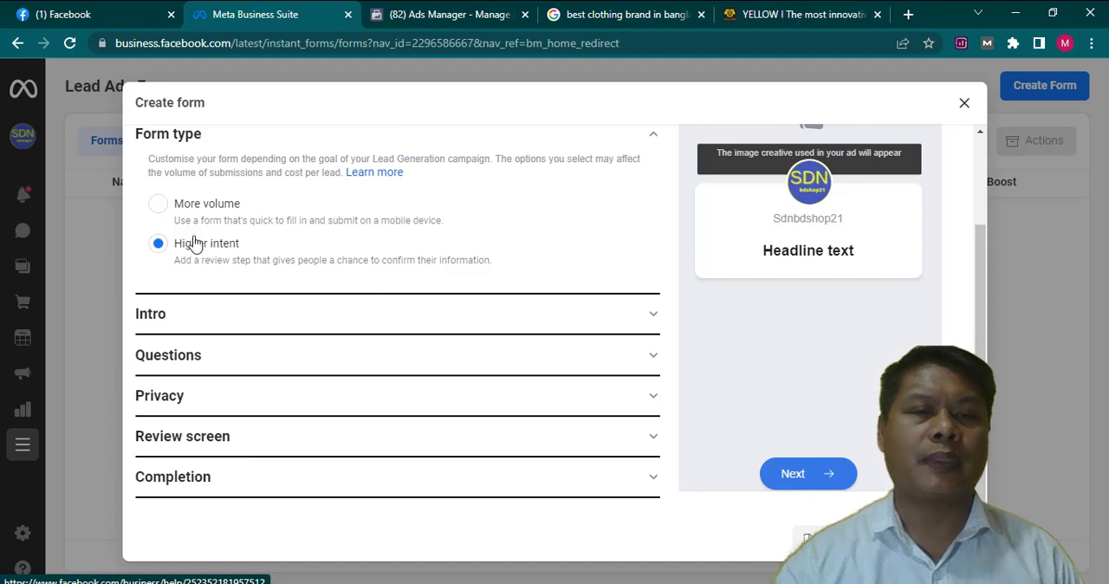
{"action": "left_click", "coordinate": [160, 206]}
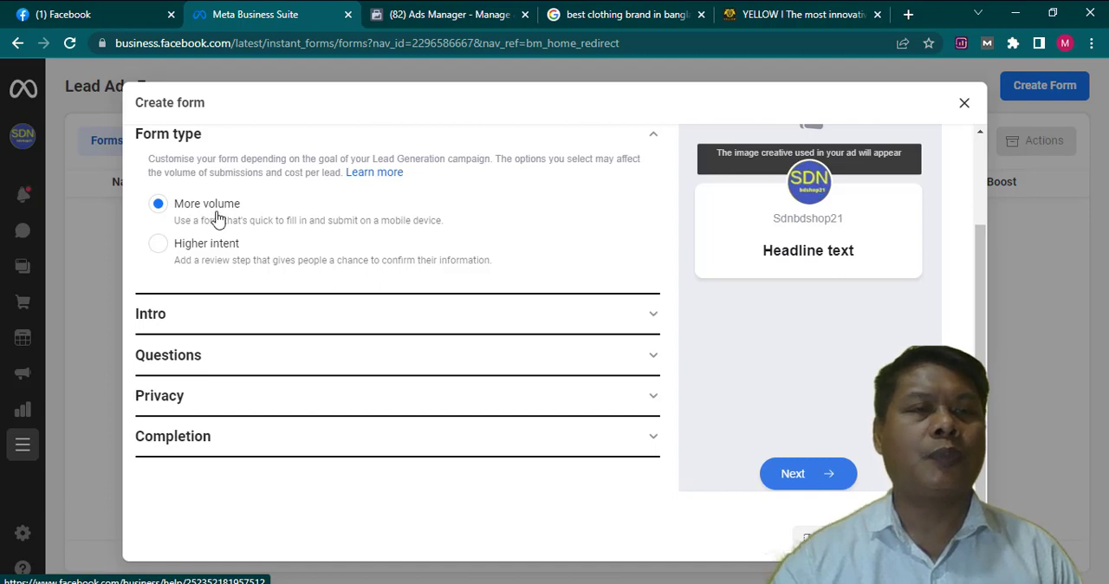
- Upload the image "Ac Cotton Shalwar Kameez sdn 600.1" as the background image in the form's Intro section
{"action": "left_click", "coordinate": [654, 317]}
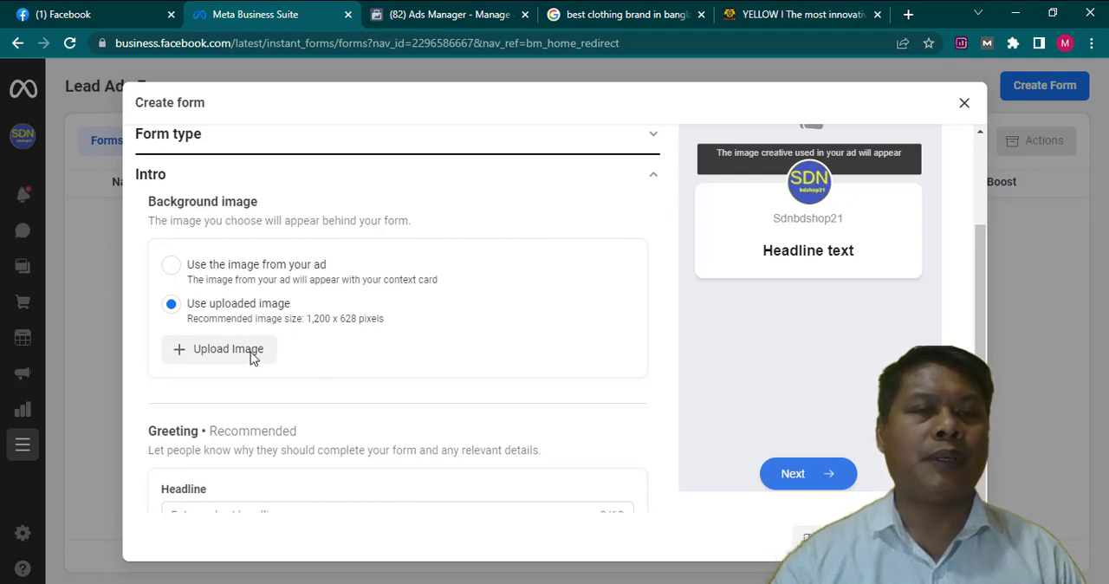
{"action": "left_click", "coordinate": [180, 357]}
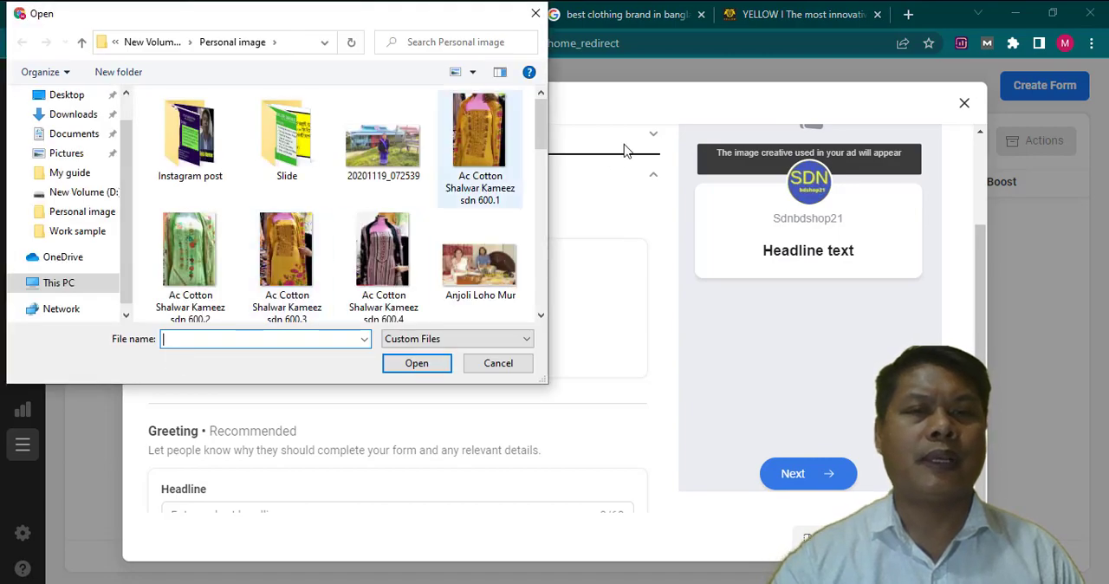
{"action": "left_click", "coordinate": [484, 145]}
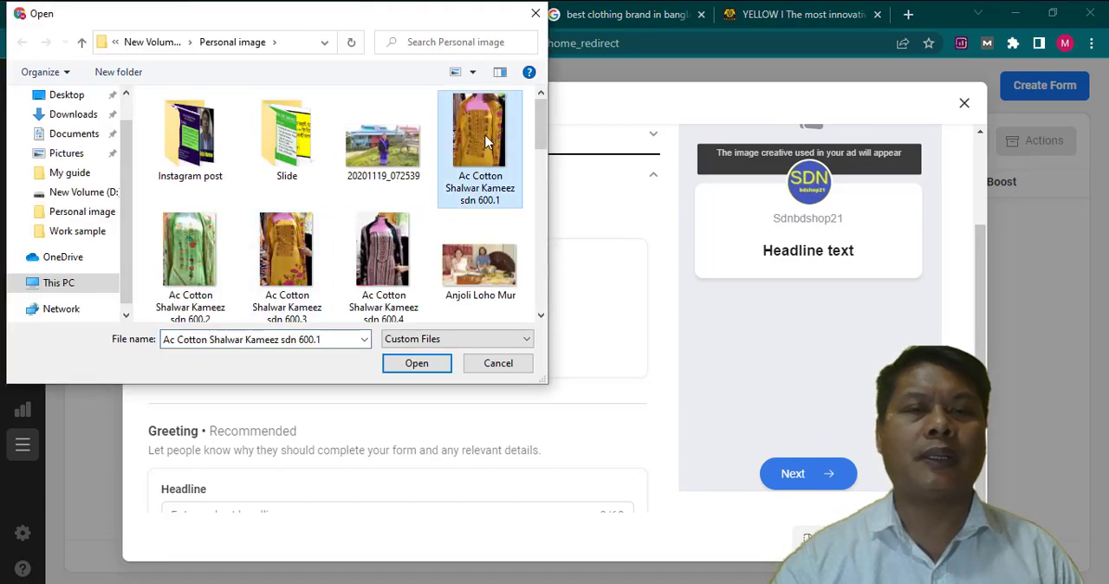
{"action": "left_click", "coordinate": [415, 372]}
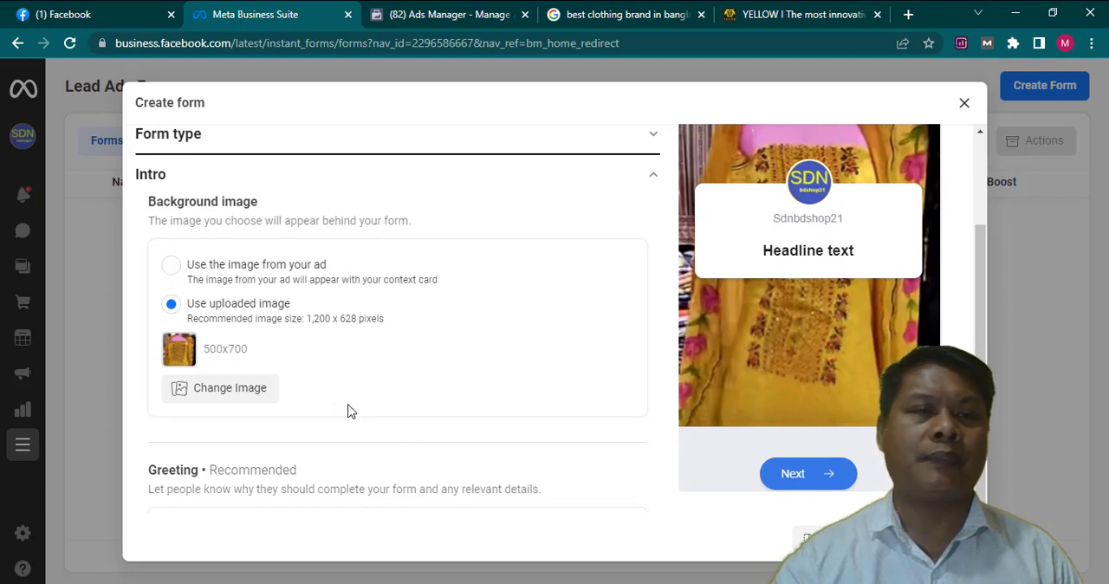
- Copy the product image's file name from the Personal image folder and use "Ac Cotton Shalwar Kameez sdn 600.1" as the greeting headline
{"action": "scroll", "coordinate": [367, 383], "scroll_direction": "down", "scroll_amount": 3}
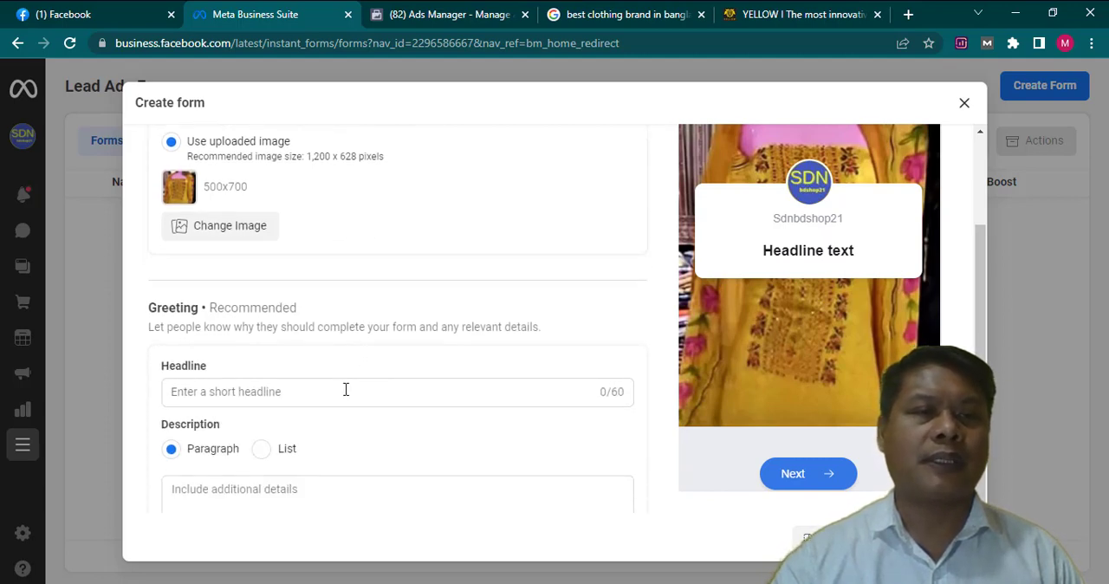
{"action": "left_click", "coordinate": [252, 390]}
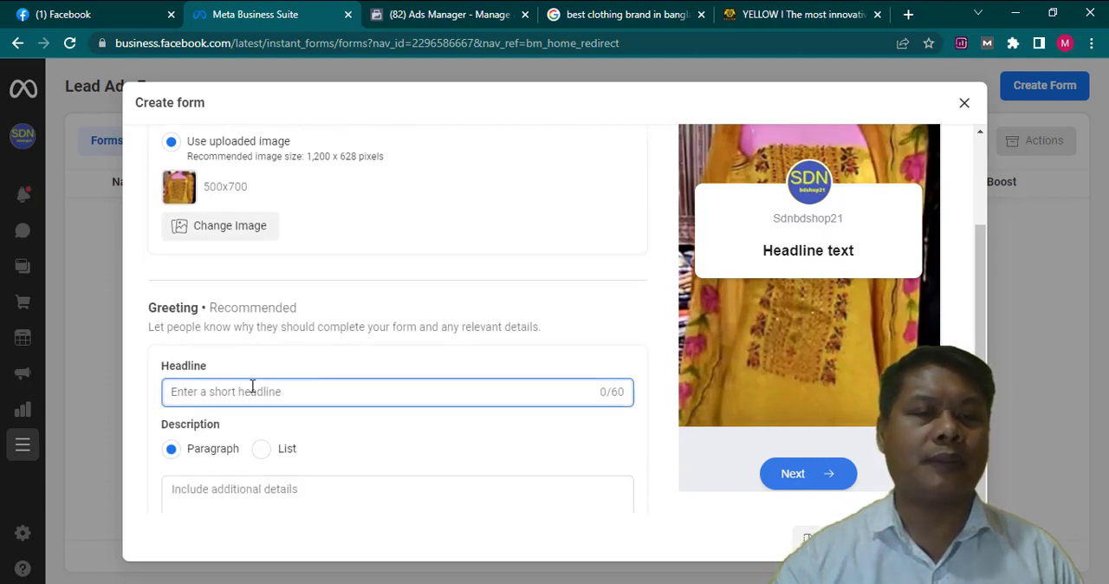
{"action": "mouse_move", "coordinate": [182, 580]}
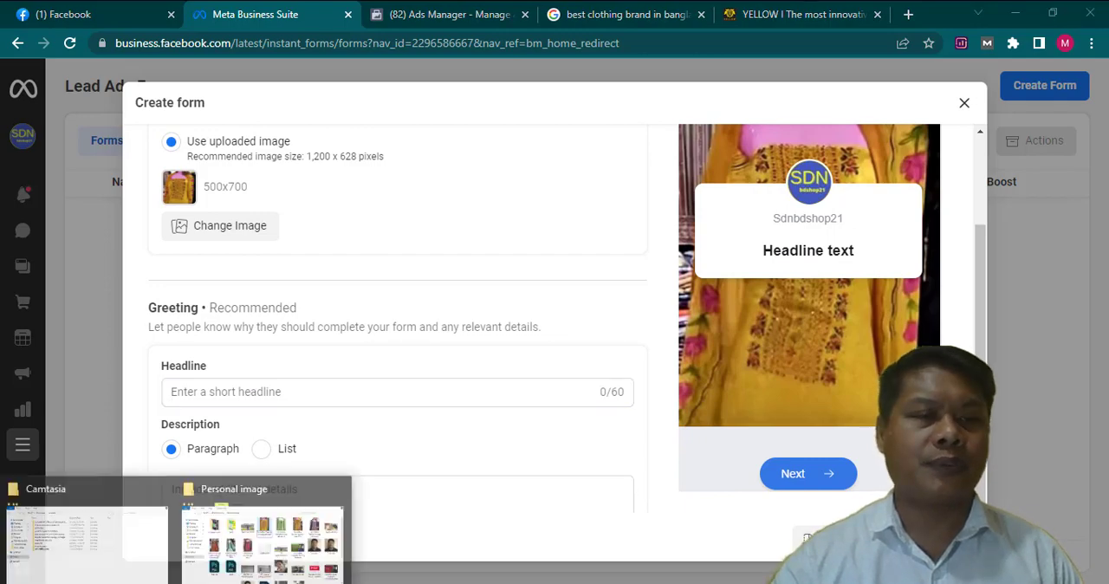
{"action": "left_click", "coordinate": [242, 545]}
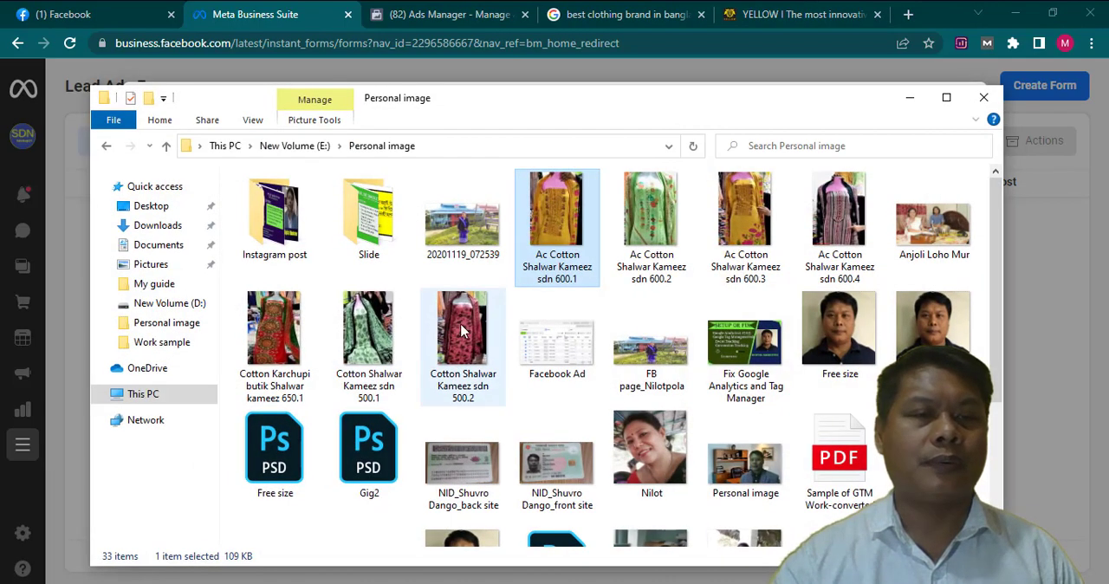
{"action": "right_click", "coordinate": [555, 271]}
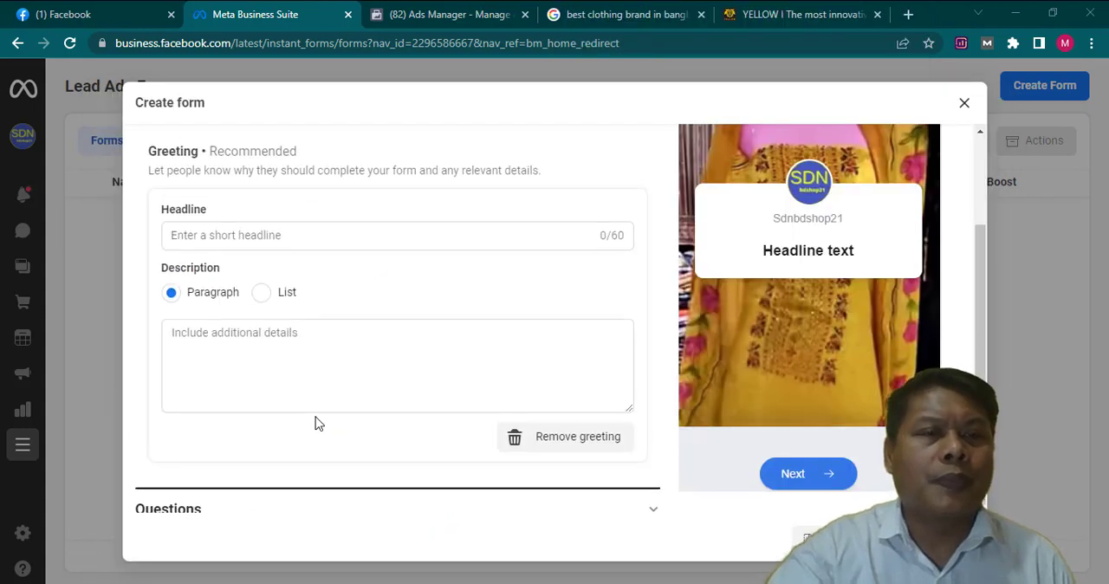
{"action": "scroll", "coordinate": [315, 421], "scroll_direction": "up", "scroll_amount": 1}
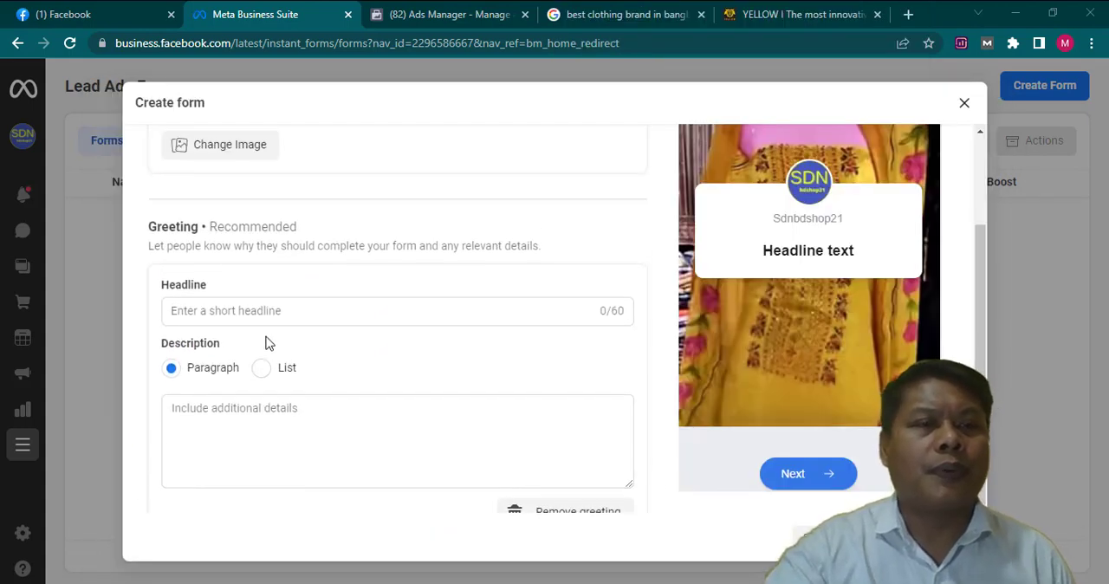
{"action": "left_click", "coordinate": [268, 310]}
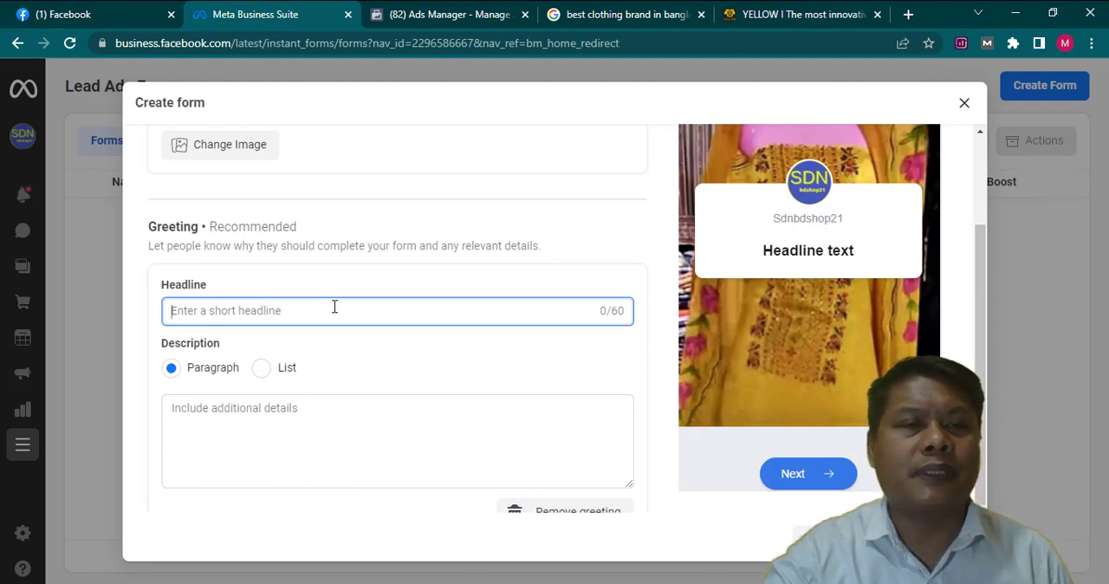
{"action": "type", "text": "Ac Cotton Shalwar Kameez sdn 600.1"}
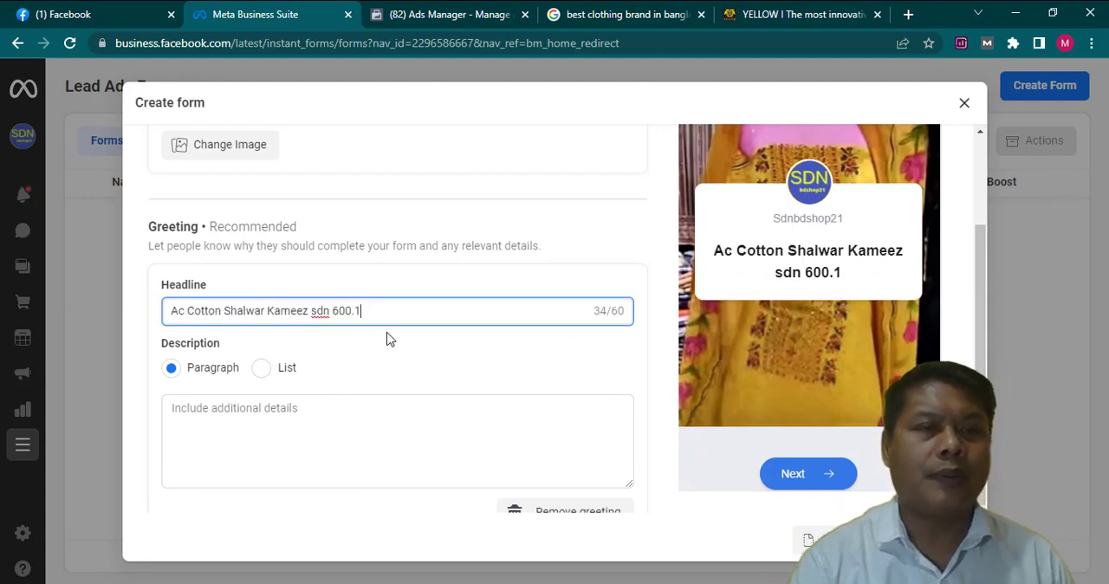
- Fill the greeting's paragraph description with "Ac Cotton Shalwar Kameez sdn 600.1" repeated seven times
{"action": "left_click", "coordinate": [283, 414]}
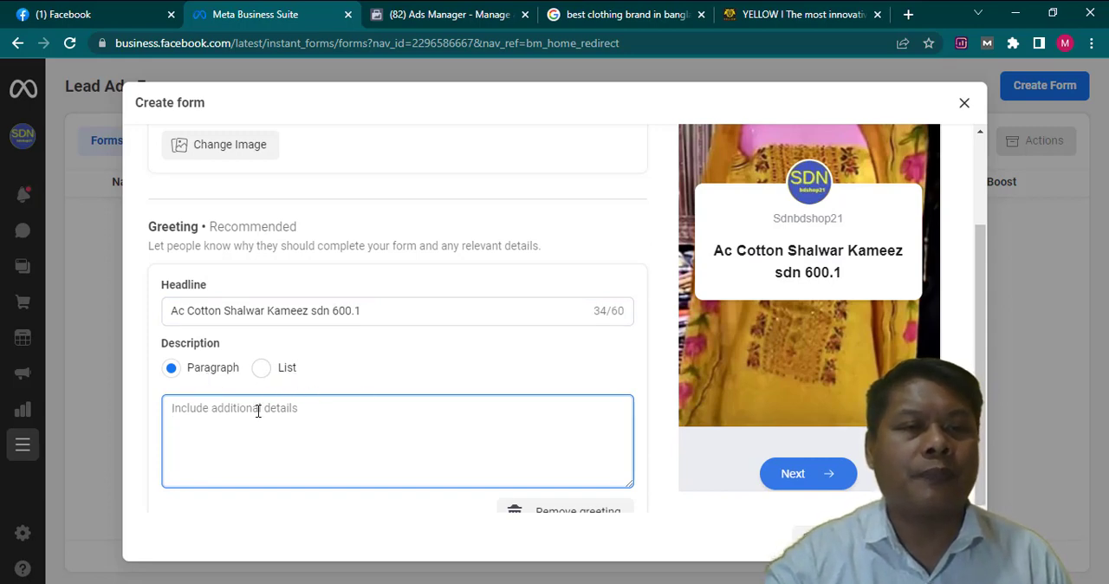
{"action": "type", "text": "Ac Cotton Shalwar Kameez sdn 600.1"}
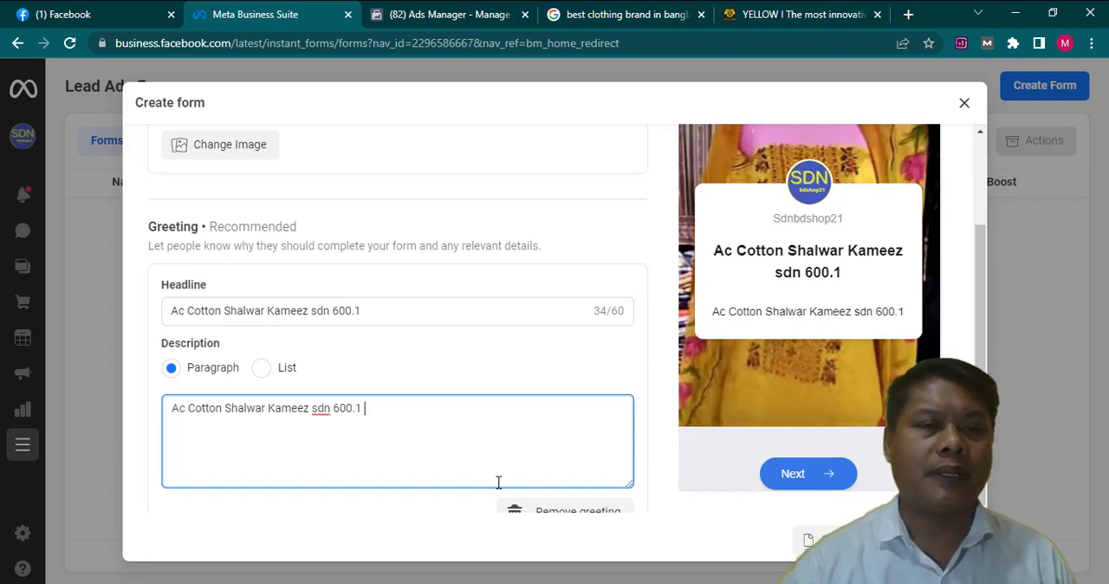
{"action": "key", "text": "ctrl+v"}
{"action": "key", "text": "ctrl+v"}
{"action": "key", "text": "ctrl+v"}
{"action": "key", "text": "ctrl+v"}
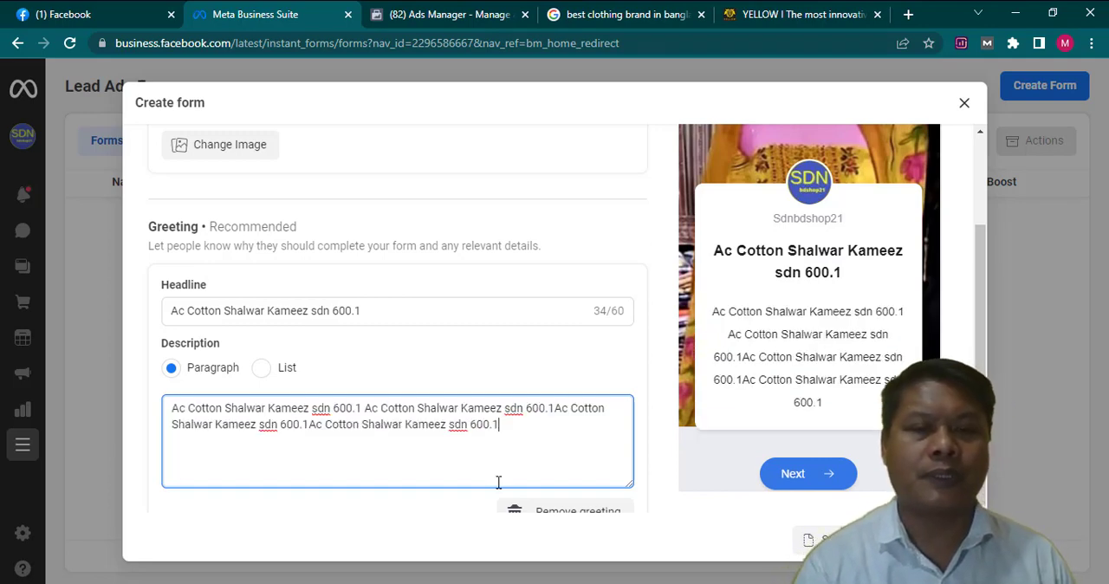
{"action": "key", "text": "ctrl+v"}
{"action": "key", "text": "ctrl+v"}
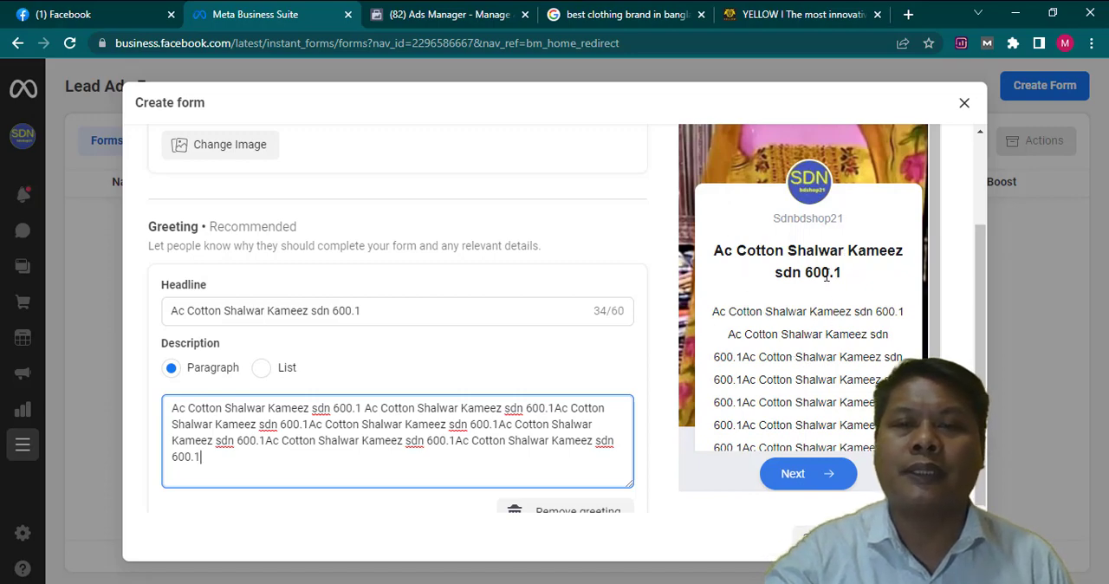
- Expand the form's Questions section and review the available custom question types and the prefill questions
{"action": "scroll", "coordinate": [437, 381], "scroll_direction": "down", "scroll_amount": 2}
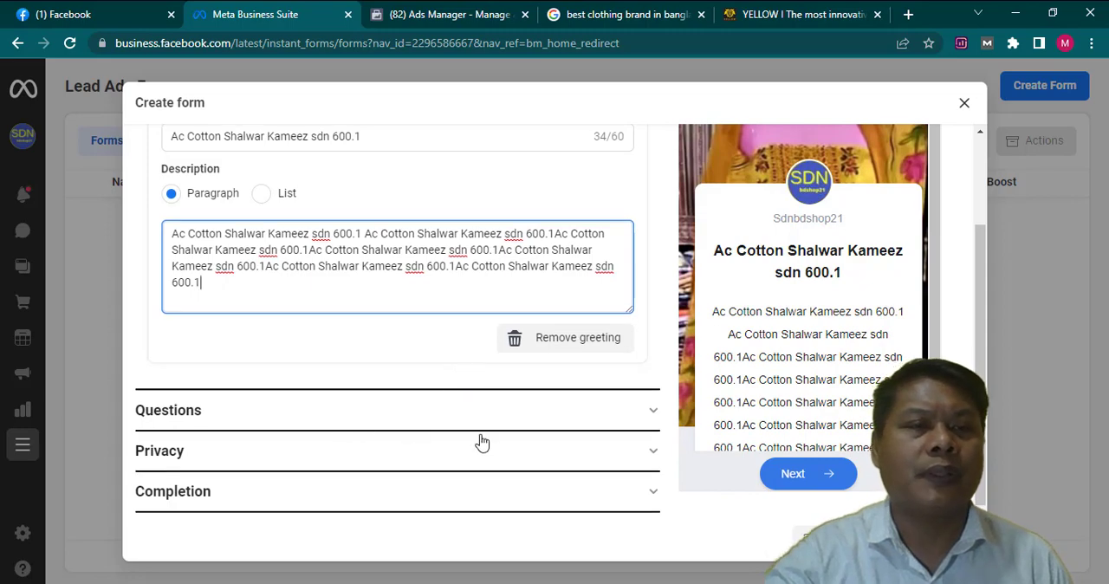
{"action": "left_click", "coordinate": [651, 416]}
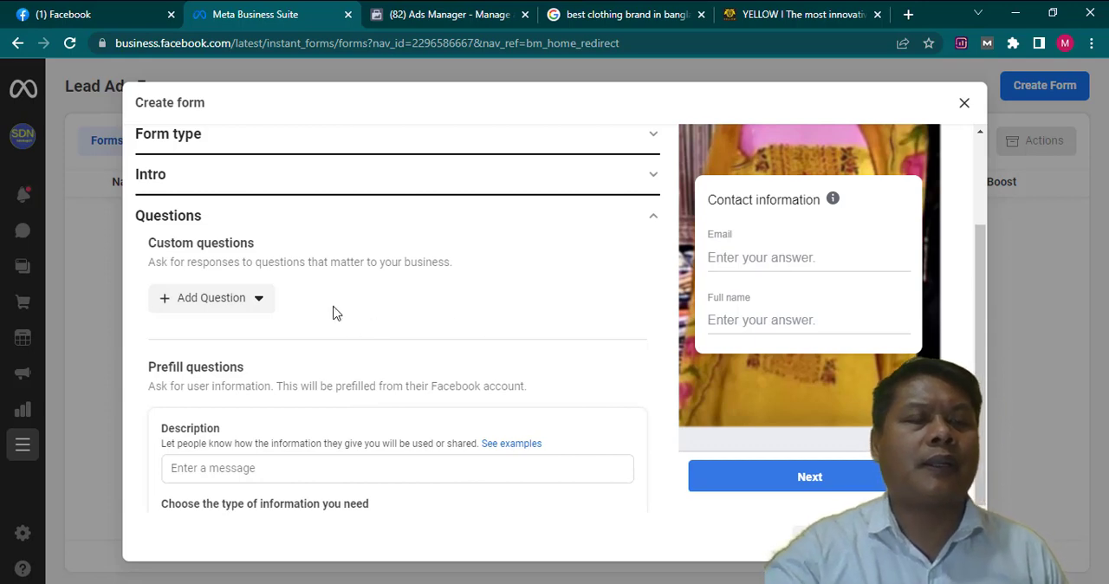
{"action": "left_click", "coordinate": [257, 299]}
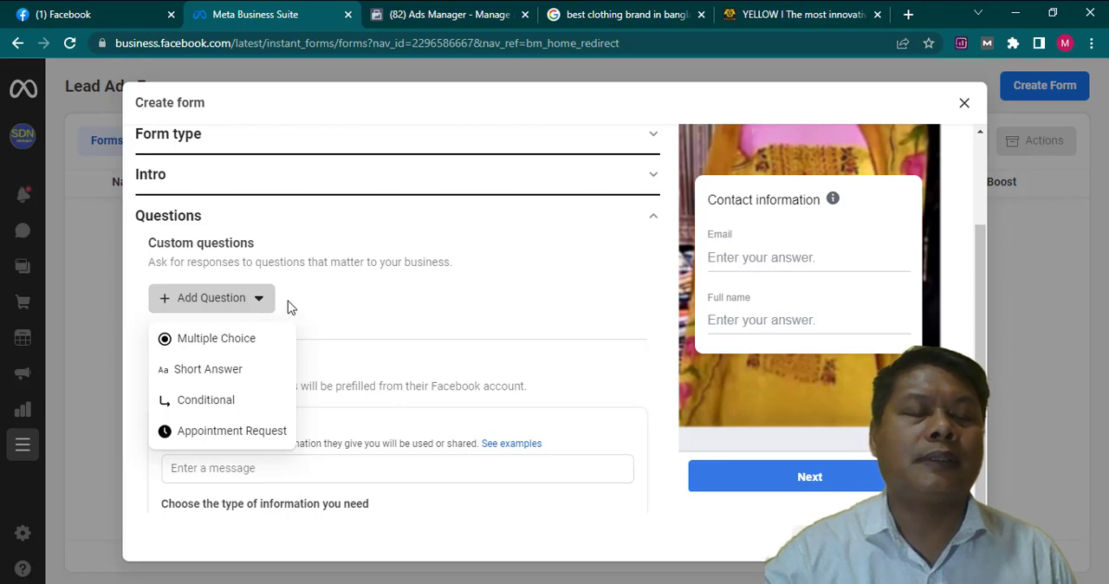
{"action": "left_click", "coordinate": [341, 299]}
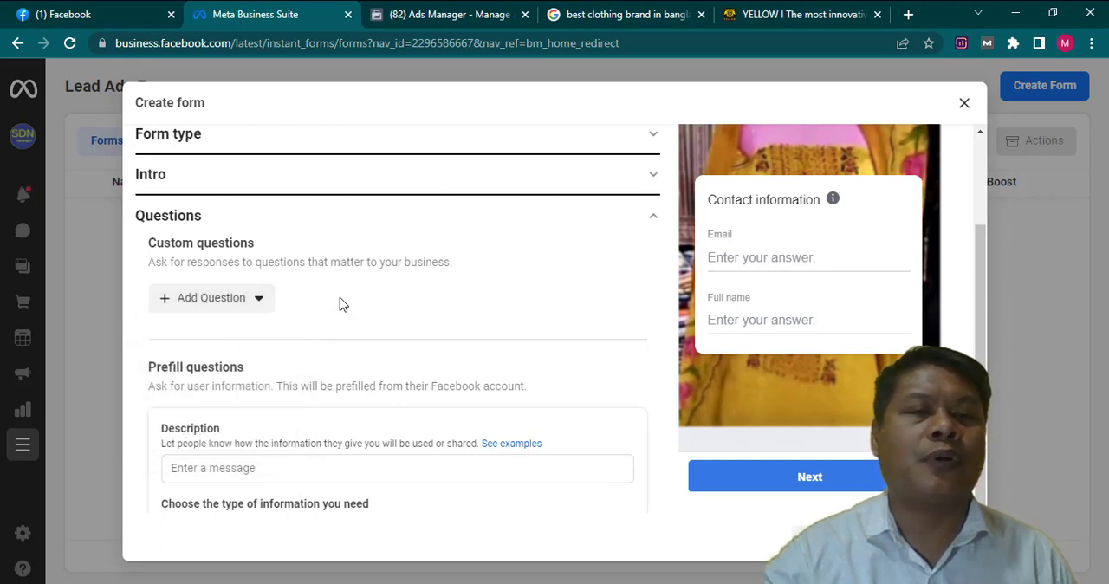
{"action": "left_click", "coordinate": [262, 305]}
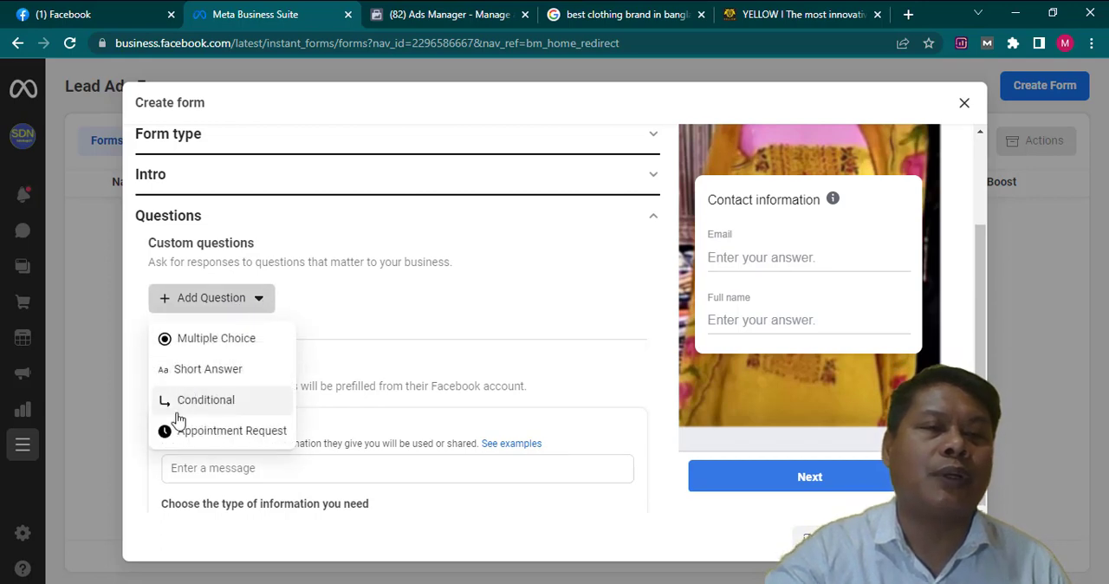
{"action": "left_click", "coordinate": [366, 297]}
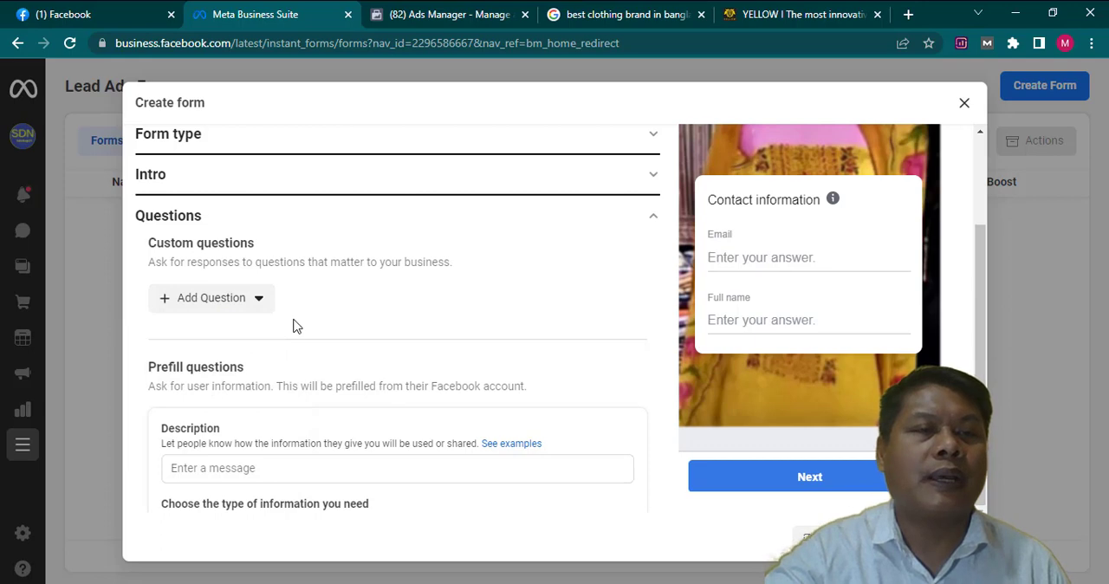
{"action": "scroll", "coordinate": [293, 326], "scroll_direction": "down", "scroll_amount": 1}
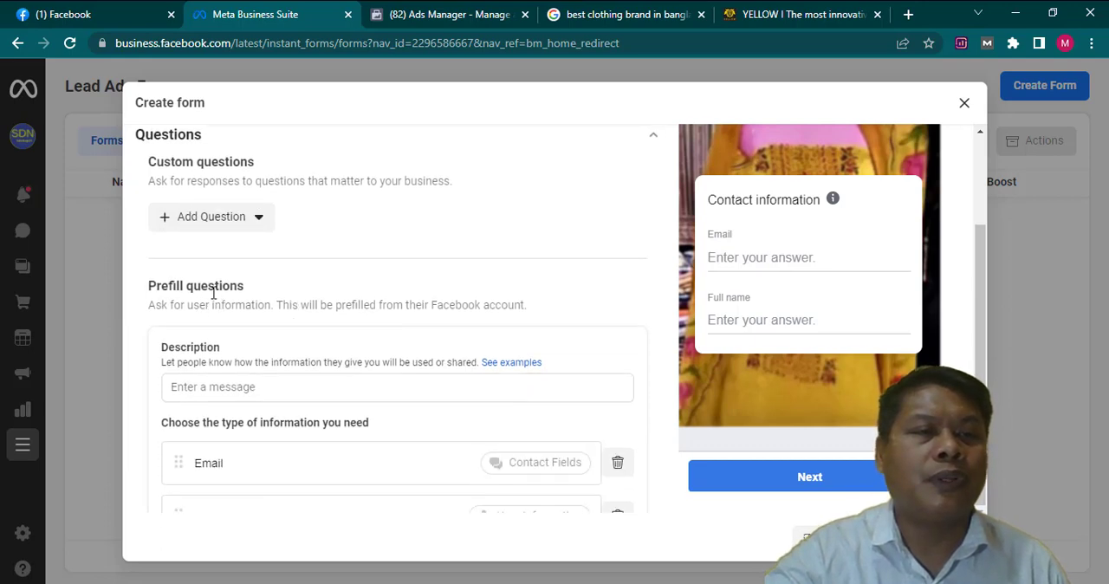
- Set the prefill questions' description to "Ac Cotton Shalwar Kameez sdn 600.1"
{"action": "scroll", "coordinate": [283, 299], "scroll_direction": "down", "scroll_amount": 1}
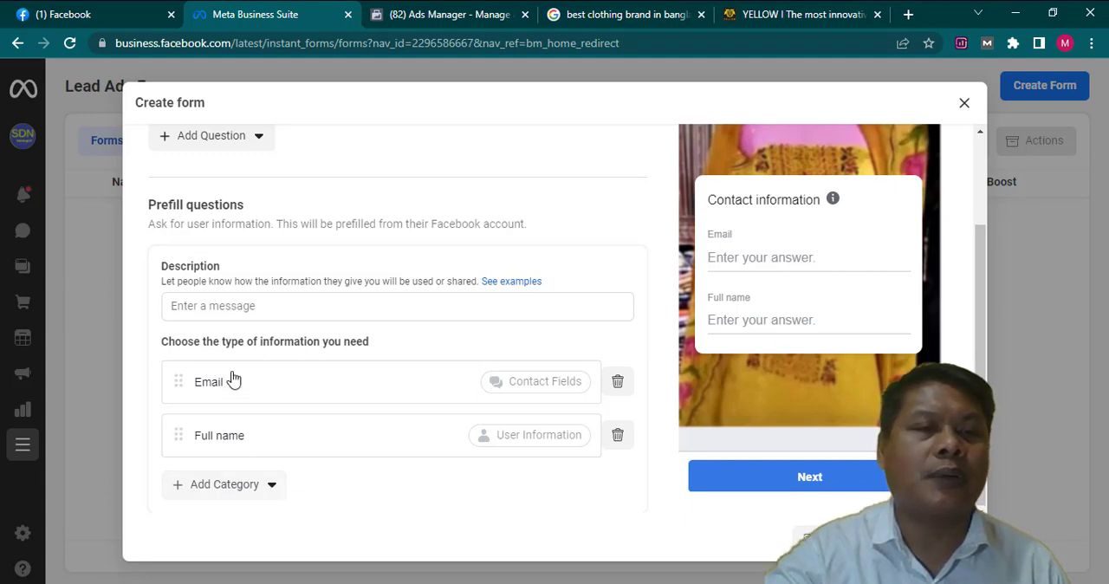
{"action": "left_click", "coordinate": [273, 305]}
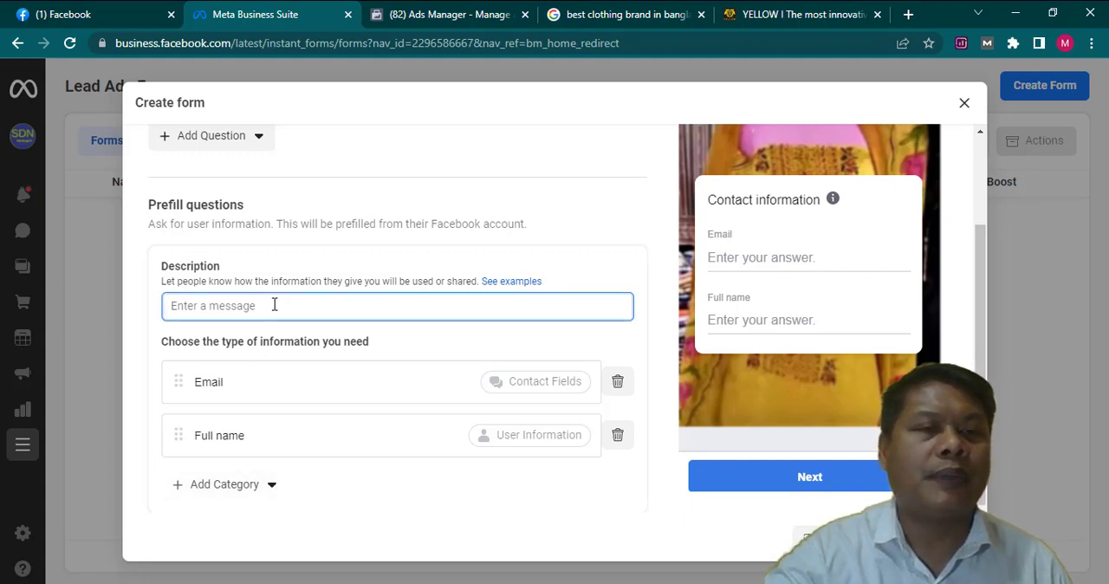
{"action": "type", "text": "Ac Cotton Shalwar Kameez sdn 600.1"}
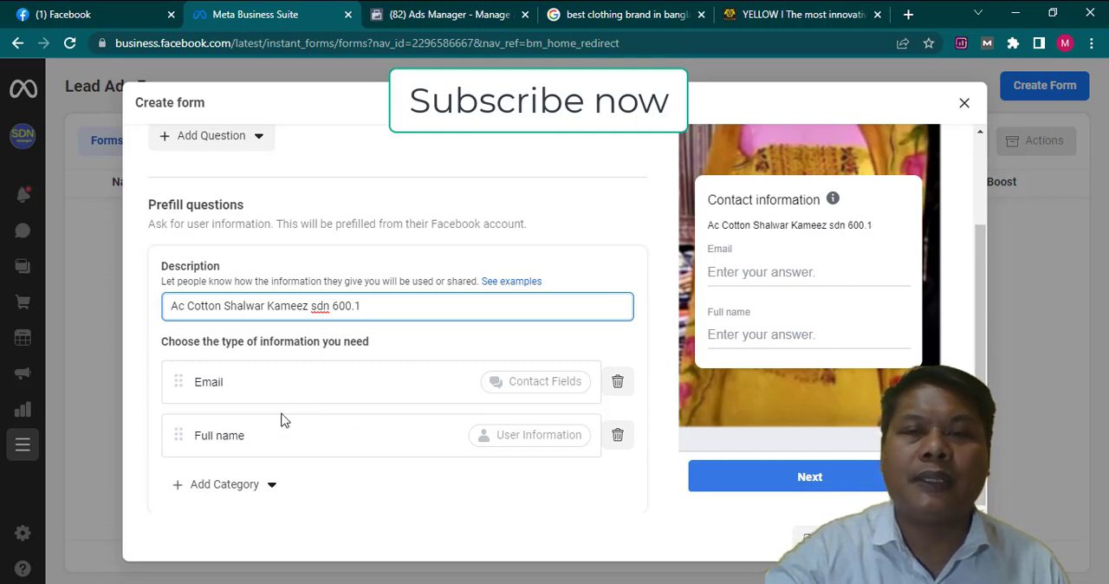
- Add the Phone number contact field to the prefill questions and move Full name above Email
{"action": "left_click", "coordinate": [213, 490]}
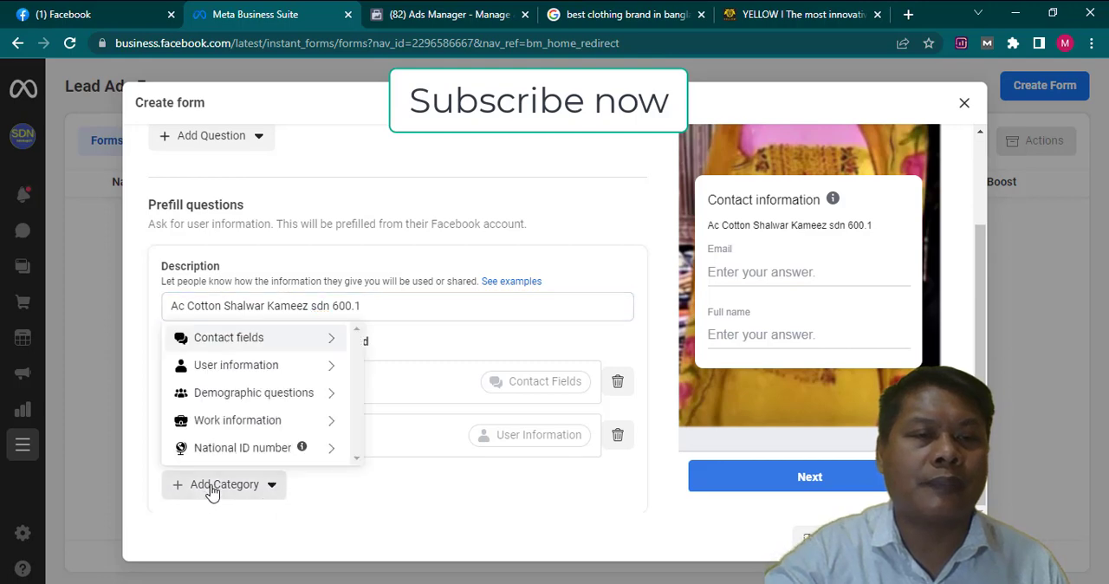
{"action": "mouse_move", "coordinate": [279, 344]}
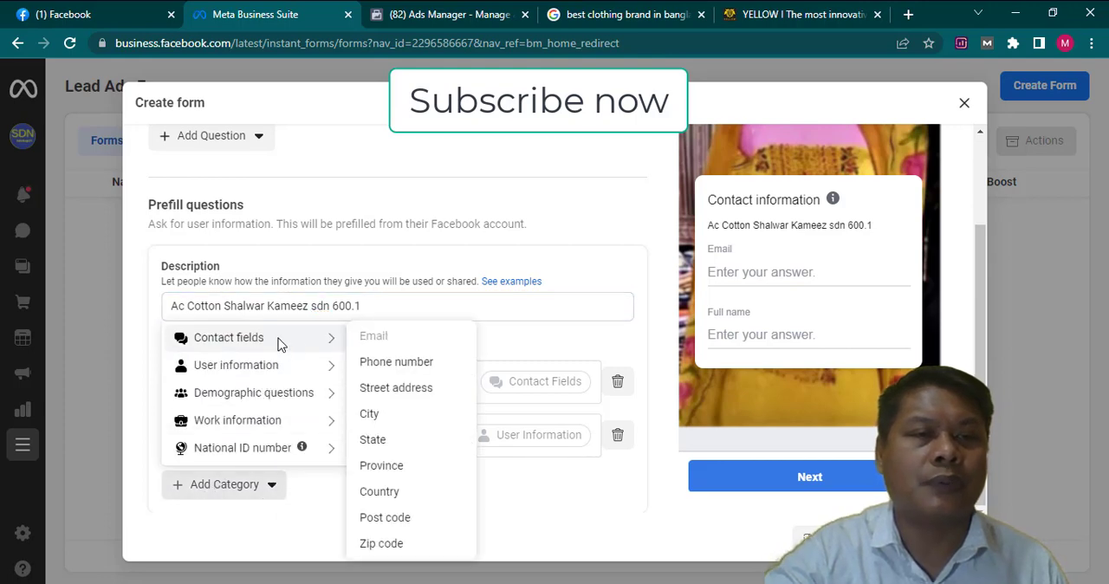
{"action": "left_click", "coordinate": [381, 367]}
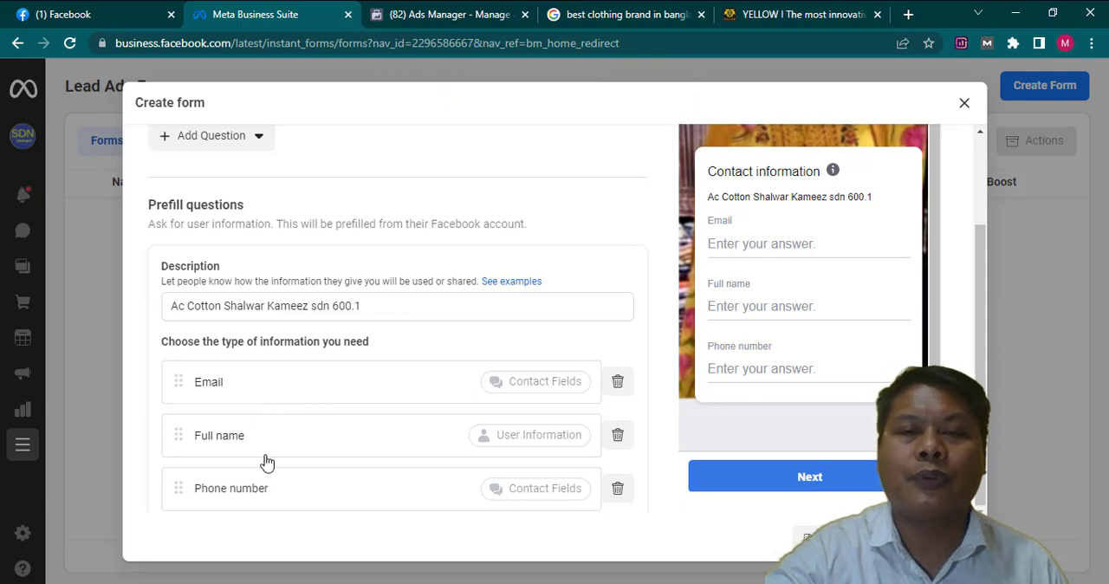
{"action": "scroll", "coordinate": [217, 425], "scroll_direction": "down", "scroll_amount": 1}
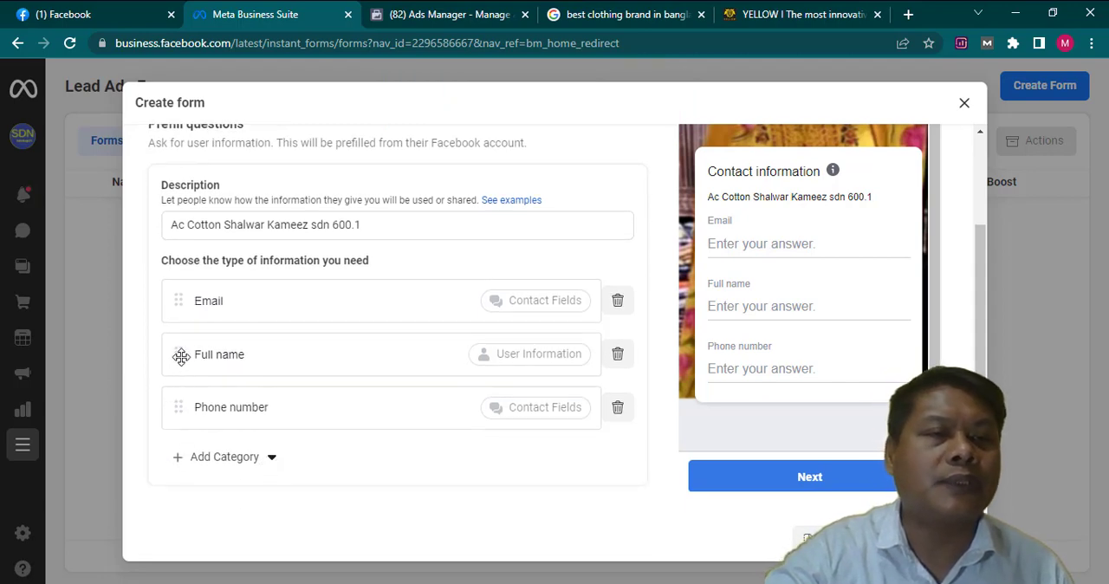
{"action": "left_click_drag", "start_coordinate": [176, 351], "coordinate": [180, 290]}
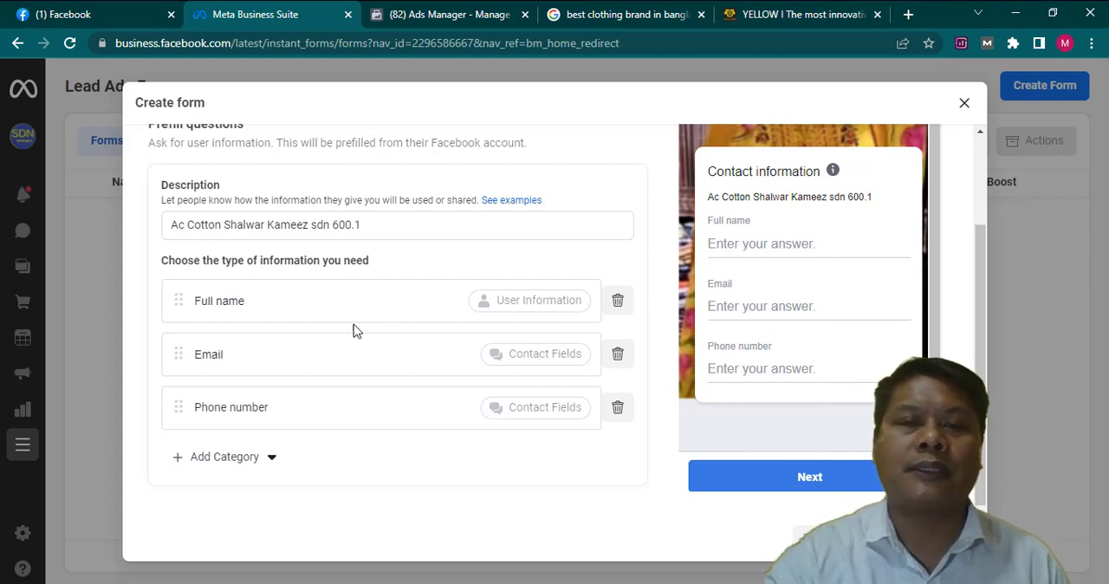
- Copy the Privacy Policy link address from the yellowclothing.net footer and use it as the link in the form's Privacy section
{"action": "scroll", "coordinate": [334, 327], "scroll_direction": "down", "scroll_amount": 1}
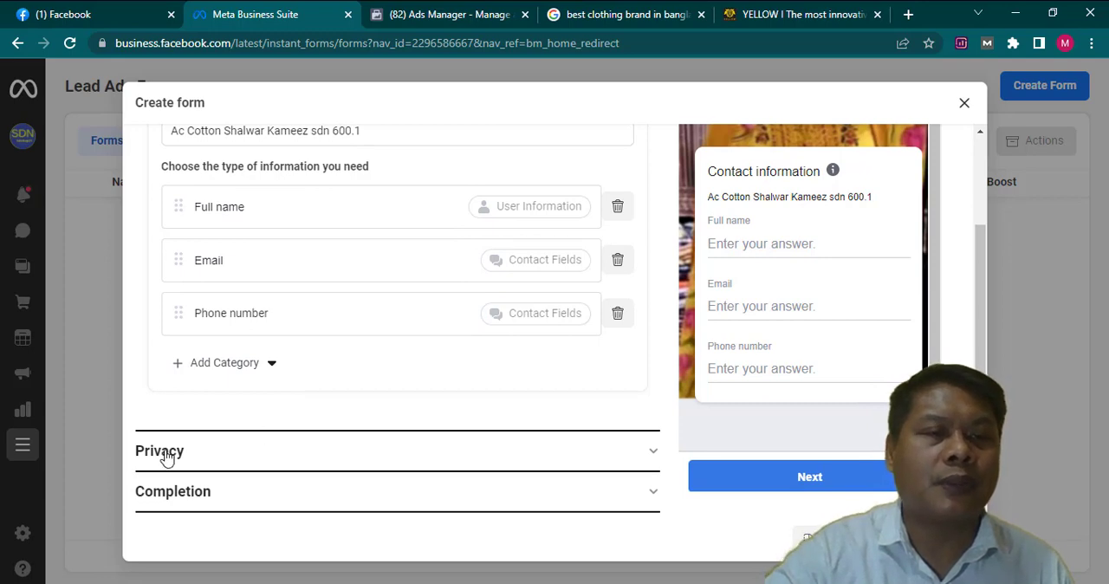
{"action": "left_click", "coordinate": [604, 462]}
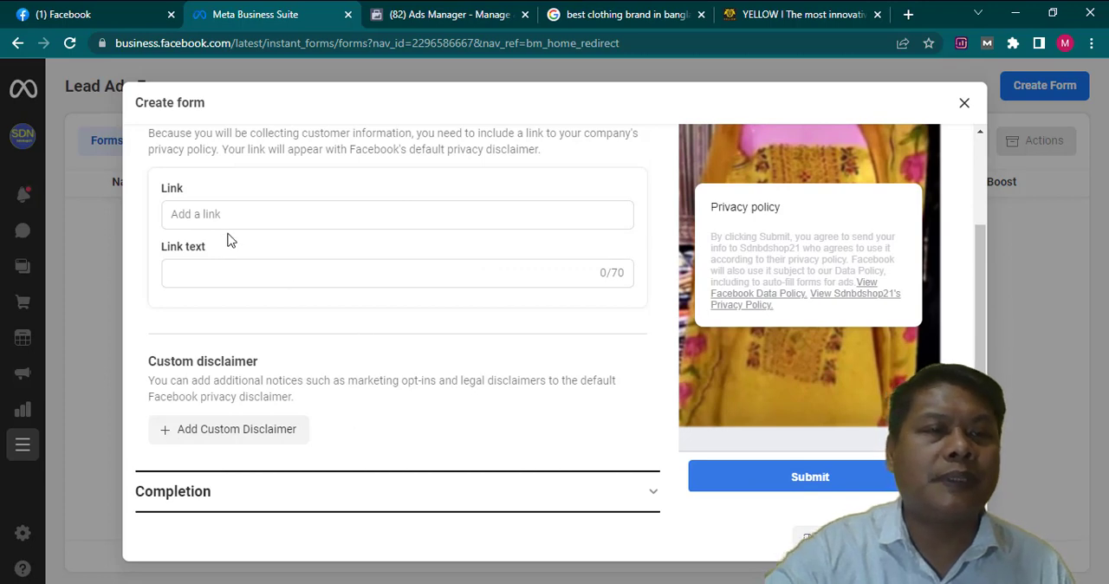
{"action": "left_click", "coordinate": [247, 214]}
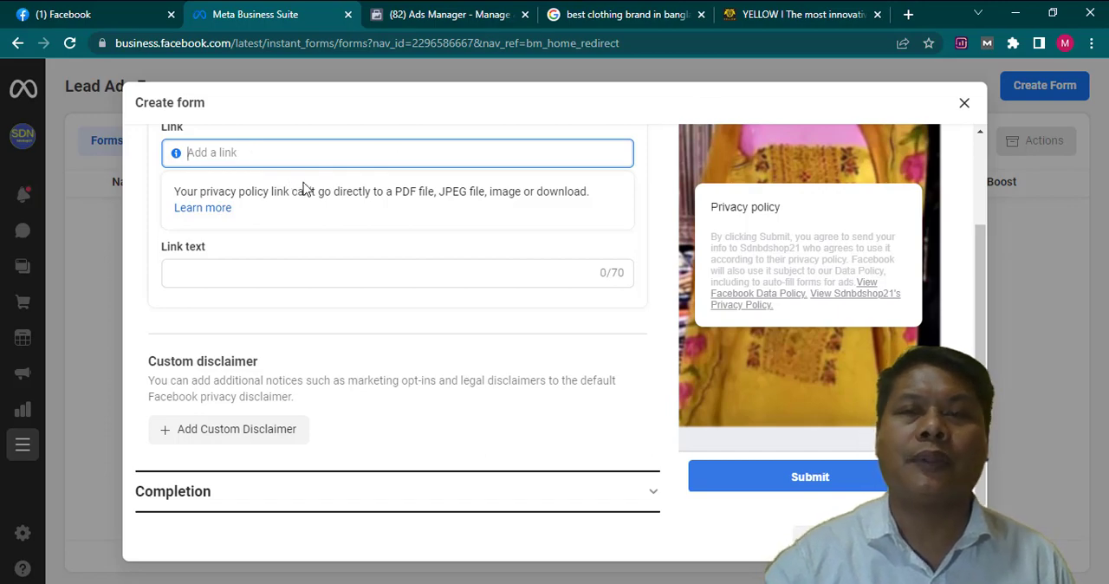
{"action": "left_click", "coordinate": [798, 18]}
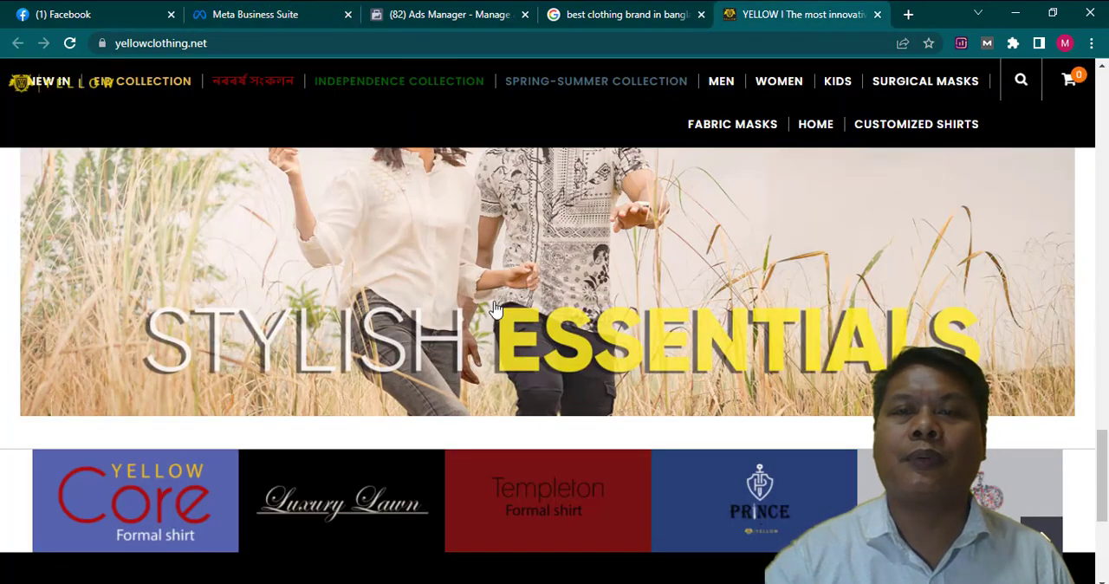
{"action": "scroll", "coordinate": [609, 299], "scroll_direction": "down", "scroll_amount": 4}
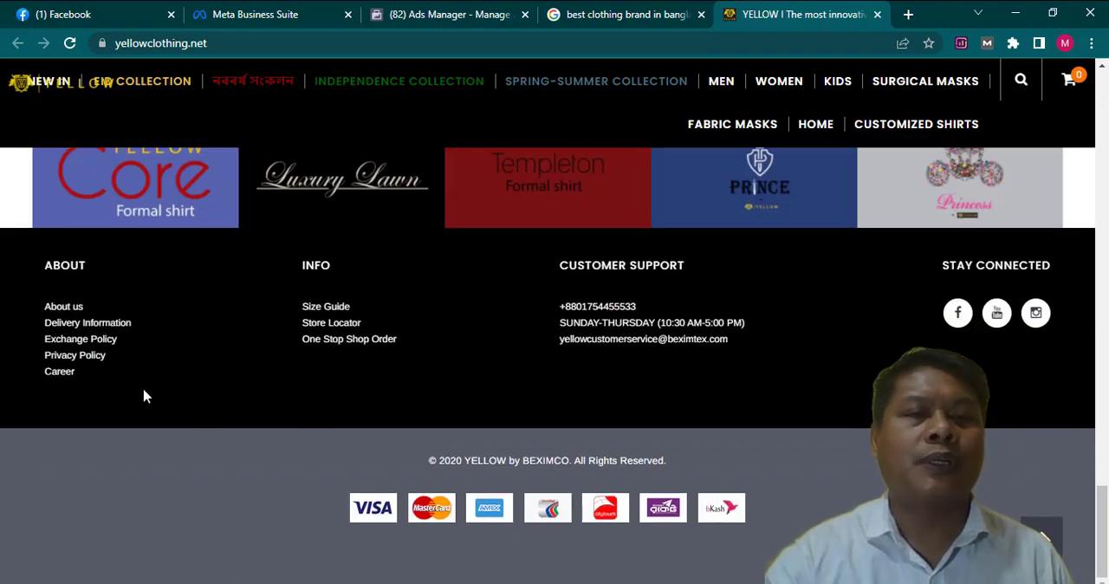
{"action": "right_click", "coordinate": [74, 365]}
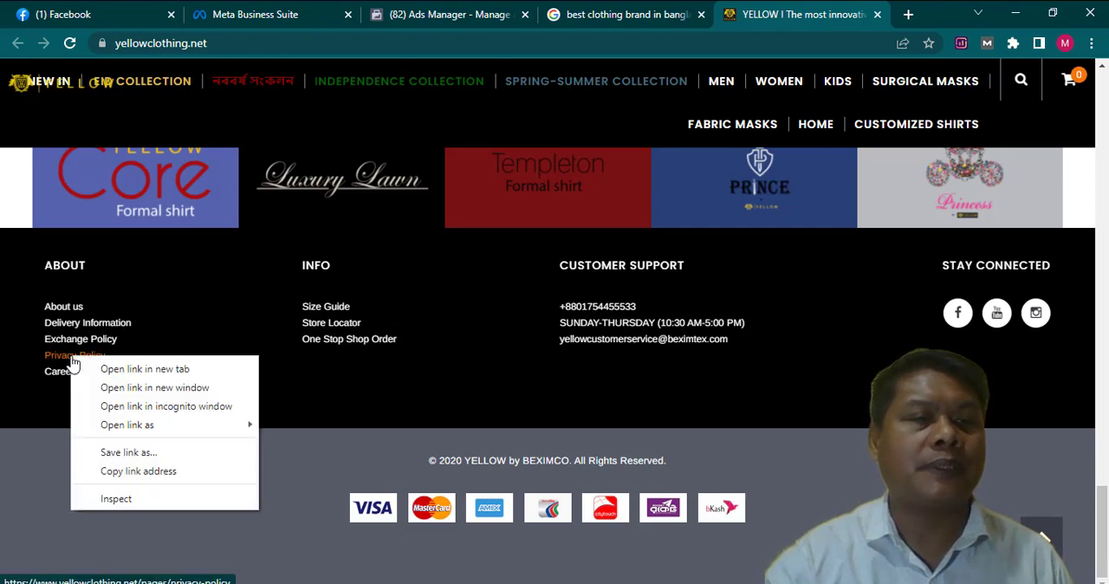
{"action": "left_click", "coordinate": [130, 471]}
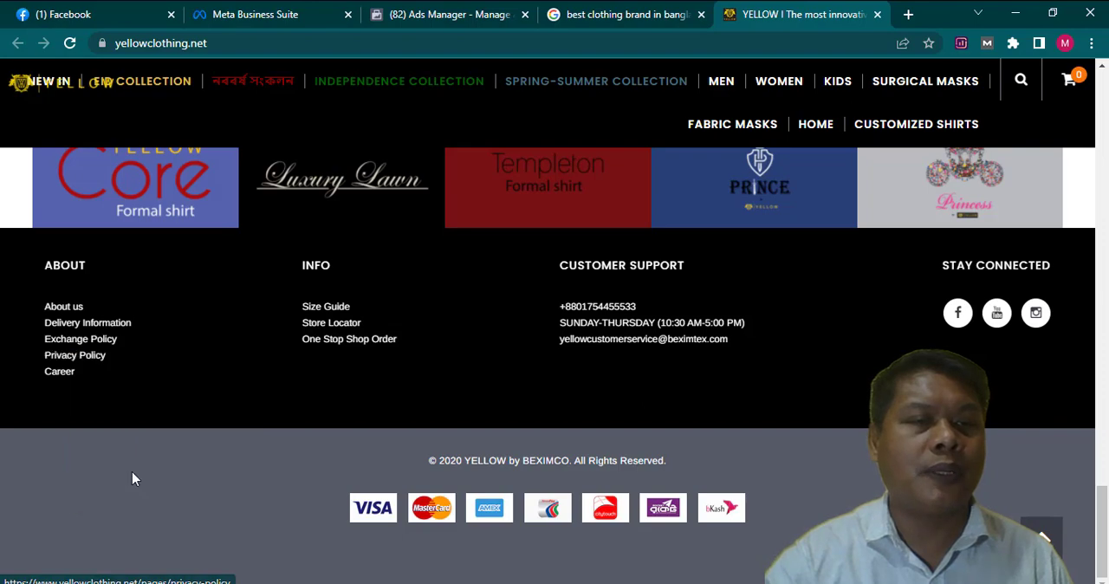
{"action": "left_click", "coordinate": [279, 25]}
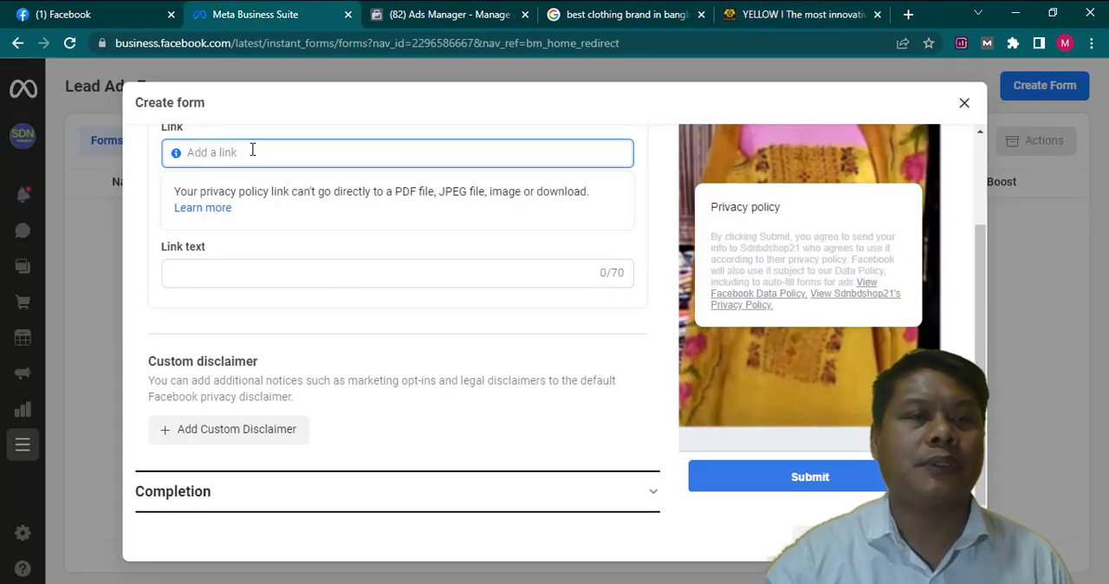
{"action": "key", "text": "ctrl+v"}
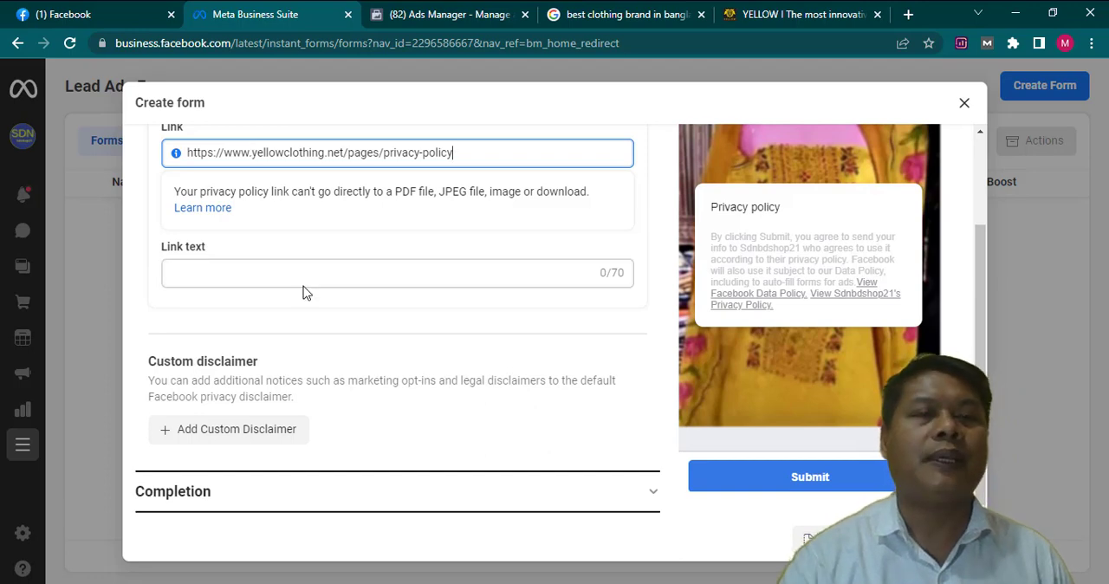
- Set the privacy policy's link text to "Privacy Policy"
{"action": "left_click", "coordinate": [273, 273]}
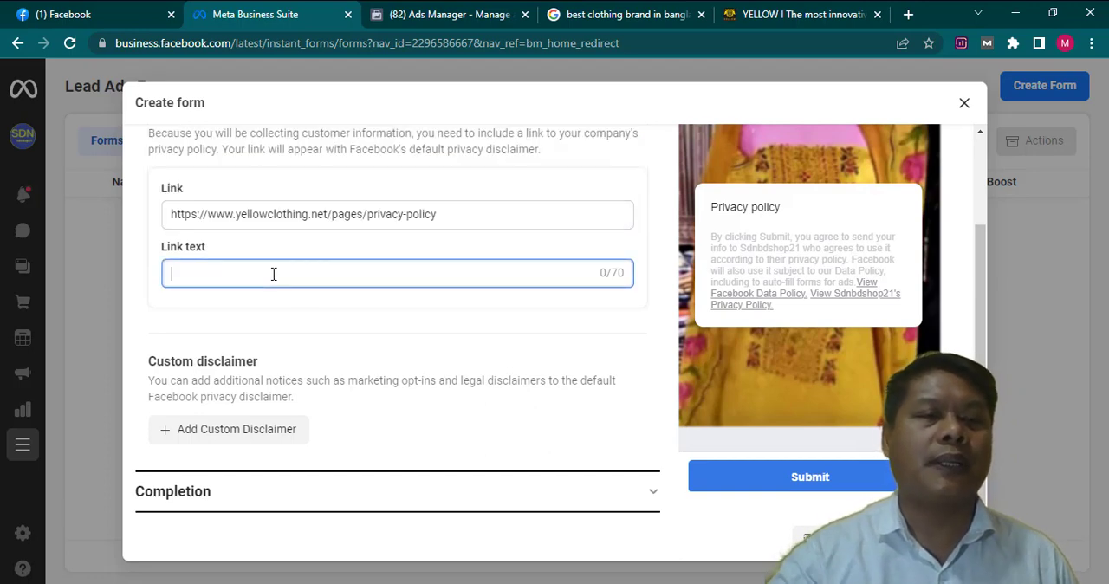
{"action": "type", "text": "pRI"}
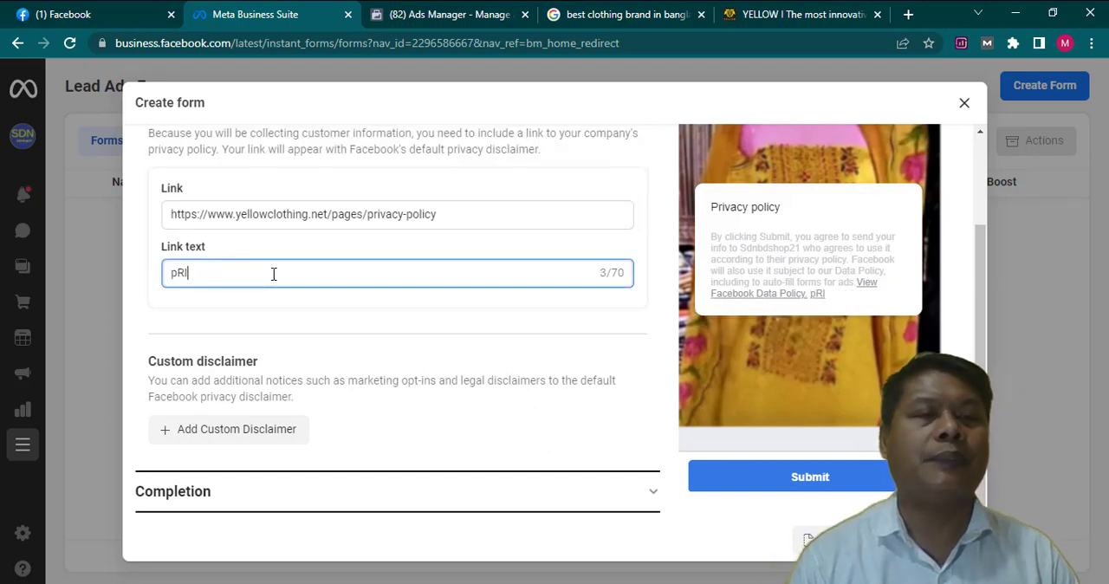
{"action": "key", "text": "BackSpace"}
{"action": "key", "text": "BackSpace"}
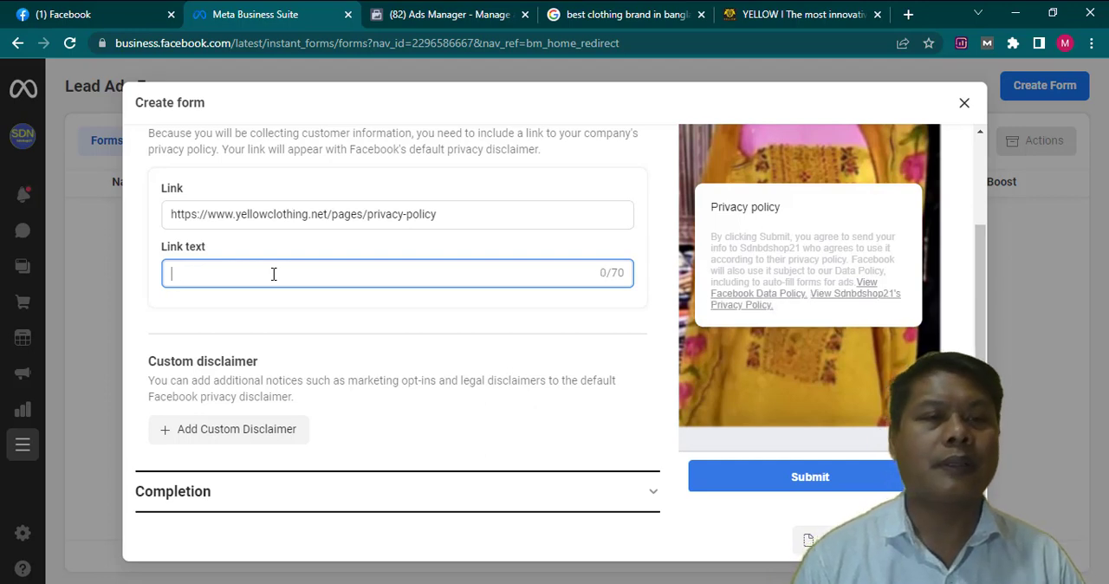
{"action": "type", "text": "P"}
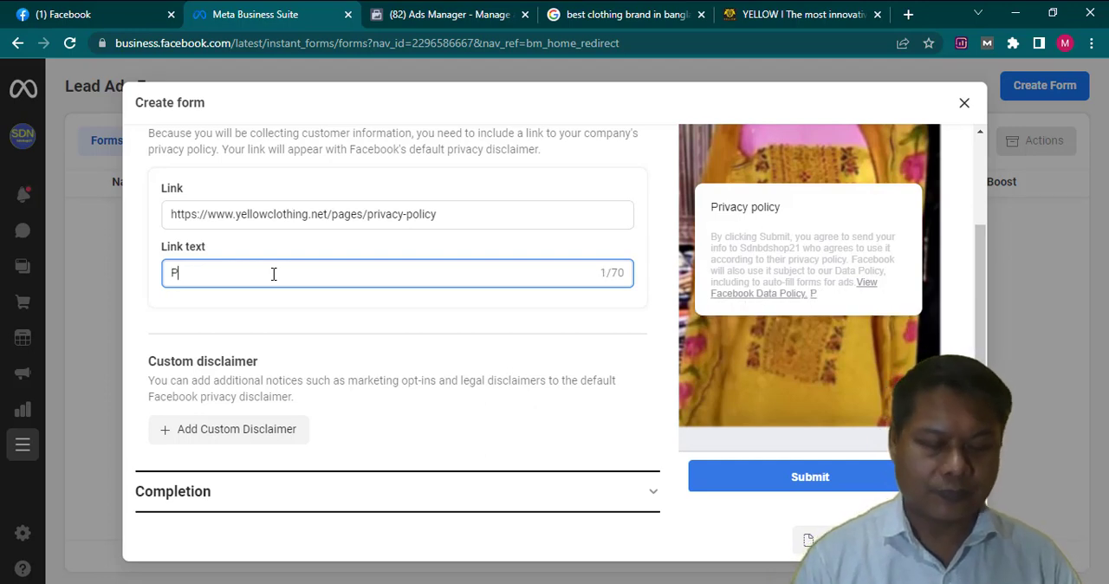
{"action": "type", "text": "rivacy"}
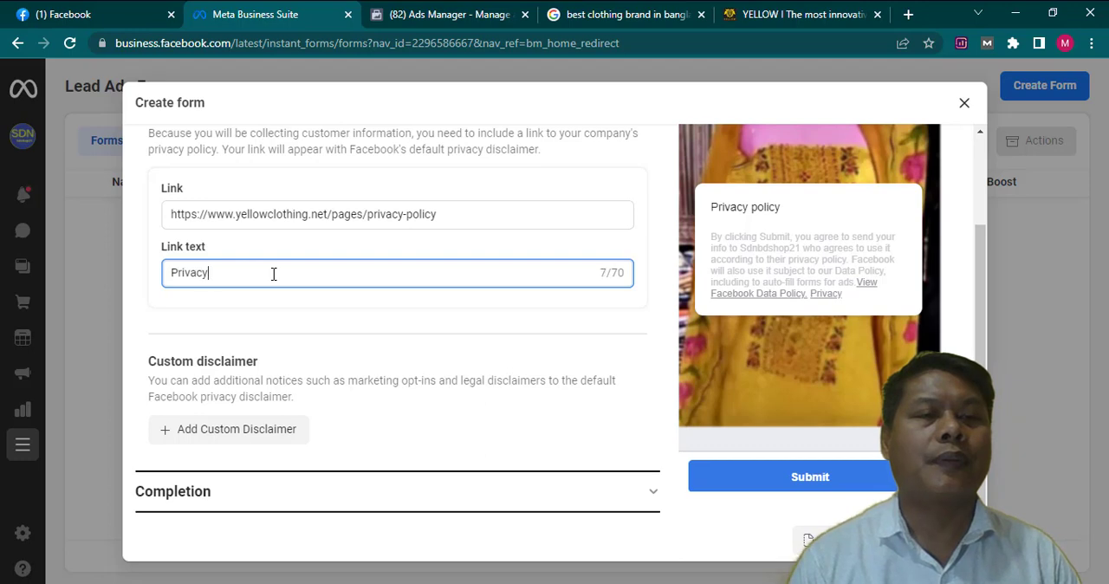
{"action": "type", "text": " Policy"}
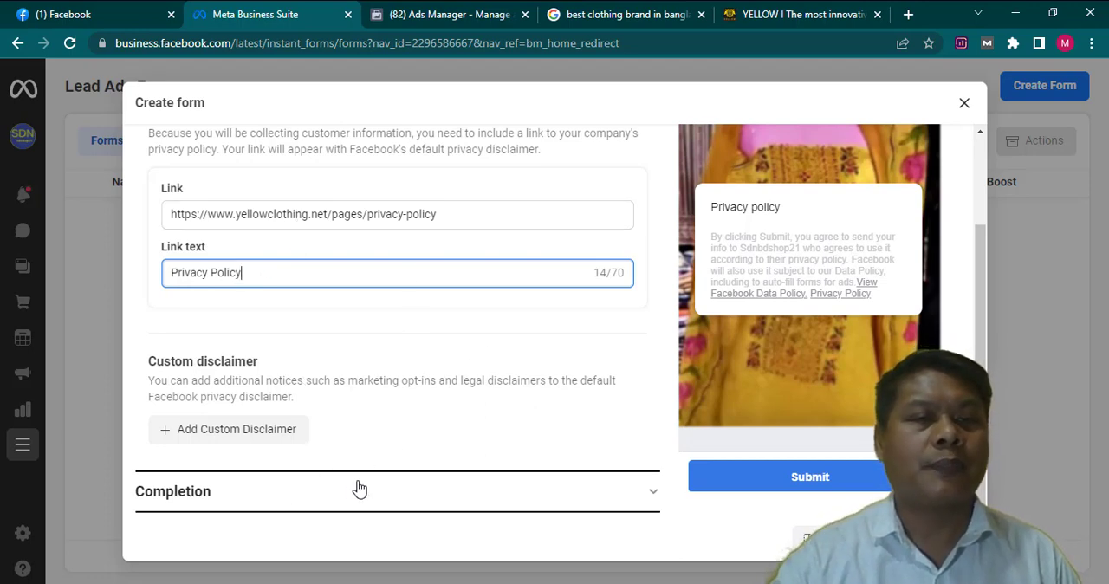
- Expand the form's Completion section, review its message for leads and keep View Website as the call-to-action button
{"action": "left_click", "coordinate": [651, 510]}
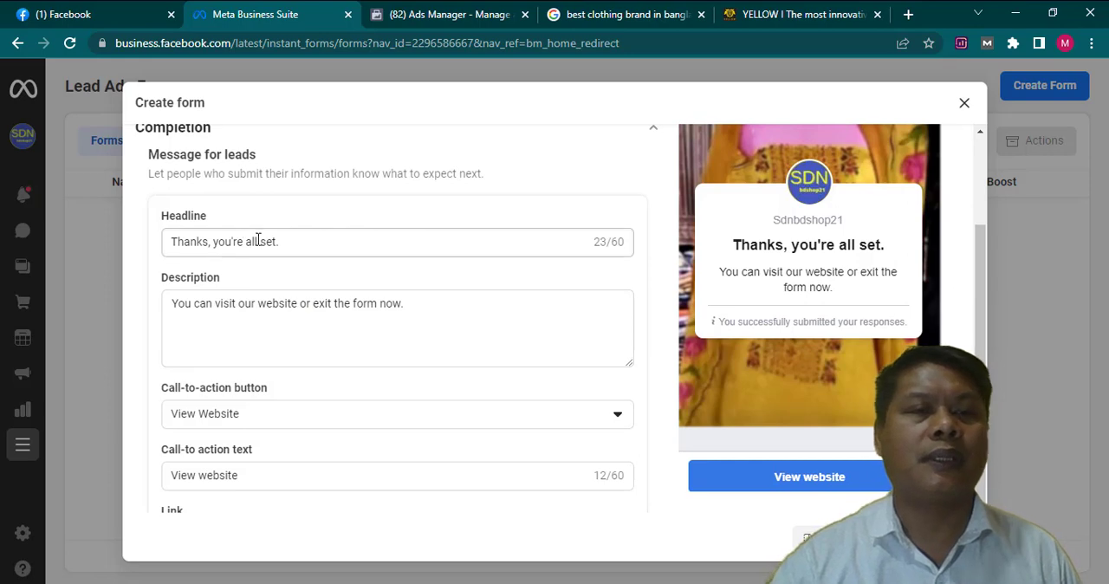
{"action": "left_click", "coordinate": [174, 305]}
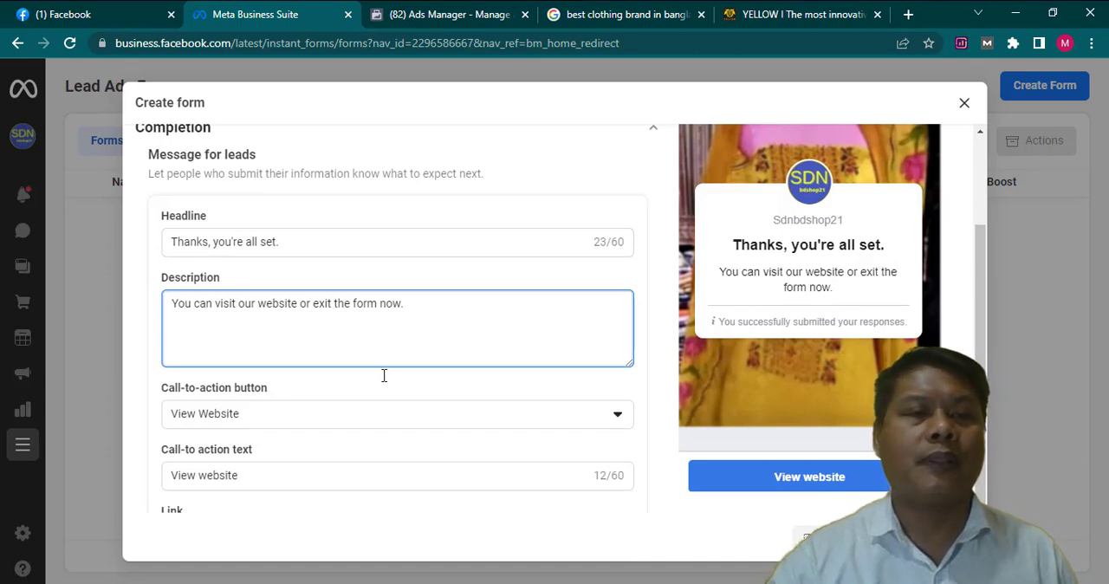
{"action": "scroll", "coordinate": [326, 431], "scroll_direction": "down", "scroll_amount": 1}
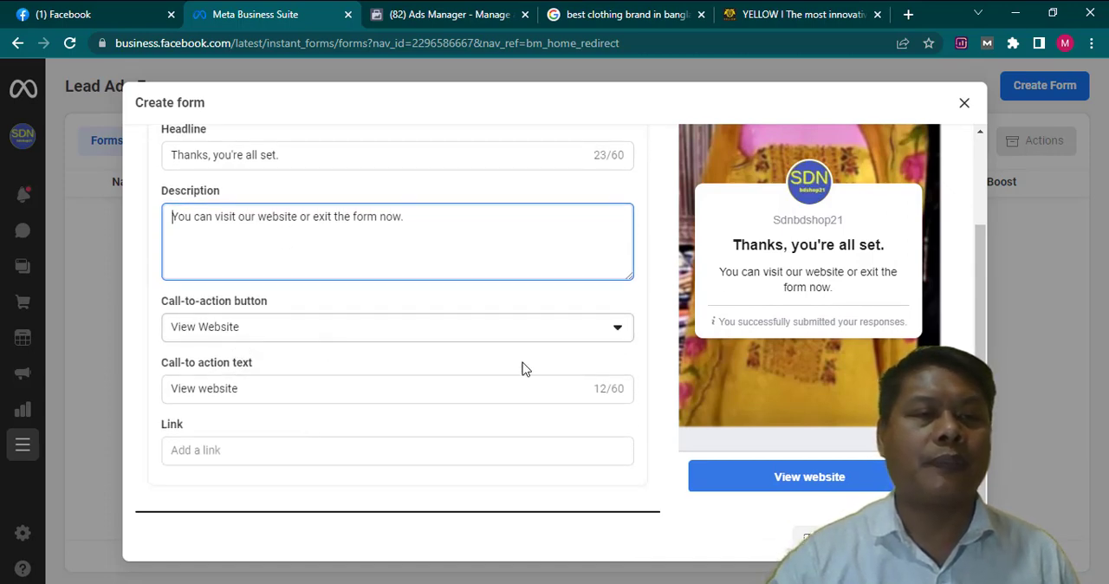
{"action": "left_click", "coordinate": [616, 330]}
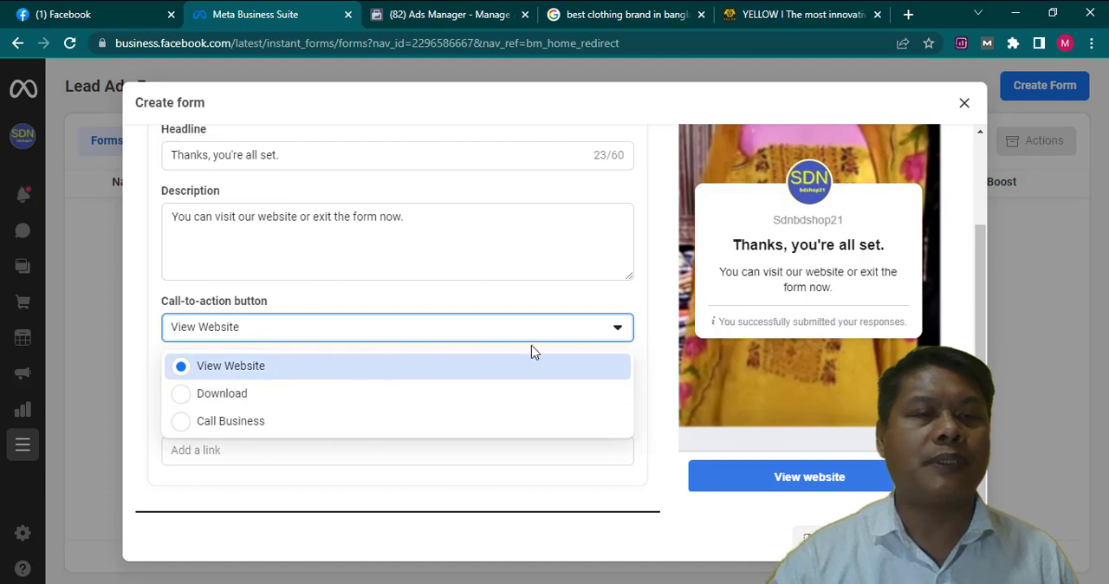
{"action": "left_click", "coordinate": [614, 336]}
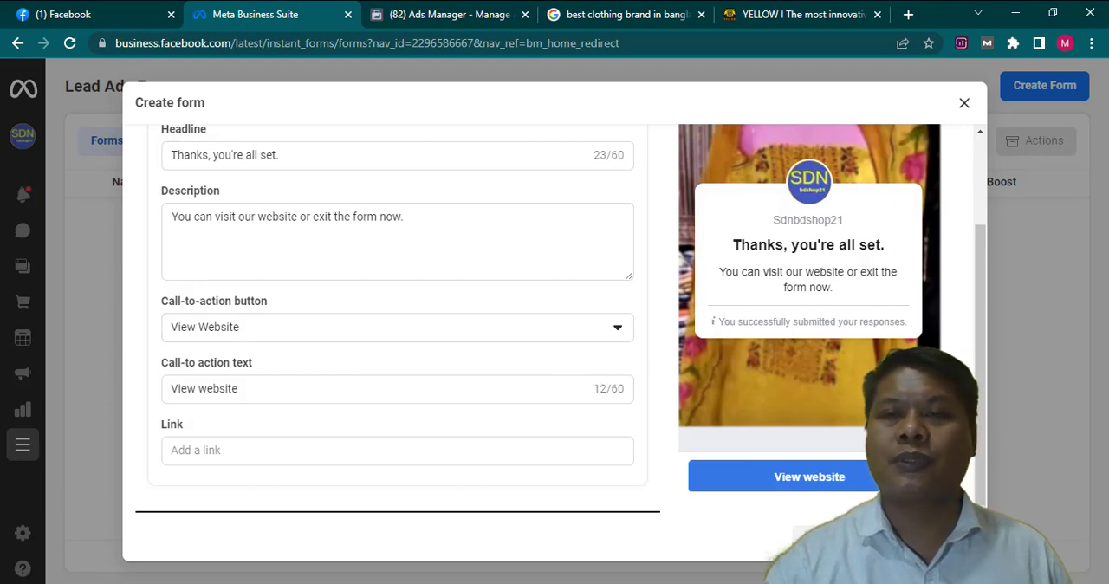
{"action": "left_click", "coordinate": [939, 537]}
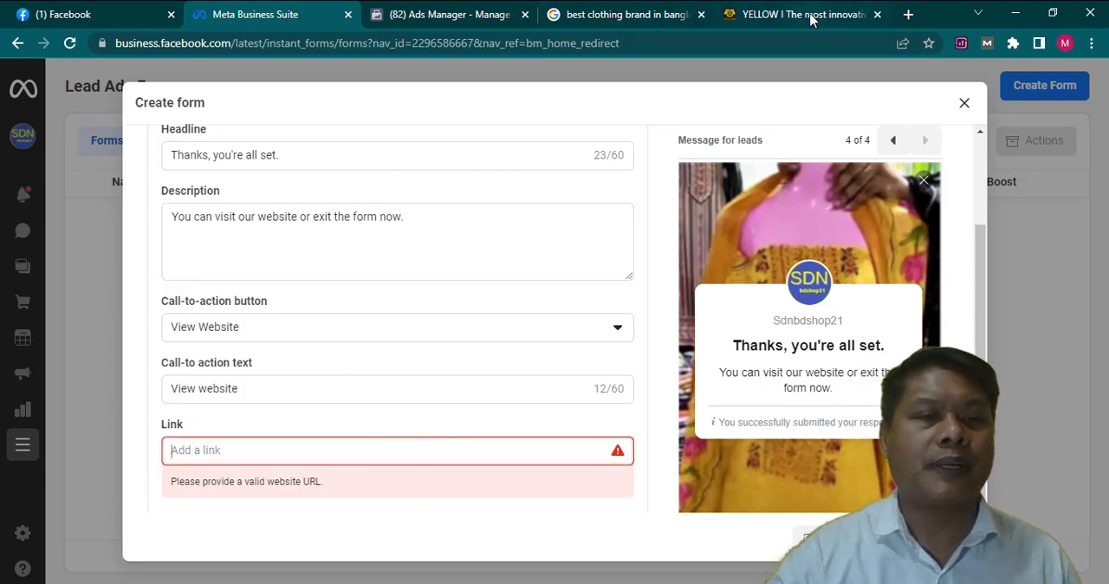
{"action": "left_click", "coordinate": [784, 15]}
{"action": "left_click", "coordinate": [338, 45]}
{"action": "key", "text": "ctrl+c"}
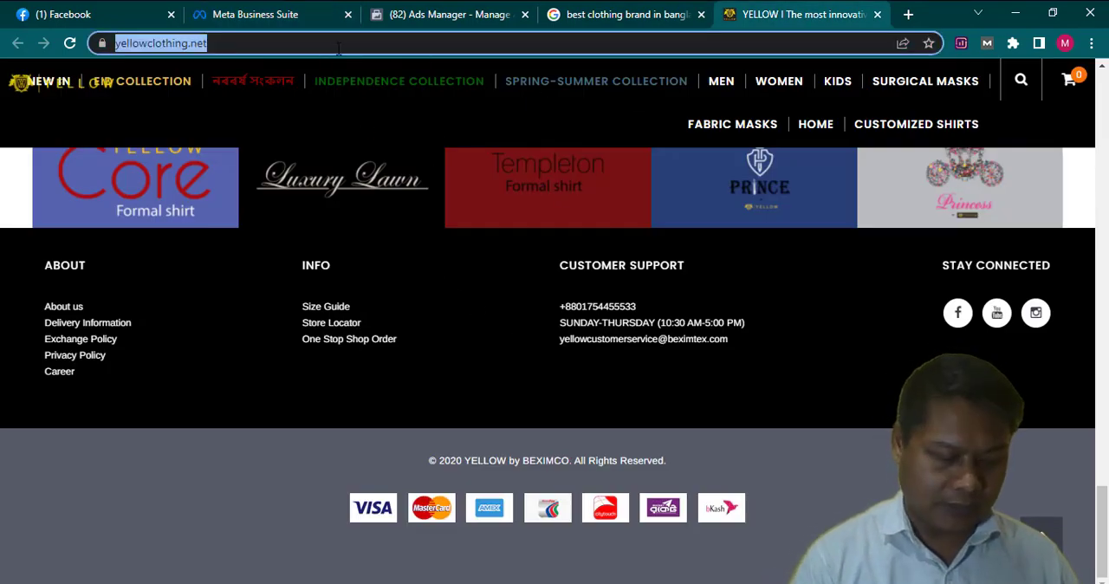
{"action": "left_click", "coordinate": [442, 12]}
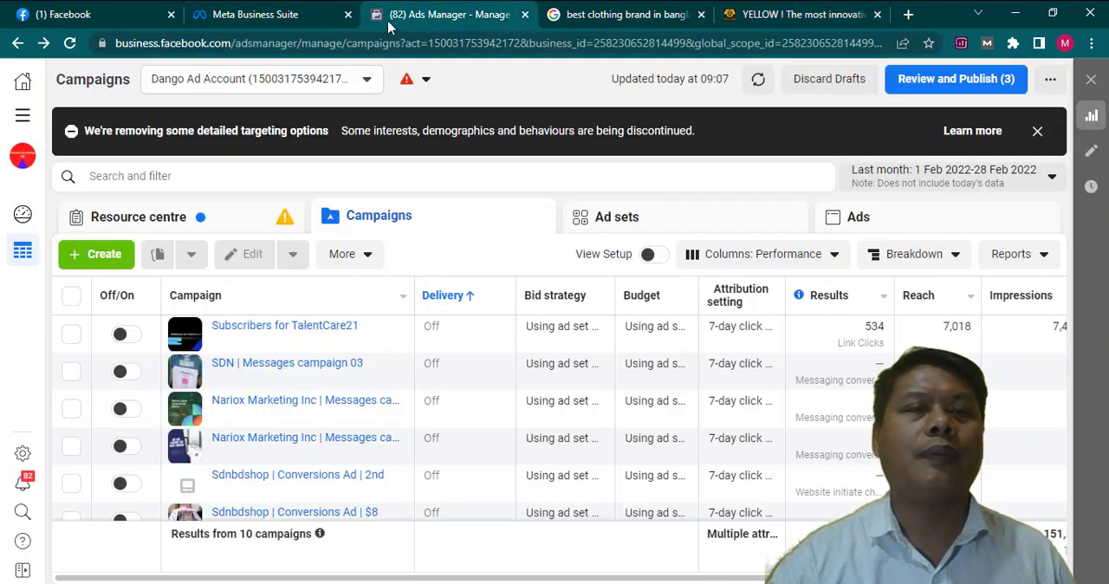
{"action": "left_click", "coordinate": [309, 14]}
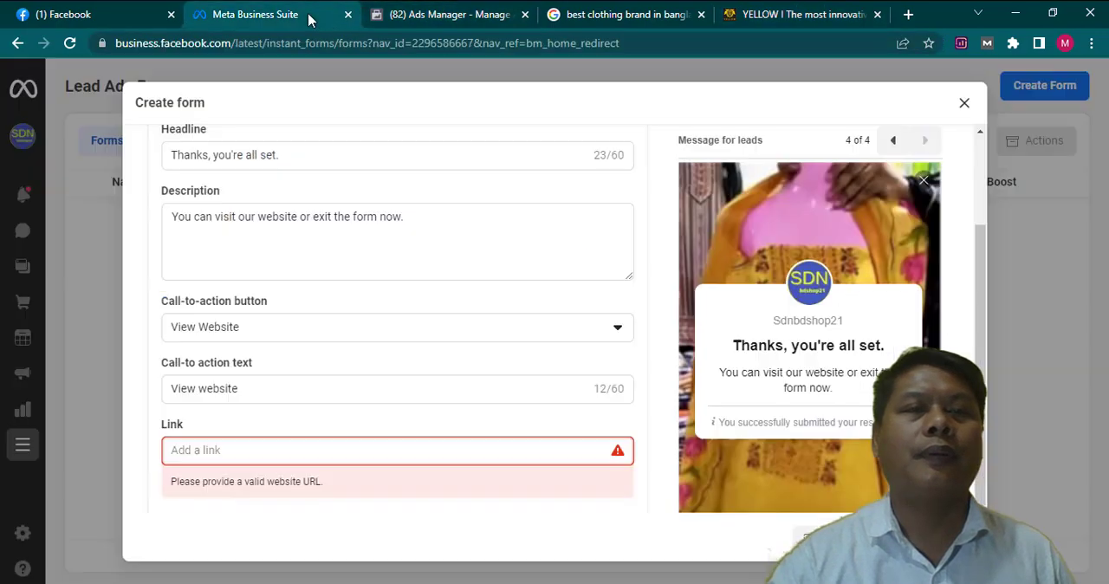
{"action": "left_click", "coordinate": [247, 447]}
{"action": "key", "text": "ctrl+v"}
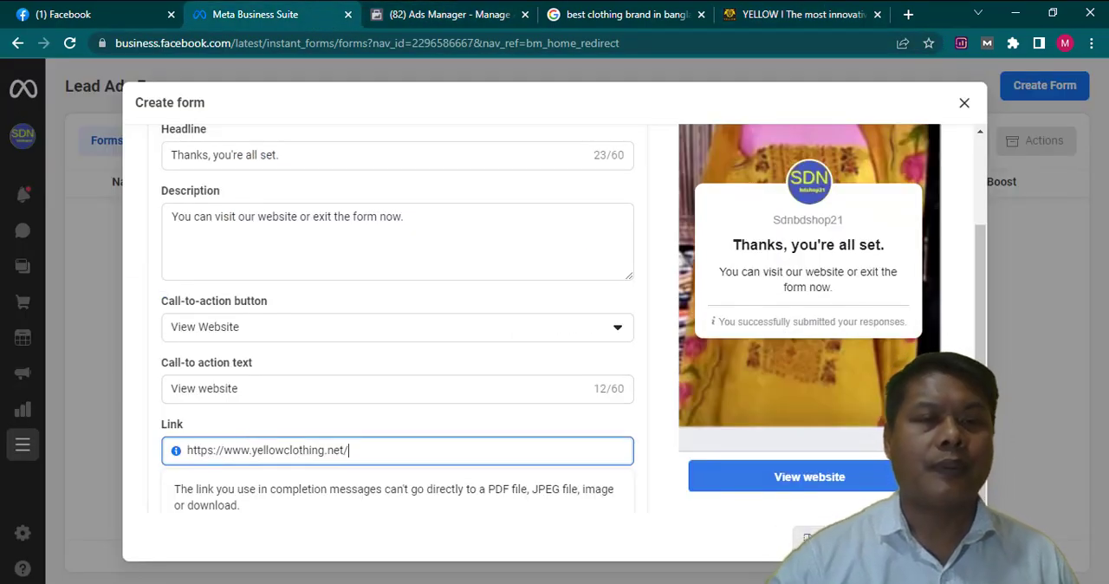
{"action": "key", "text": "Tab"}
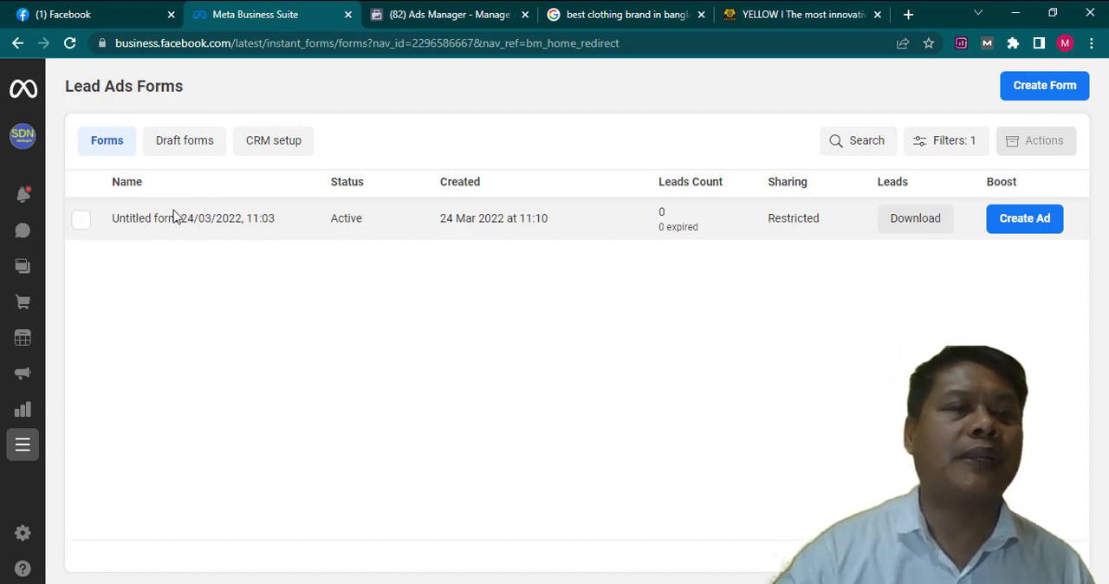
{"action": "left_click", "coordinate": [80, 222]}
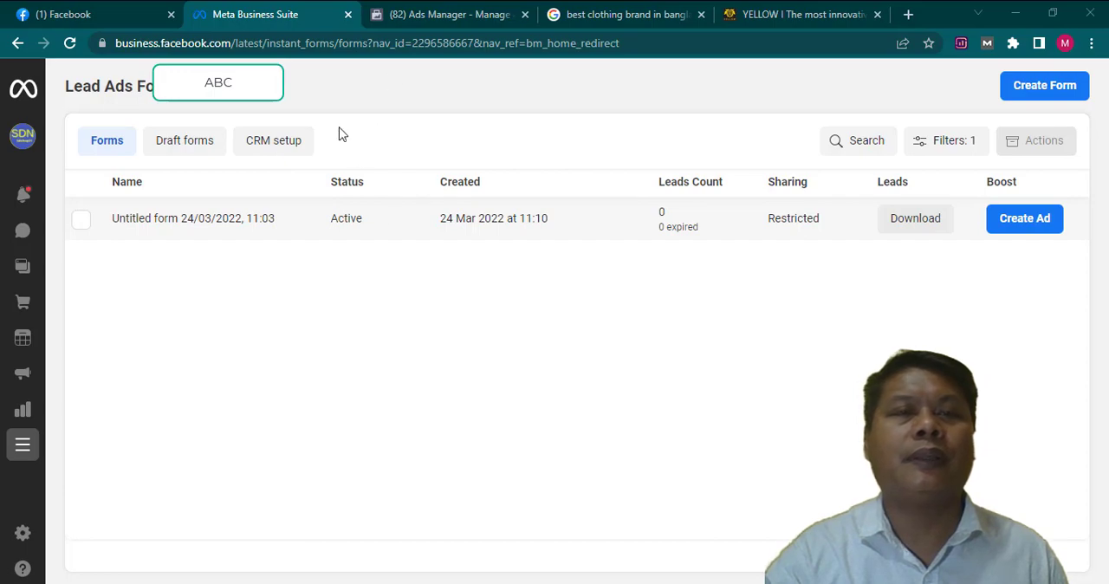
- Switch to Ads Manager and create a new campaign with the Lead Generation objective
{"action": "left_click", "coordinate": [443, 17]}
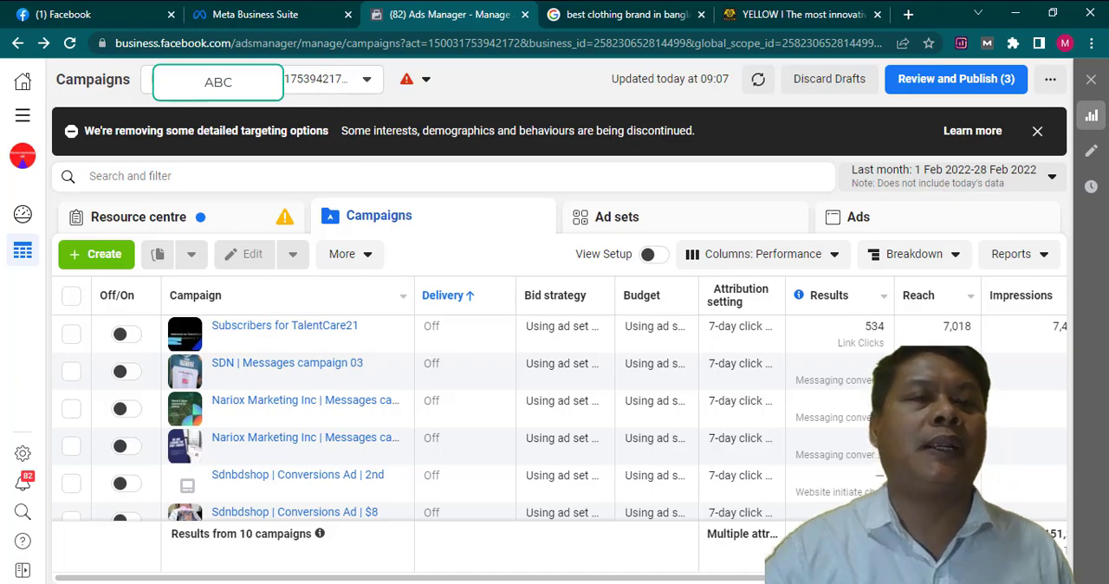
{"action": "left_click", "coordinate": [107, 257]}
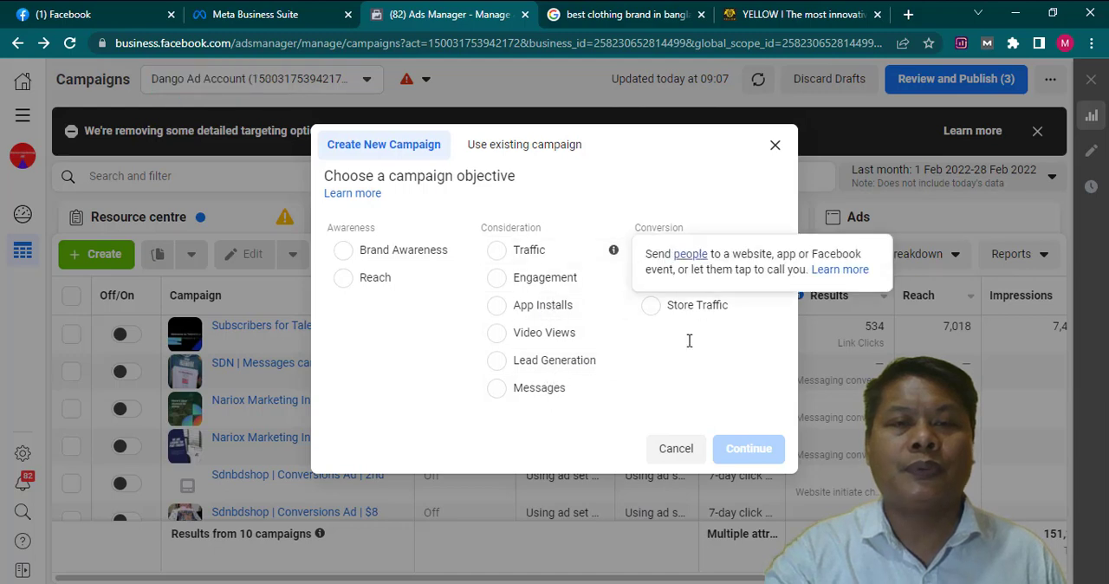
{"action": "left_click", "coordinate": [499, 367]}
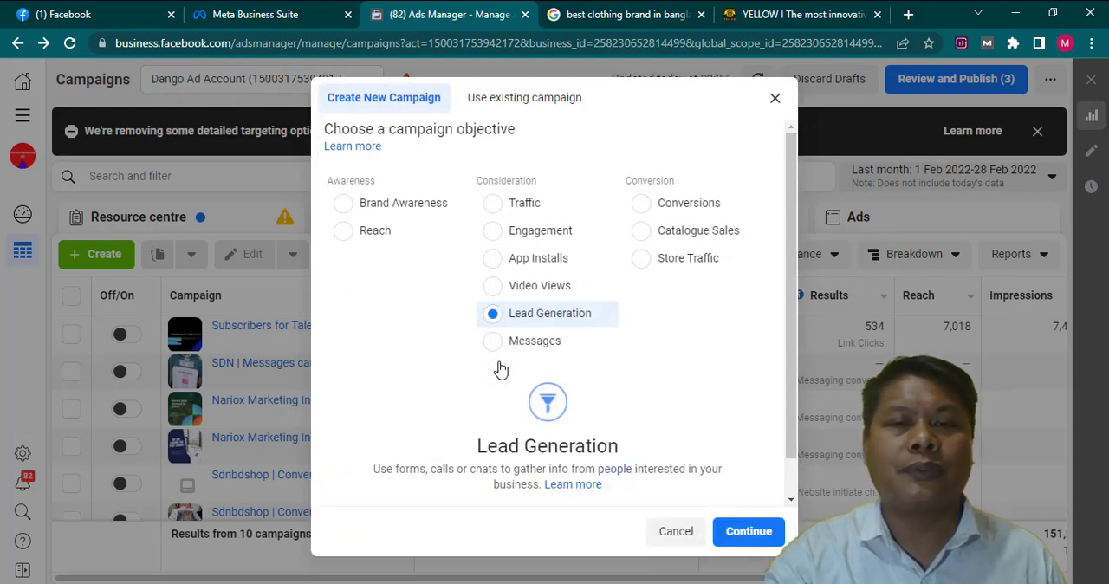
{"action": "left_click", "coordinate": [745, 531]}
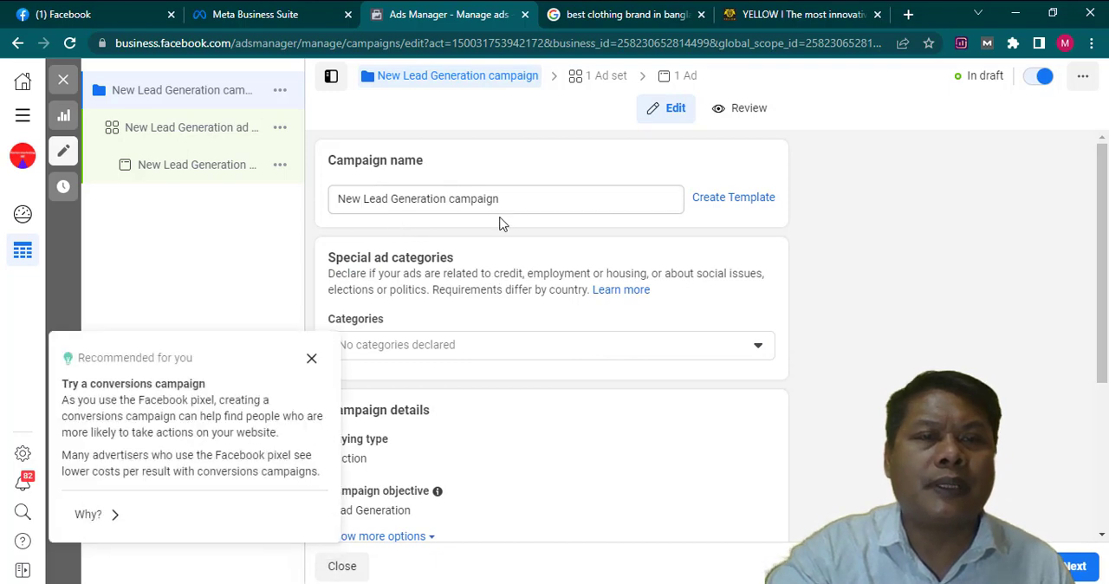
- Rename the campaign as "Test- Lead Generation campaign"
{"action": "left_click", "coordinate": [391, 204]}
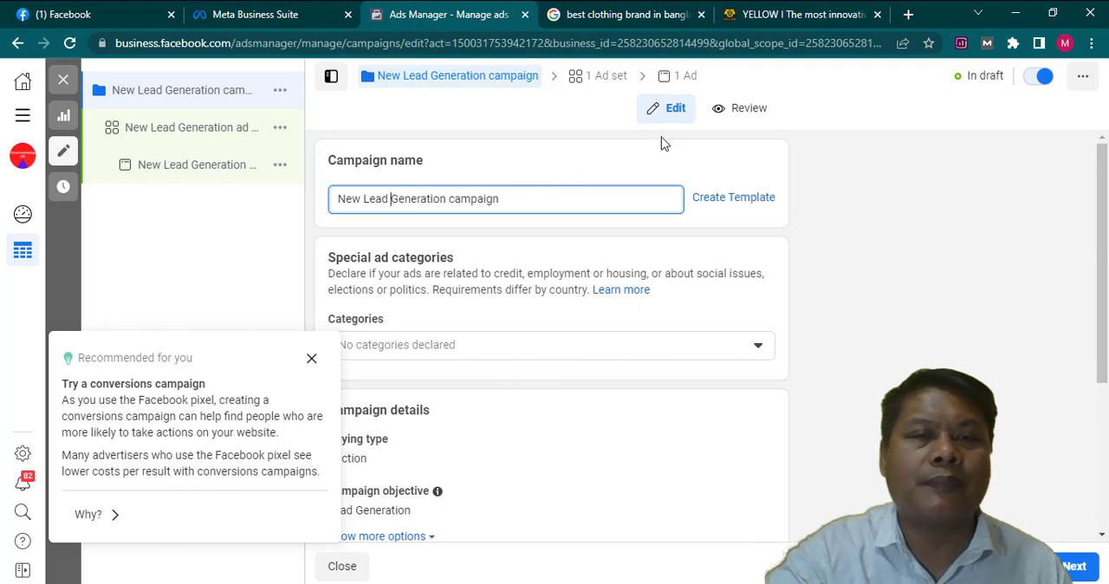
{"action": "key", "text": "Left"}
{"action": "key", "text": "Left"}
{"action": "key", "text": "Left"}
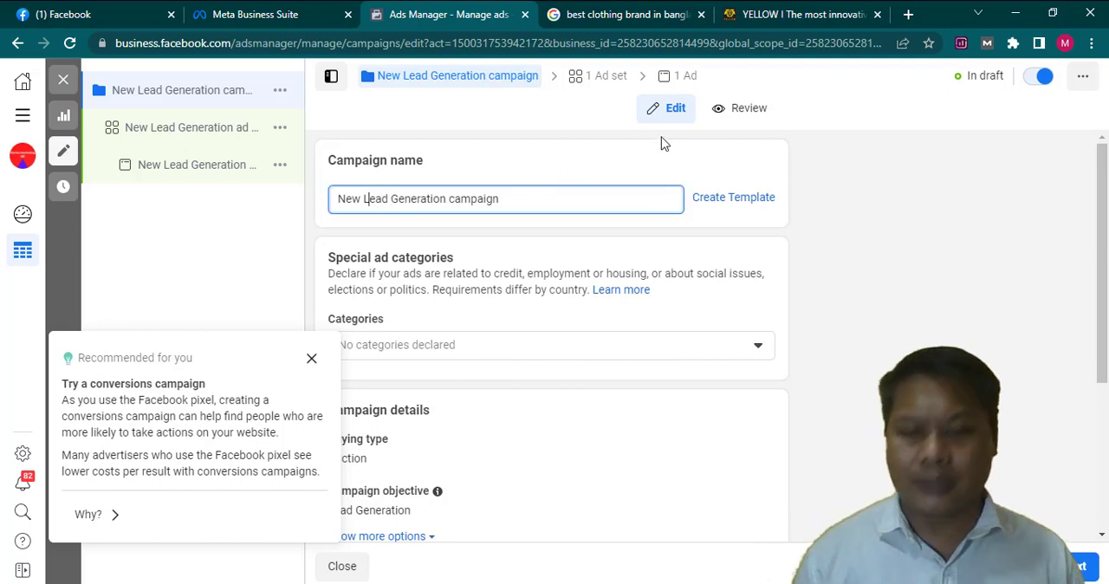
{"action": "key", "text": "BackSpace"}
{"action": "key", "text": "BackSpace"}
{"action": "key", "text": "BackSpace"}
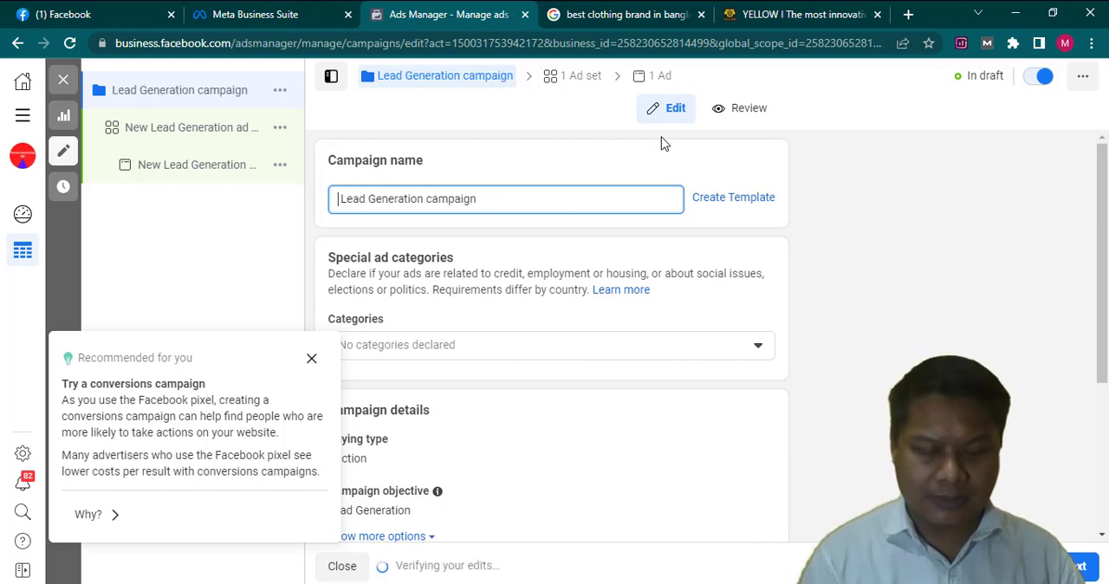
{"action": "type", "text": "Test-"}
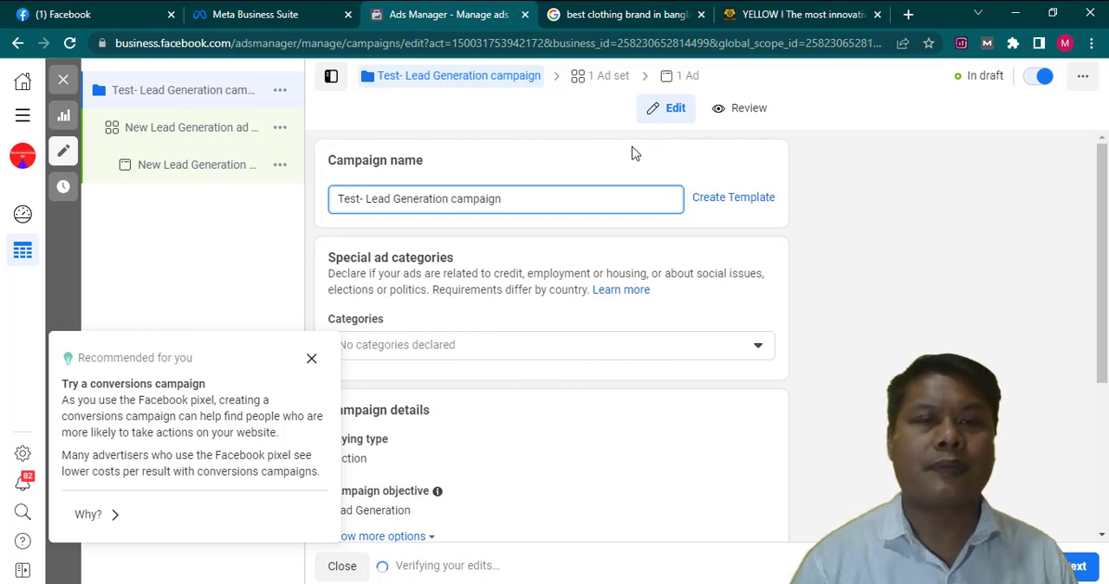
- Review the campaign details, A/B test and budget optimisation, keep their defaults and continue to the ad set
{"action": "scroll", "coordinate": [546, 360], "scroll_direction": "down", "scroll_amount": 3}
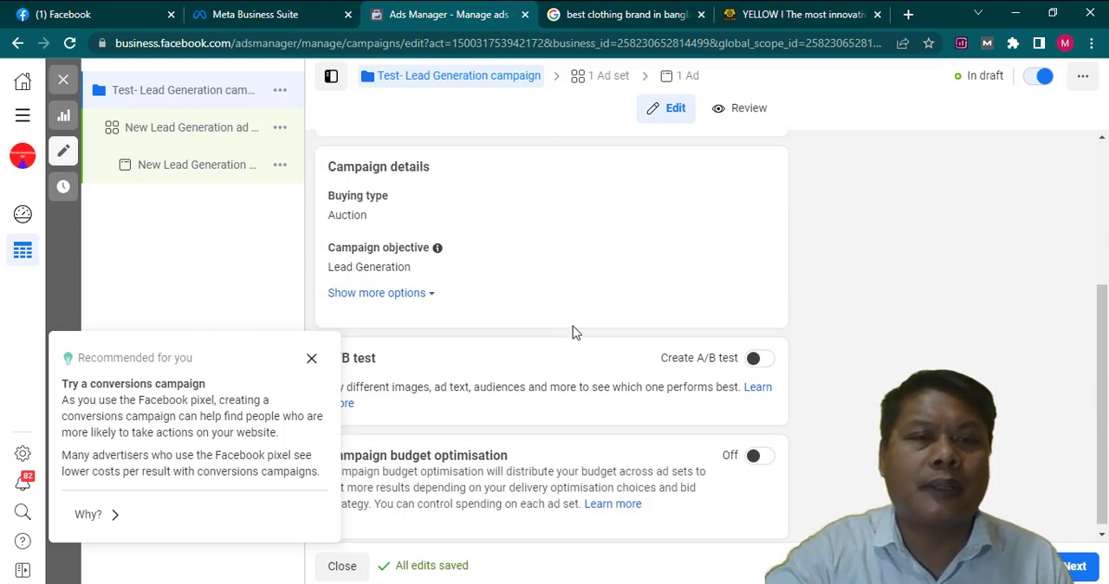
{"action": "scroll", "coordinate": [573, 327], "scroll_direction": "down", "scroll_amount": 1}
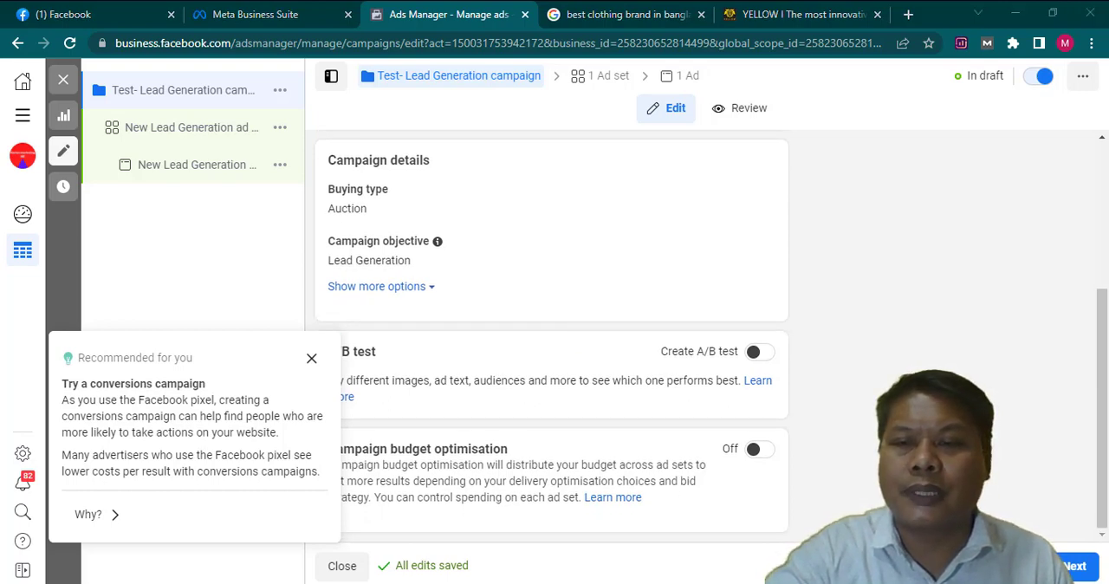
{"action": "left_click", "coordinate": [1074, 569]}
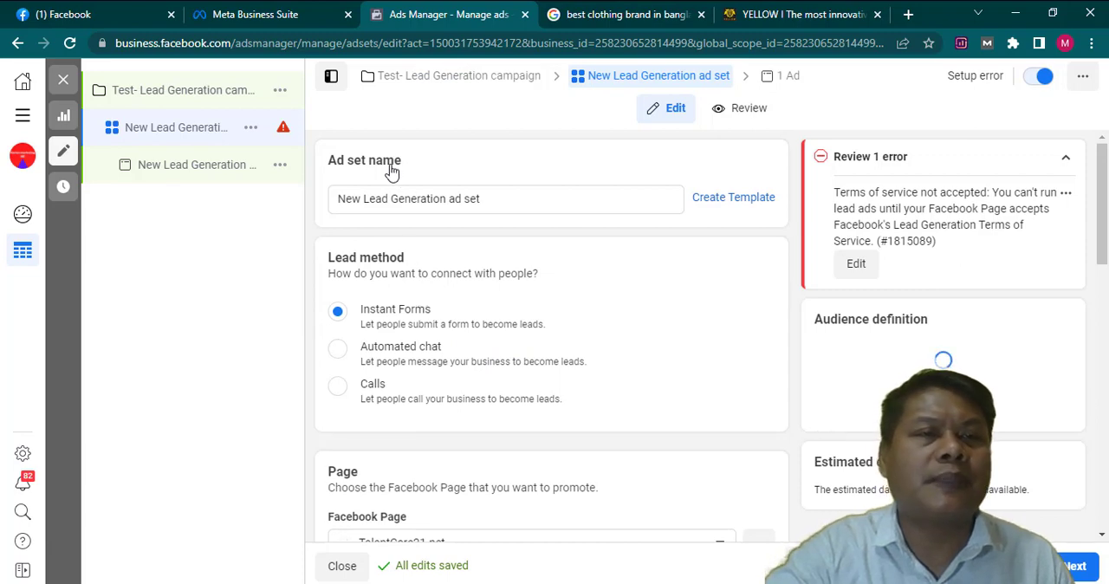
- Rename the ad set as "Test- Lead Generation ad set"
{"action": "left_click", "coordinate": [365, 202]}
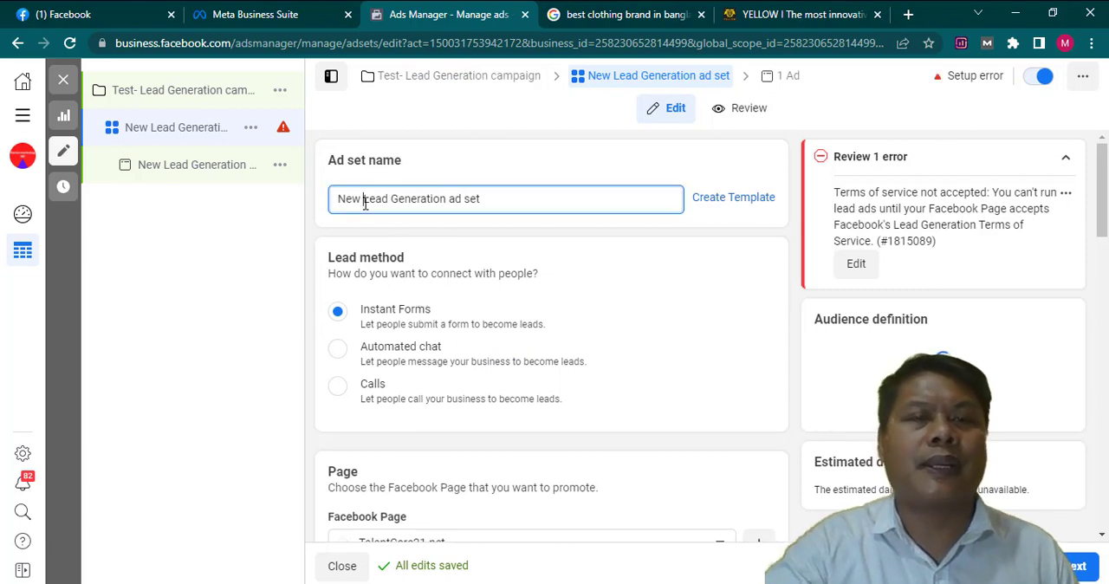
{"action": "key", "text": "BackSpace"}
{"action": "key", "text": "BackSpace"}
{"action": "key", "text": "BackSpace"}
{"action": "key", "text": "BackSpace"}
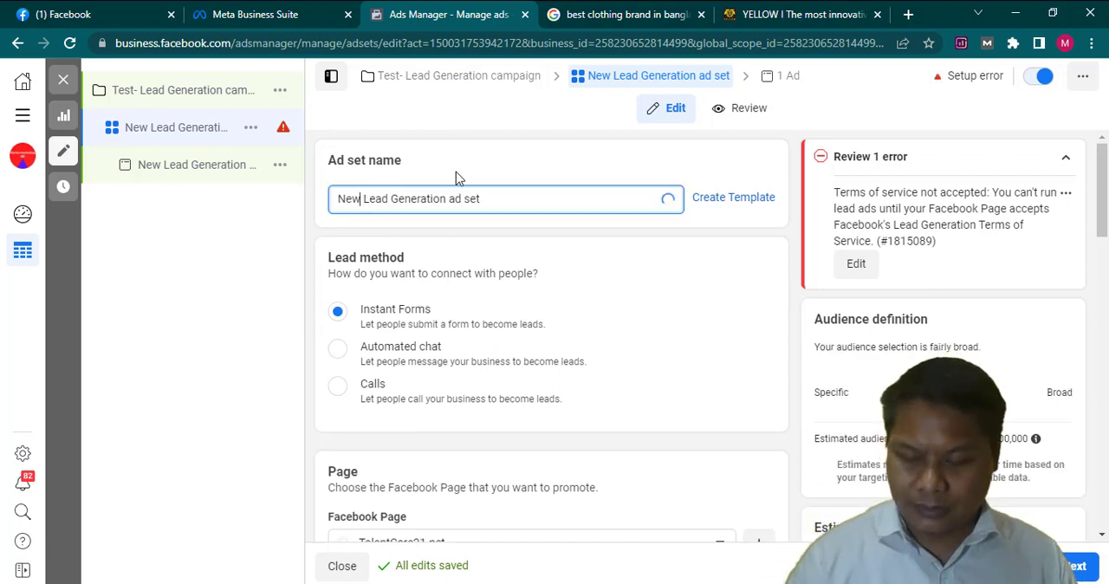
{"action": "type", "text": "Test"}
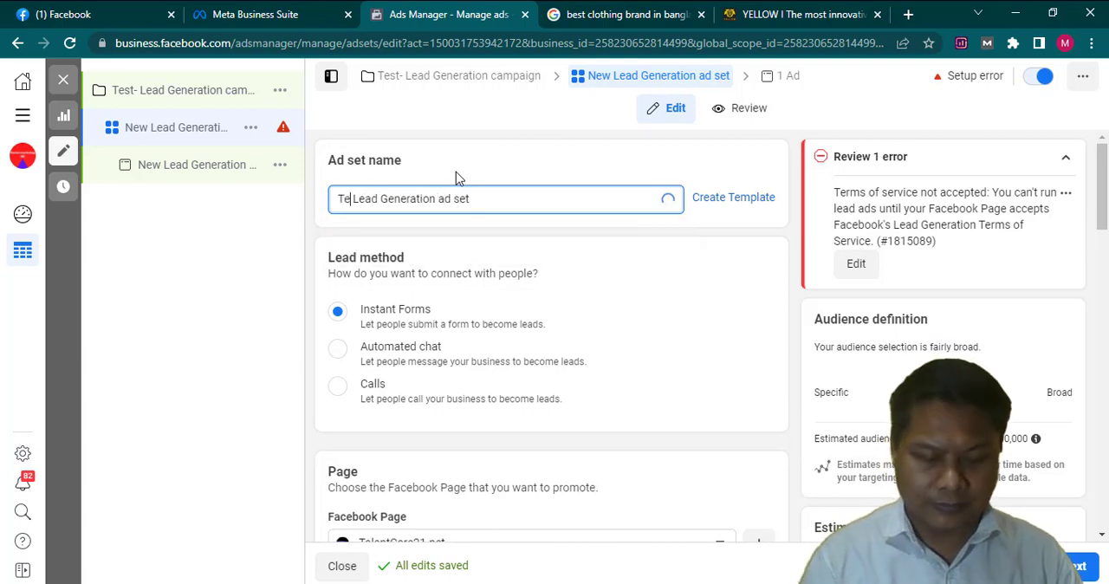
{"action": "type", "text": "-"}
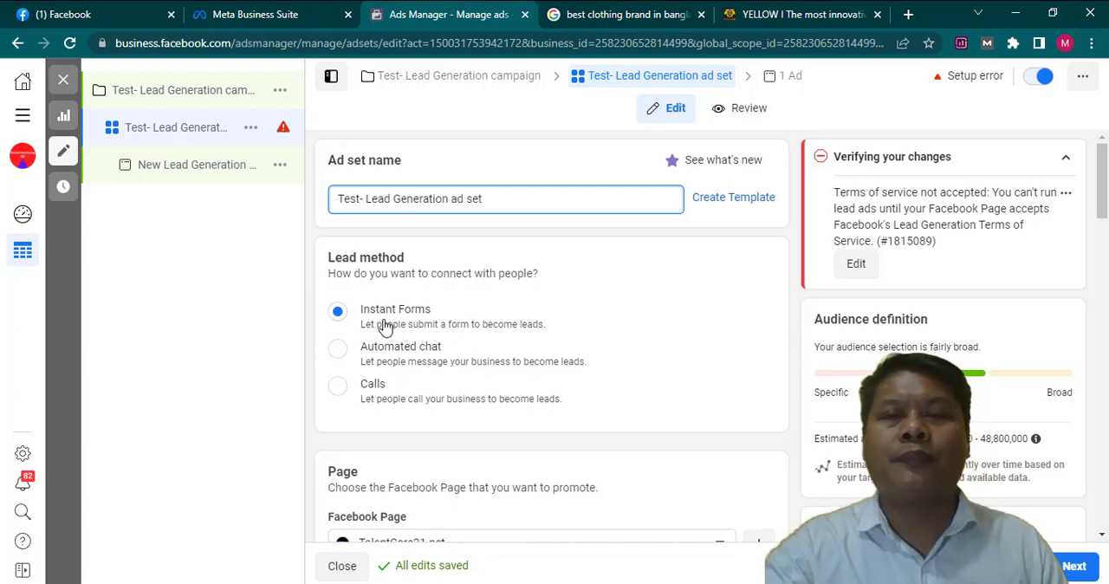
- Choose Sdnbdshop21 as the Facebook Page to promote and set the lead method to Calls
{"action": "scroll", "coordinate": [550, 380], "scroll_direction": "down", "scroll_amount": 1}
{"action": "scroll", "coordinate": [549, 380], "scroll_direction": "down", "scroll_amount": 1}
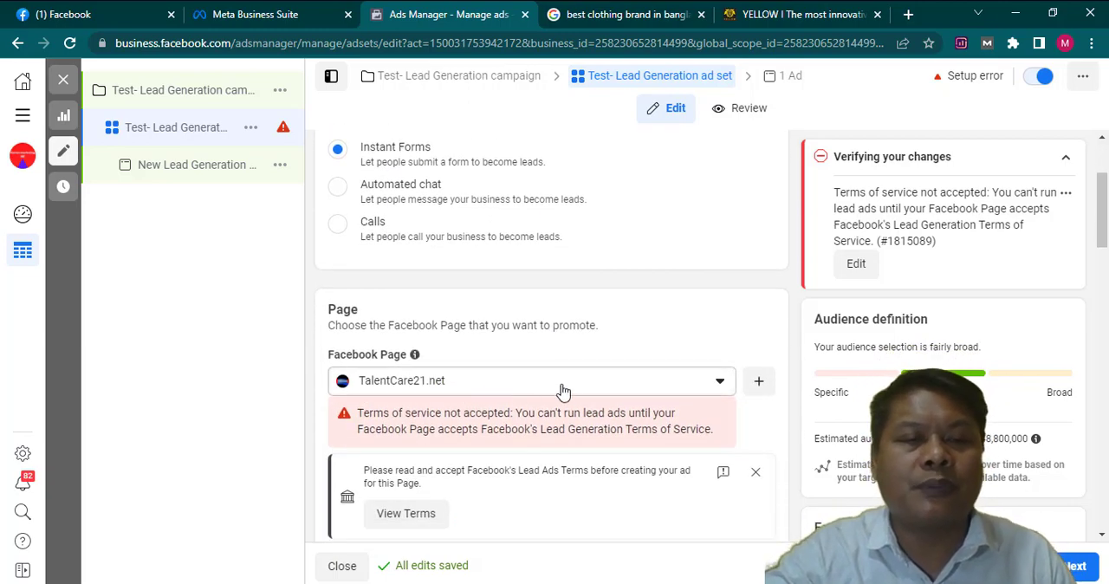
{"action": "left_click", "coordinate": [719, 385]}
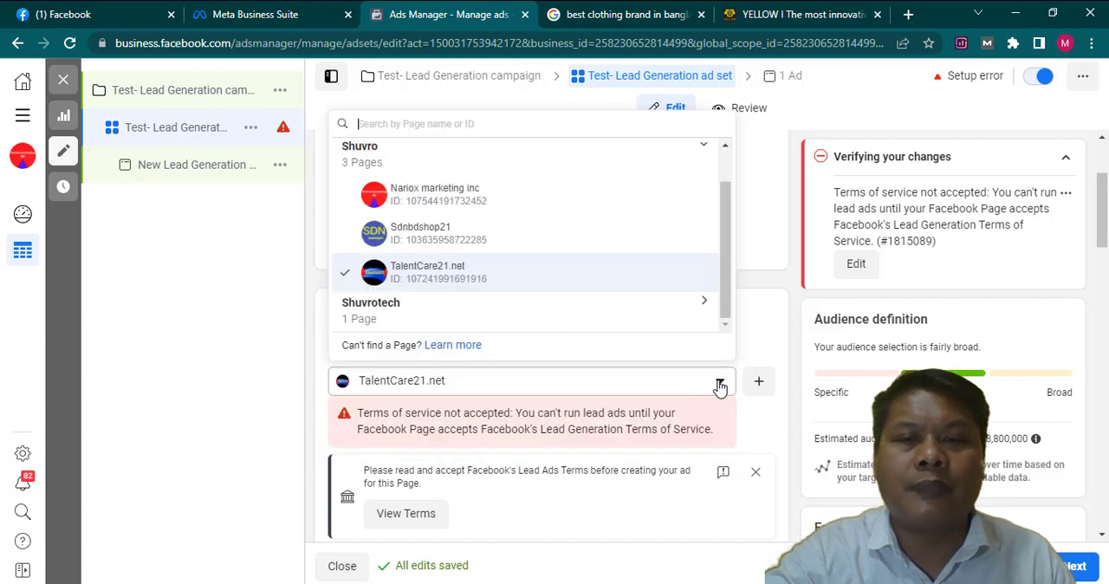
{"action": "left_click", "coordinate": [401, 235]}
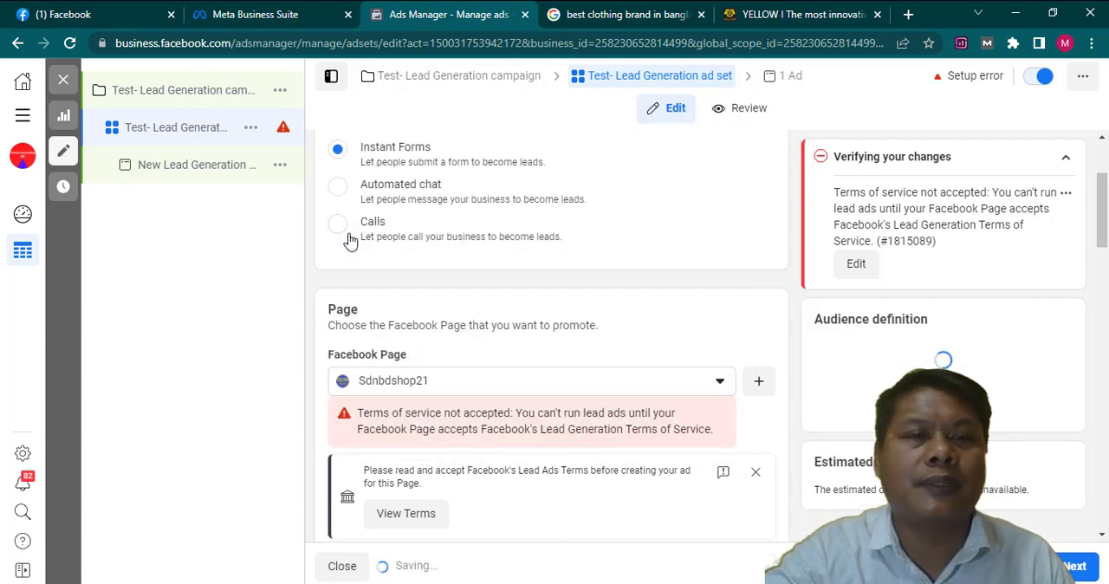
{"action": "left_click", "coordinate": [350, 241]}
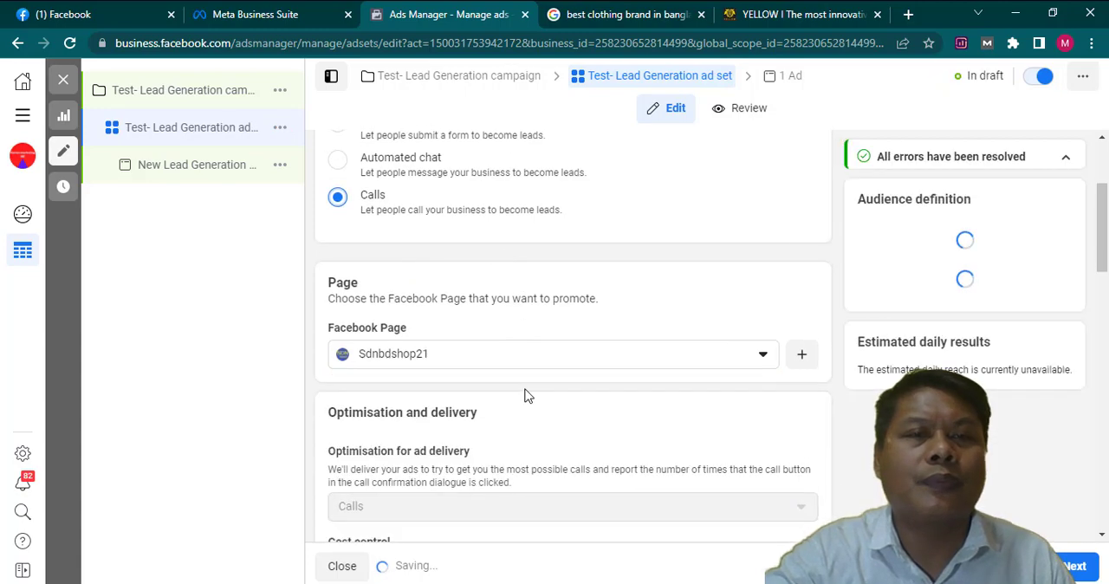
- Set the ad set's daily budget to 150 BDT
{"action": "scroll", "coordinate": [526, 396], "scroll_direction": "down", "scroll_amount": 3}
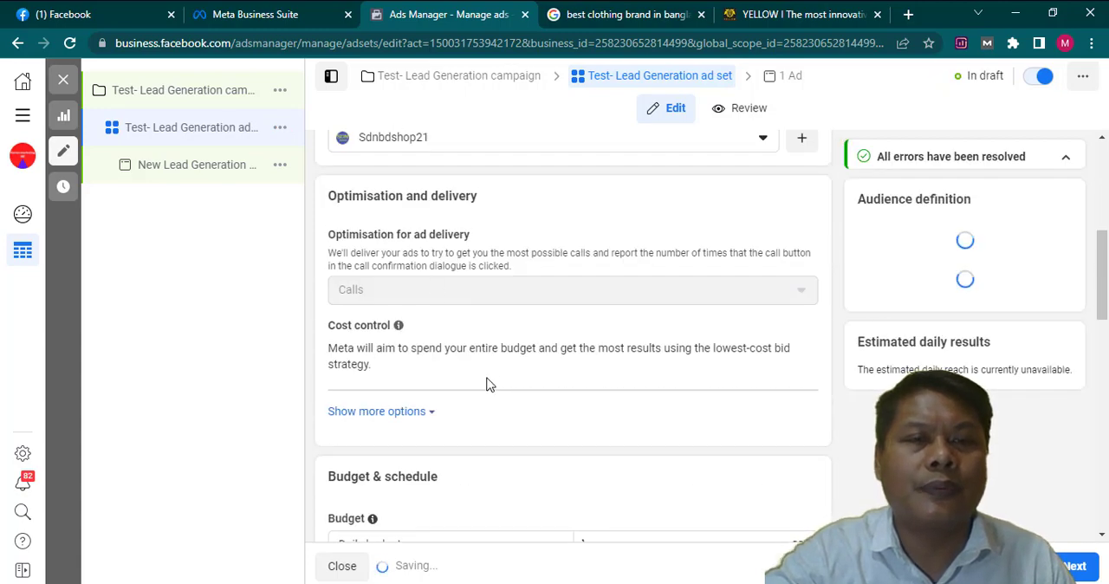
{"action": "scroll", "coordinate": [482, 368], "scroll_direction": "up", "scroll_amount": 3}
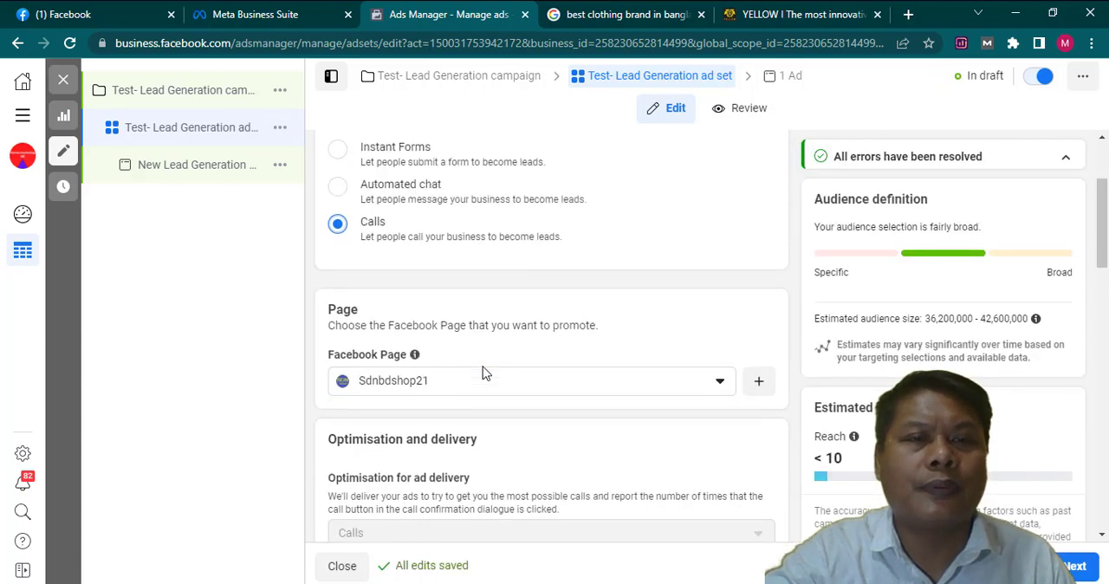
{"action": "scroll", "coordinate": [483, 369], "scroll_direction": "up", "scroll_amount": 2}
{"action": "scroll", "coordinate": [483, 373], "scroll_direction": "down", "scroll_amount": 4}
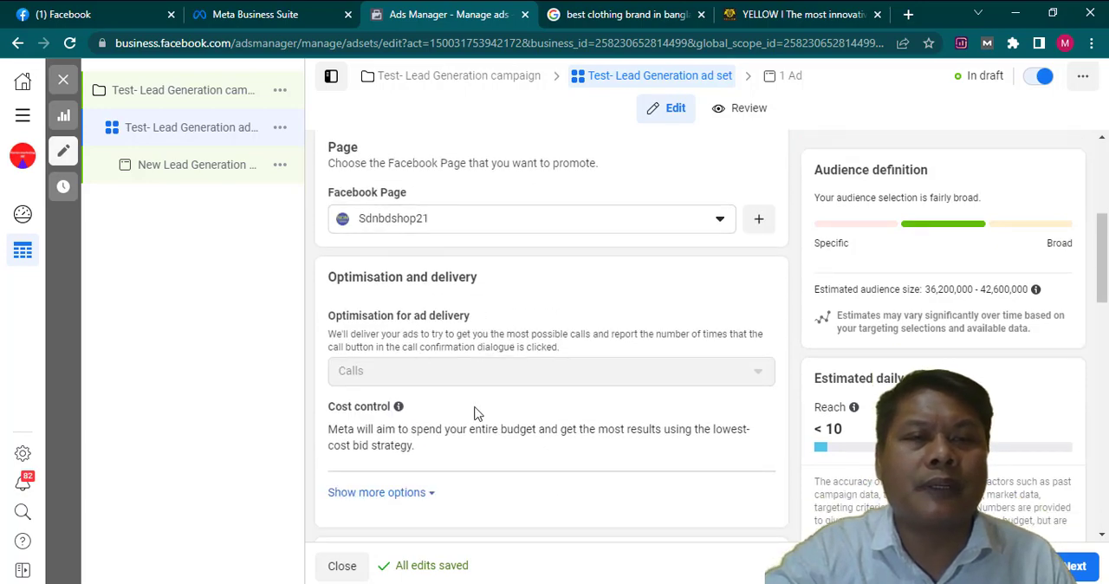
{"action": "scroll", "coordinate": [555, 392], "scroll_direction": "down", "scroll_amount": 1}
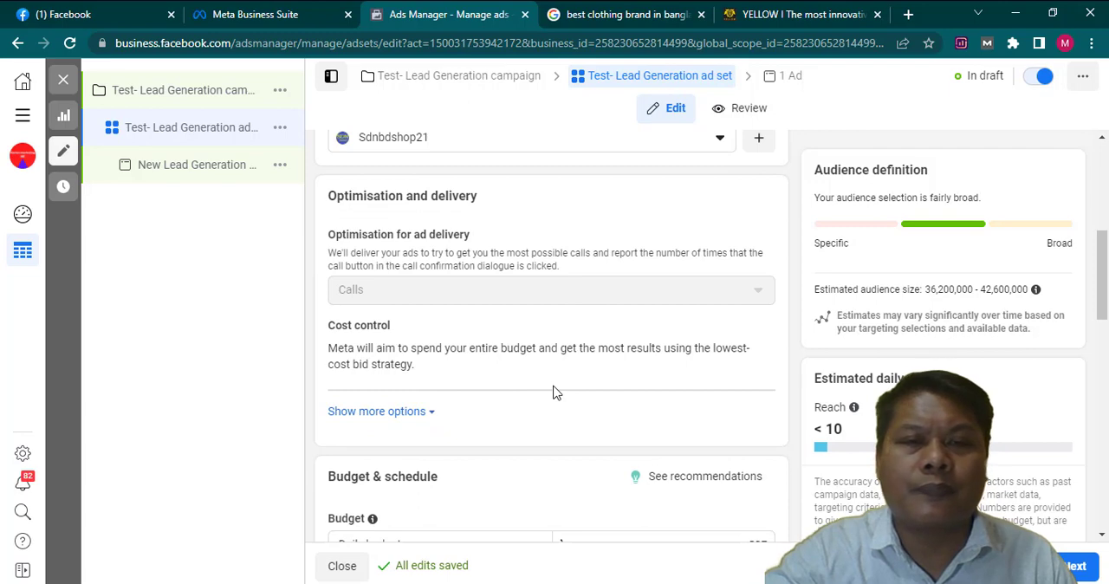
{"action": "scroll", "coordinate": [555, 392], "scroll_direction": "down", "scroll_amount": 2}
{"action": "scroll", "coordinate": [555, 392], "scroll_direction": "down", "scroll_amount": 1}
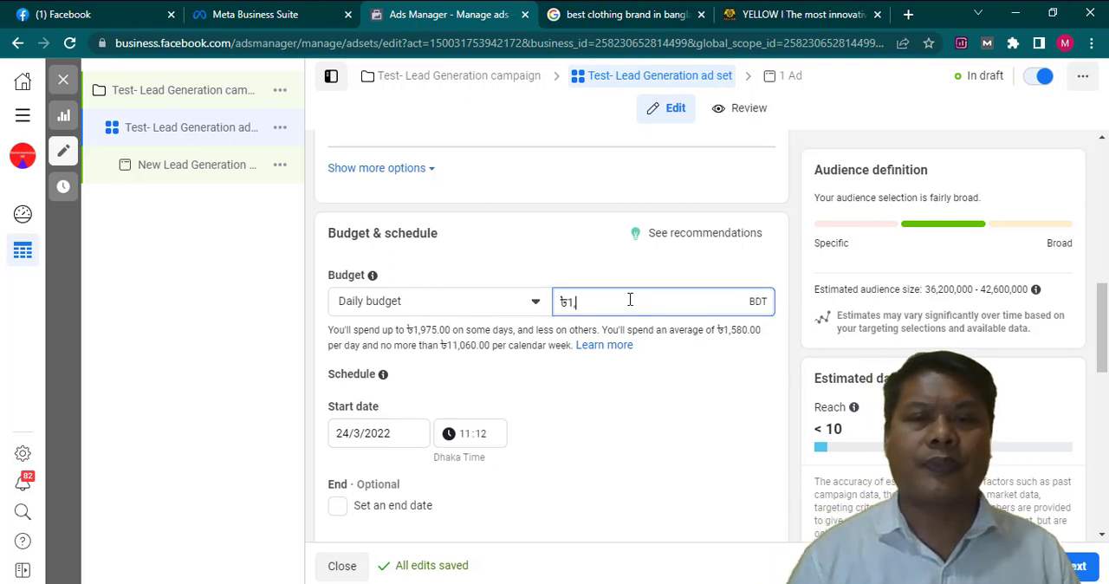
{"action": "type", "text": "50"}
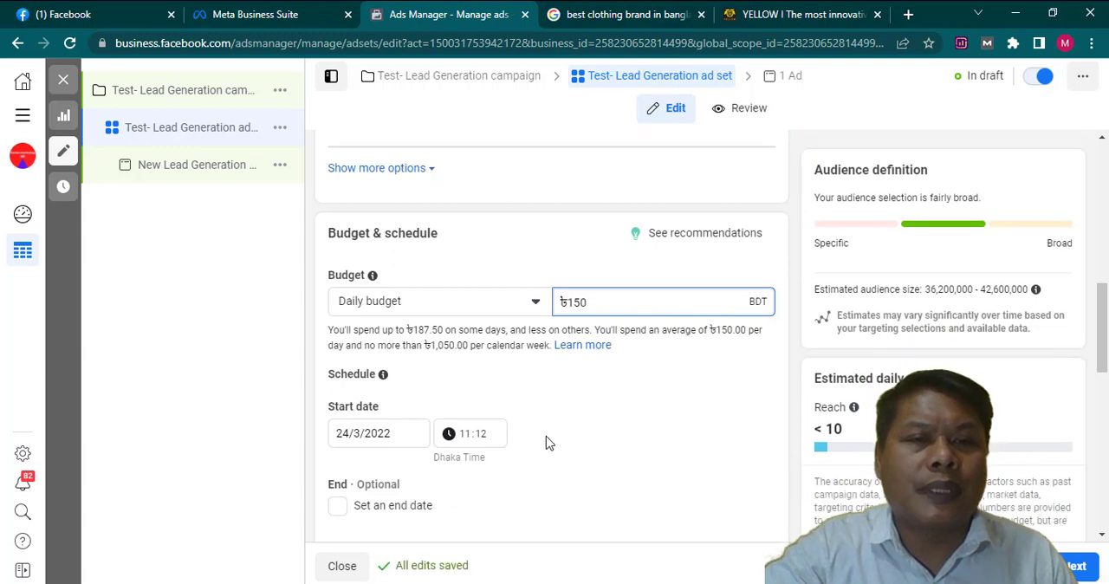
- Enable an end date for the ad set's schedule and set it to 31/3/2022
{"action": "scroll", "coordinate": [431, 412], "scroll_direction": "down", "scroll_amount": 1}
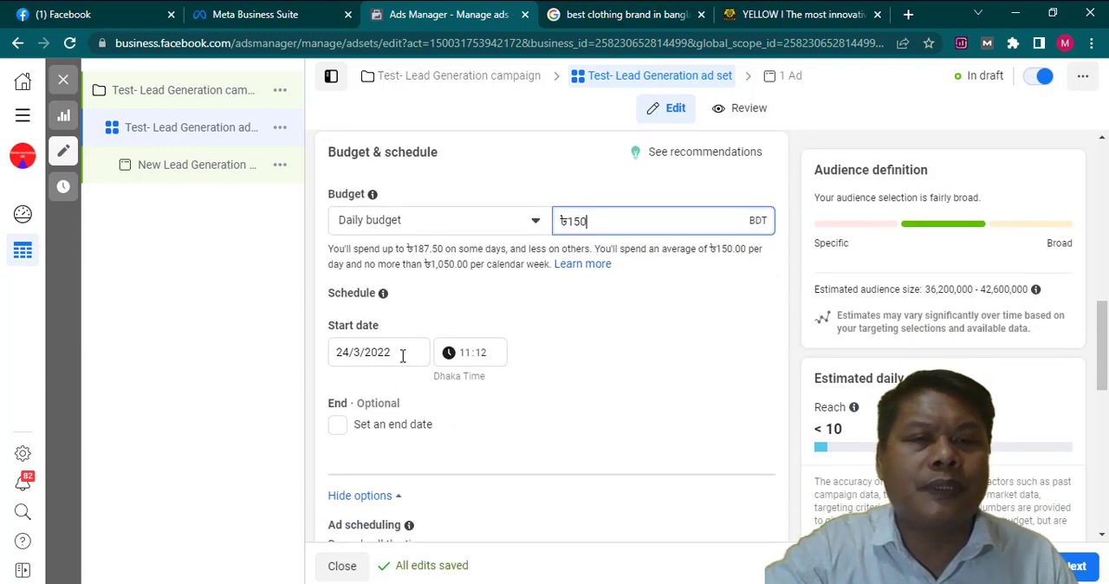
{"action": "left_click", "coordinate": [374, 426]}
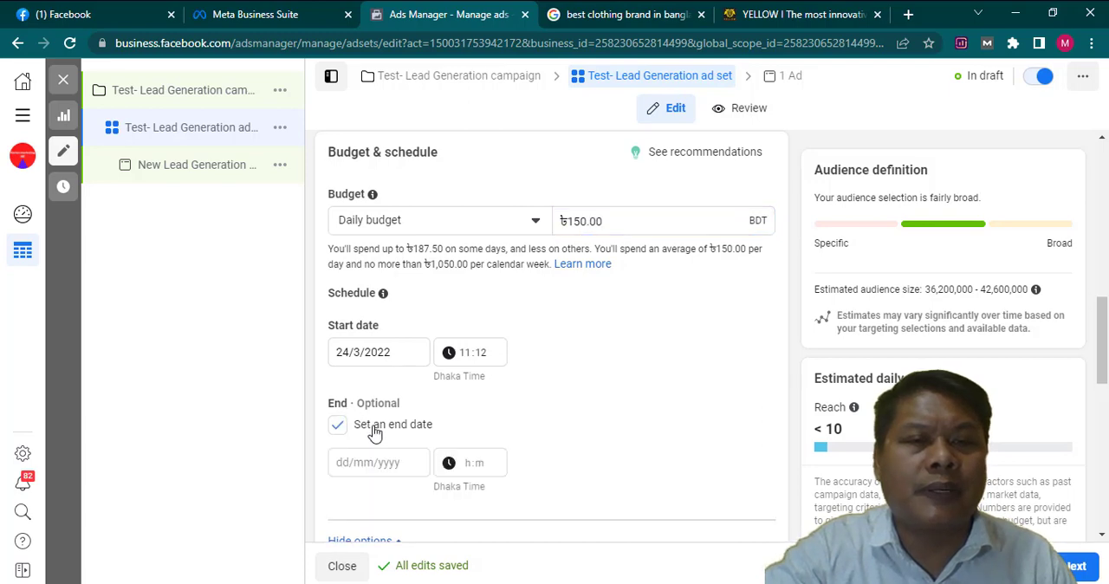
{"action": "left_click", "coordinate": [338, 463]}
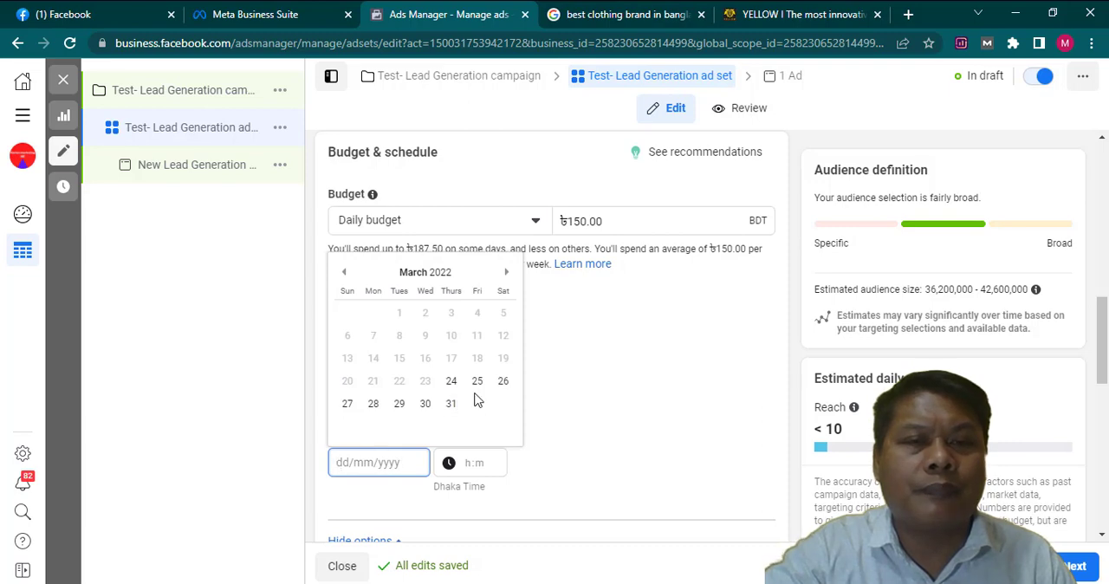
{"action": "left_click", "coordinate": [451, 404]}
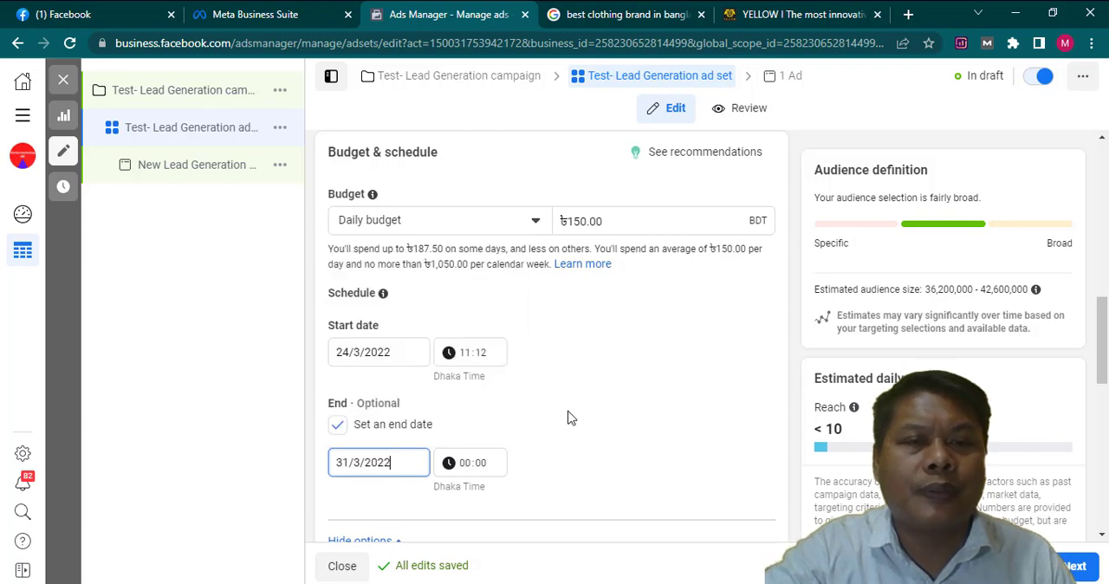
{"action": "left_click", "coordinate": [544, 458]}
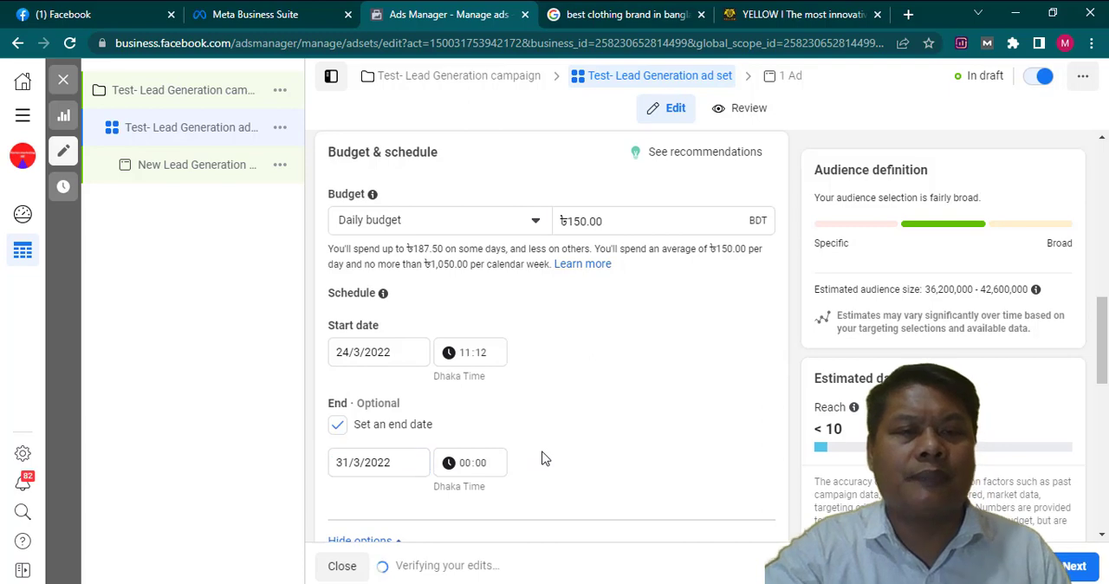
- Switch the ad set from automatic to manual placements
{"action": "scroll", "coordinate": [559, 436], "scroll_direction": "down", "scroll_amount": 3}
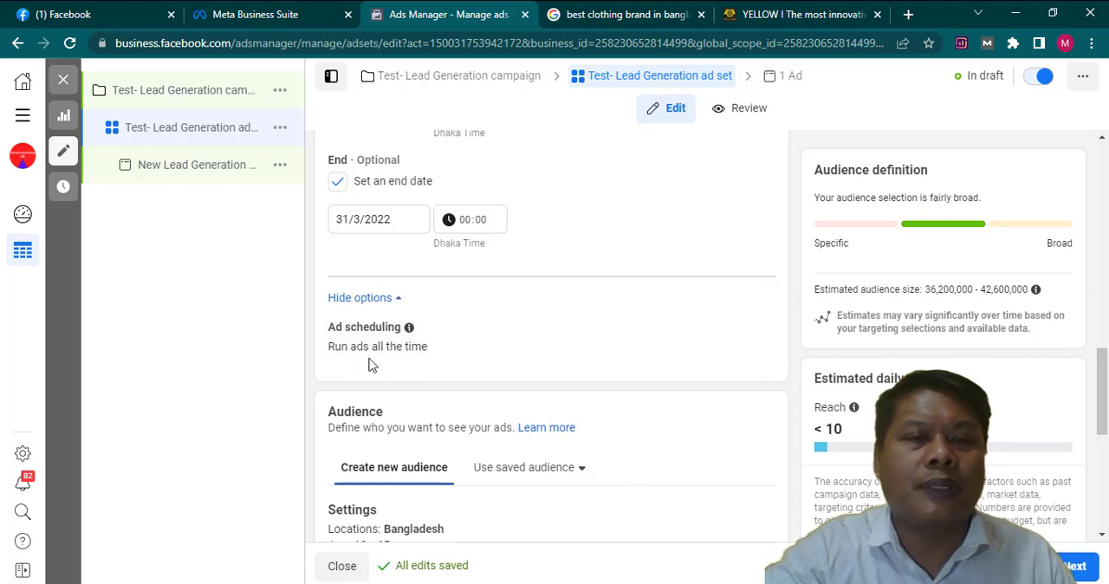
{"action": "scroll", "coordinate": [417, 346], "scroll_direction": "down", "scroll_amount": 1}
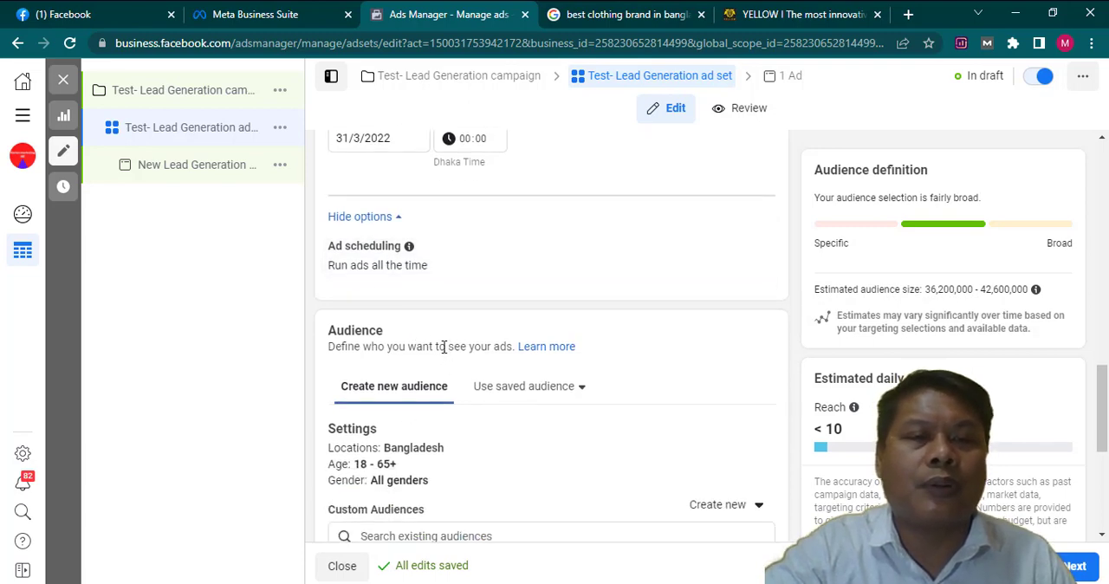
{"action": "scroll", "coordinate": [421, 351], "scroll_direction": "down", "scroll_amount": 2}
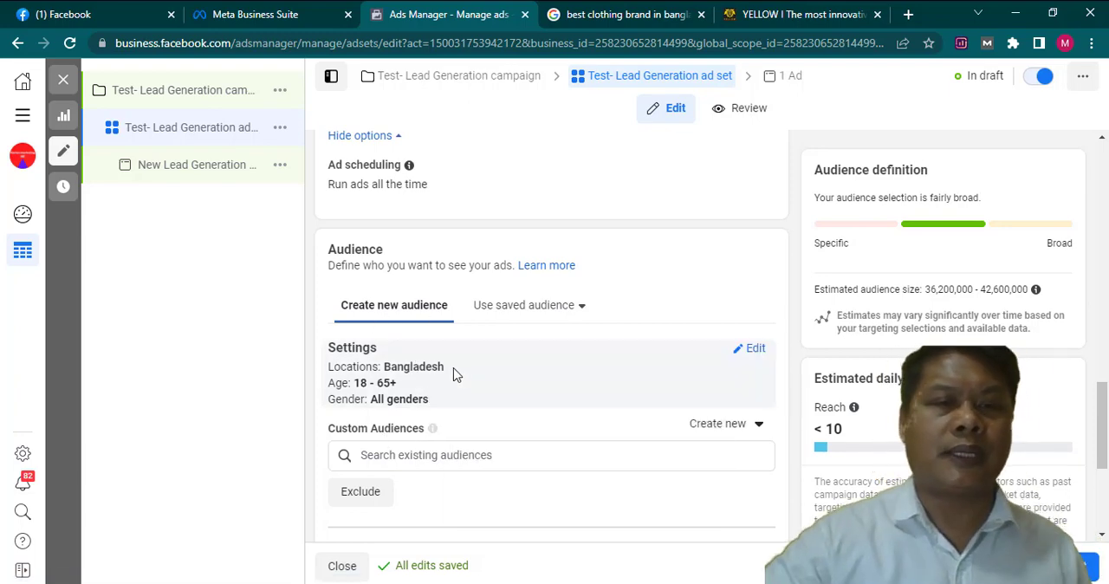
{"action": "scroll", "coordinate": [460, 373], "scroll_direction": "down", "scroll_amount": 1}
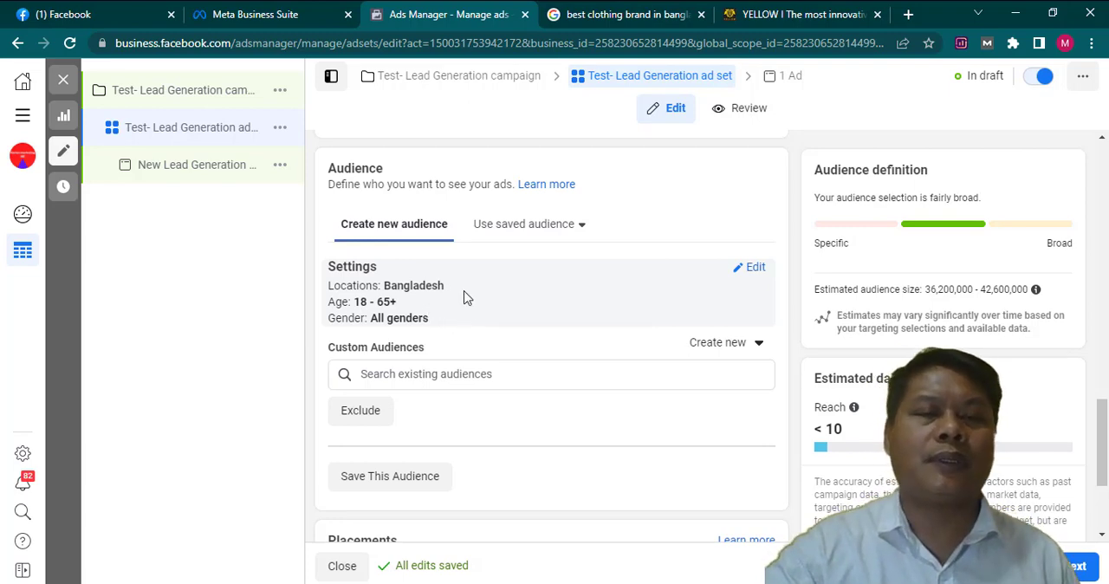
{"action": "scroll", "coordinate": [467, 296], "scroll_direction": "down", "scroll_amount": 1}
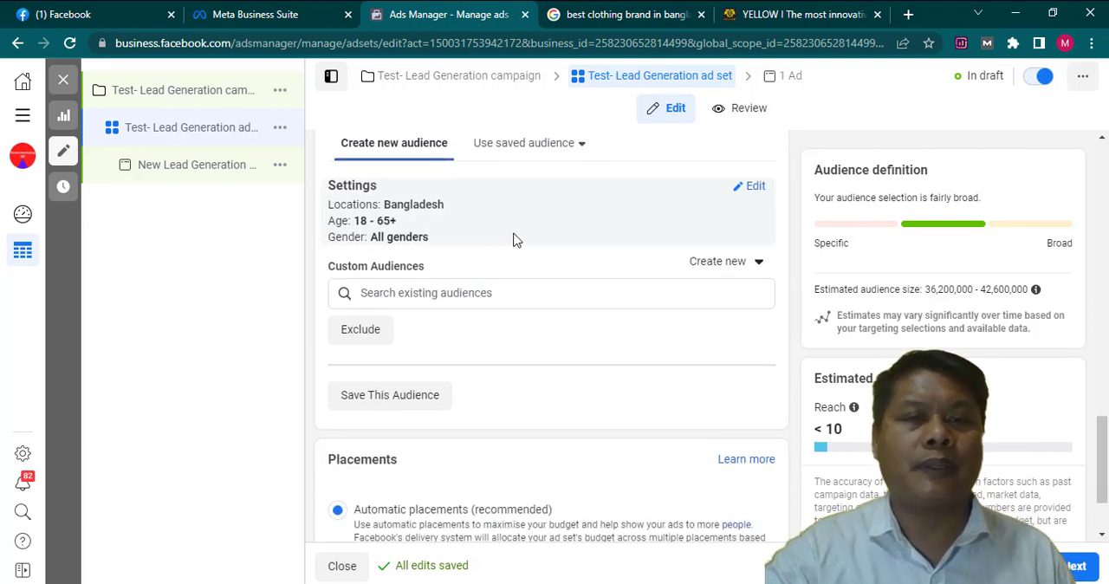
{"action": "scroll", "coordinate": [499, 321], "scroll_direction": "down", "scroll_amount": 1}
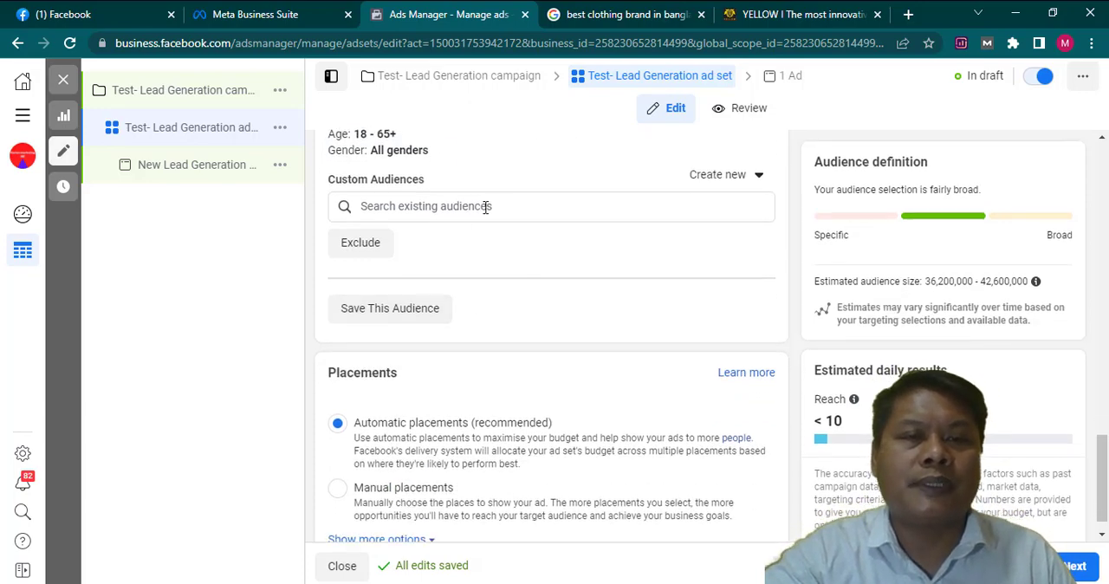
{"action": "scroll", "coordinate": [498, 282], "scroll_direction": "down", "scroll_amount": 1}
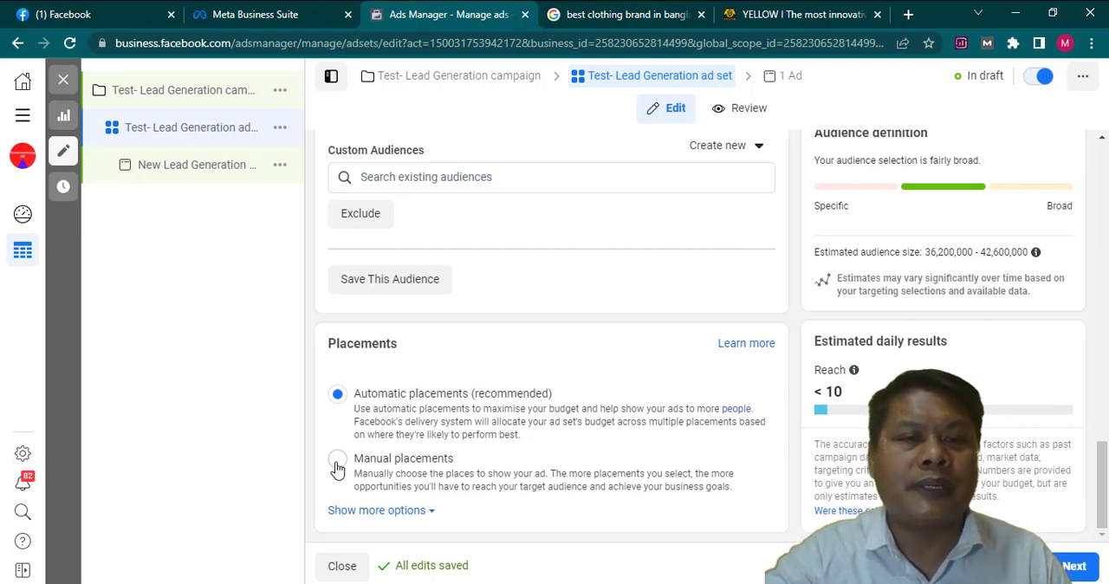
{"action": "left_click", "coordinate": [372, 461]}
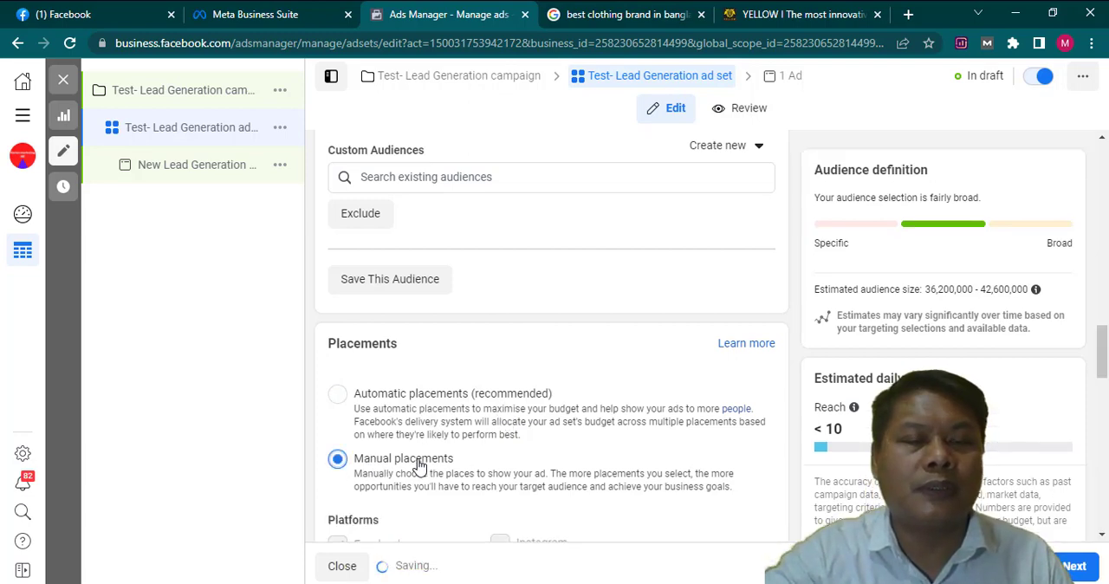
- Examine which platforms and placements are selectable for the ad set under manual placements
{"action": "scroll", "coordinate": [432, 447], "scroll_direction": "down", "scroll_amount": 4}
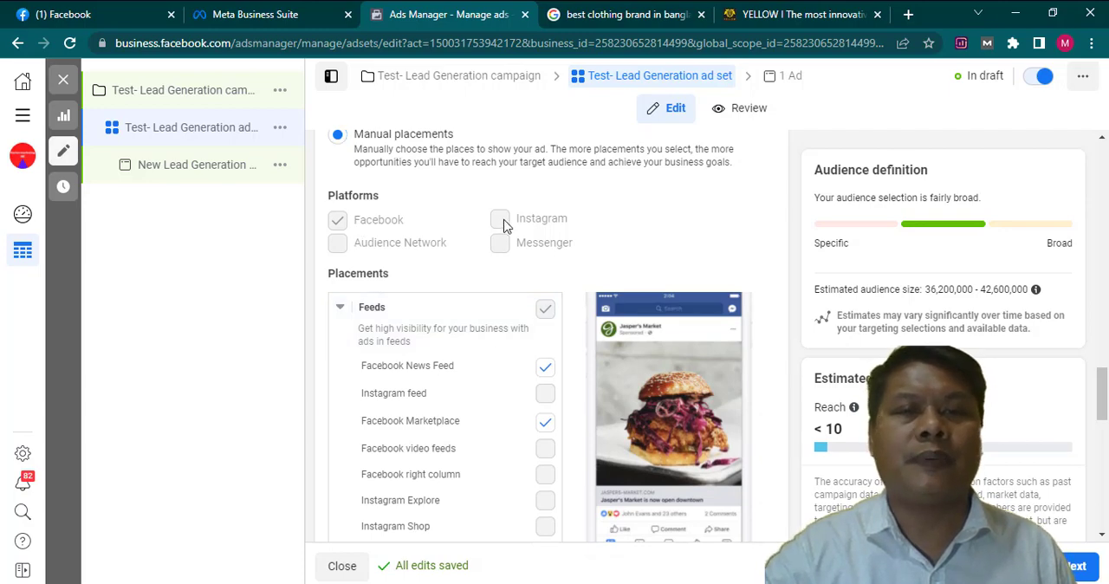
{"action": "scroll", "coordinate": [411, 293], "scroll_direction": "down", "scroll_amount": 1}
{"action": "scroll", "coordinate": [416, 289], "scroll_direction": "up", "scroll_amount": 2}
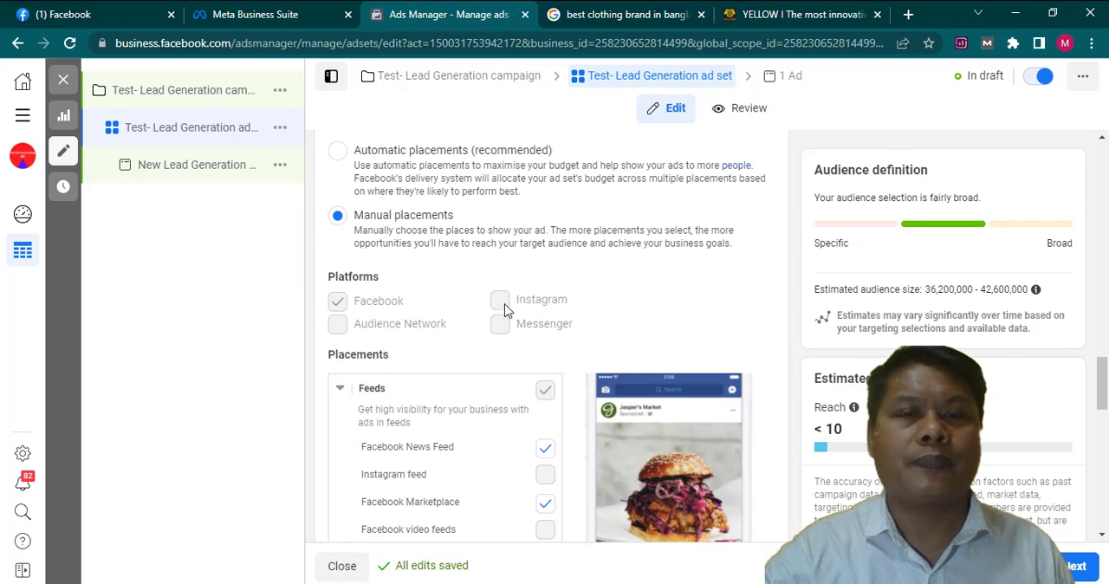
{"action": "scroll", "coordinate": [549, 460], "scroll_direction": "down", "scroll_amount": 4}
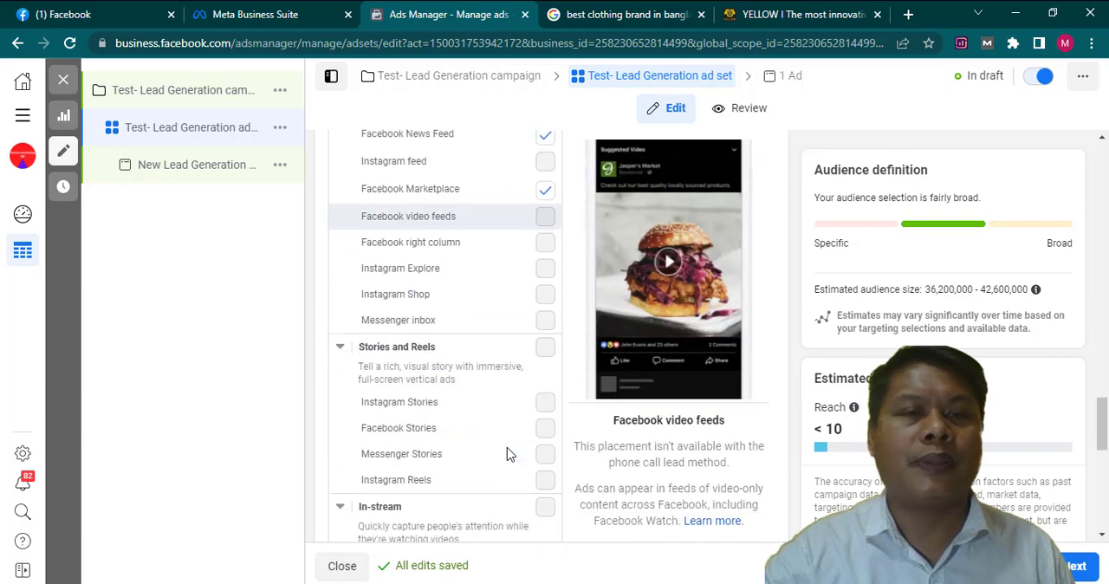
{"action": "scroll", "coordinate": [507, 446], "scroll_direction": "up", "scroll_amount": 7}
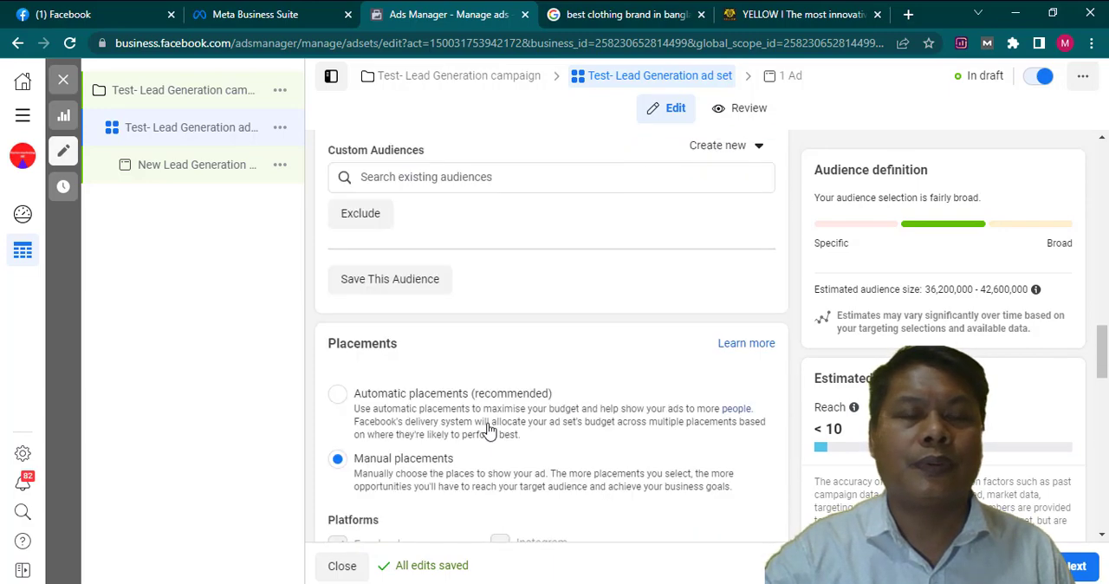
{"action": "scroll", "coordinate": [489, 429], "scroll_direction": "down", "scroll_amount": 3}
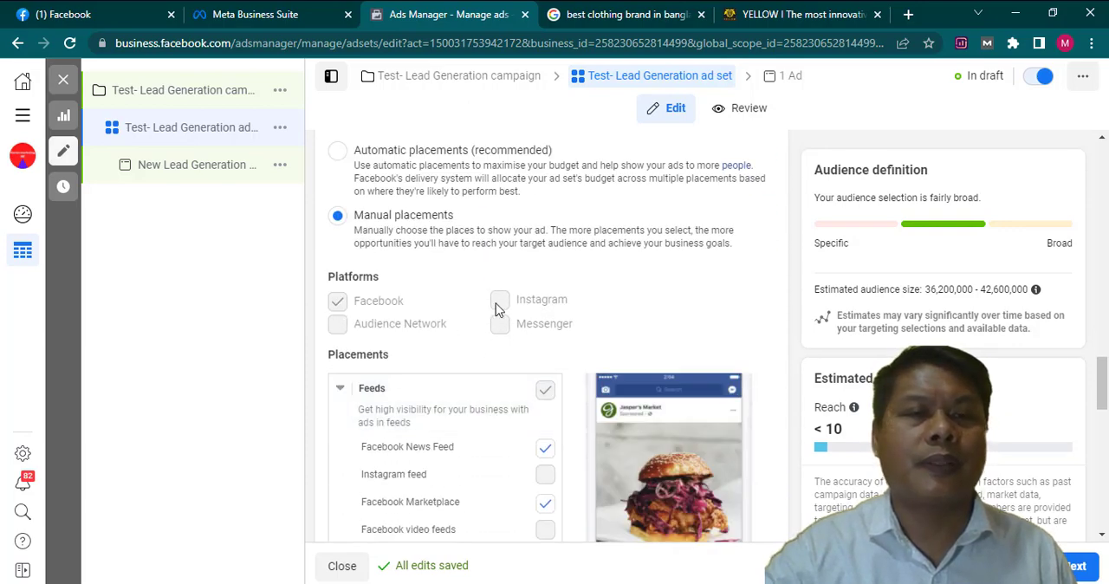
{"action": "scroll", "coordinate": [494, 372], "scroll_direction": "down", "scroll_amount": 3}
{"action": "scroll", "coordinate": [496, 374], "scroll_direction": "down", "scroll_amount": 8}
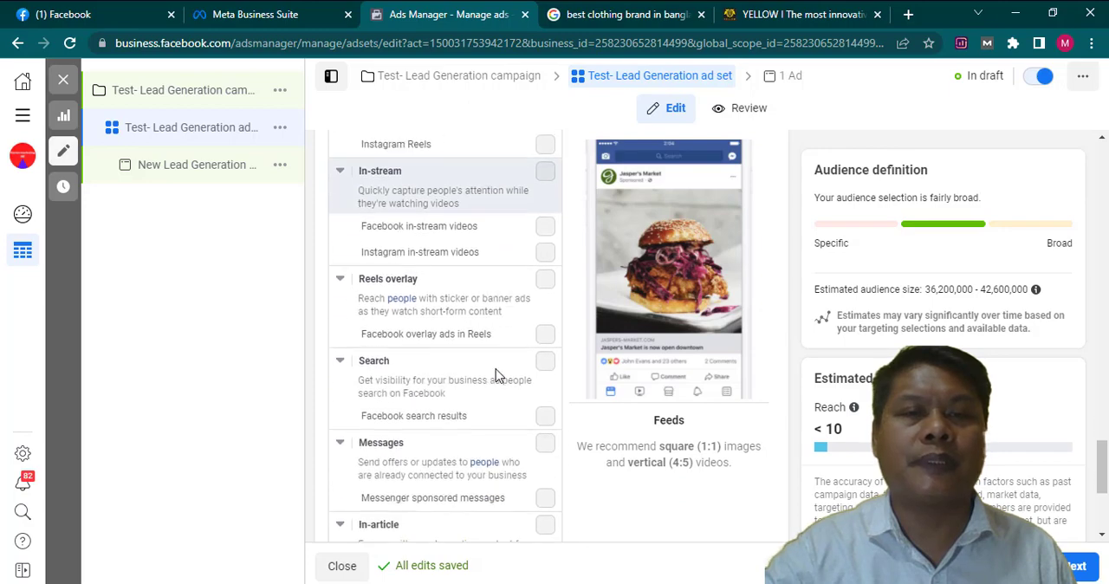
{"action": "scroll", "coordinate": [497, 375], "scroll_direction": "down", "scroll_amount": 1}
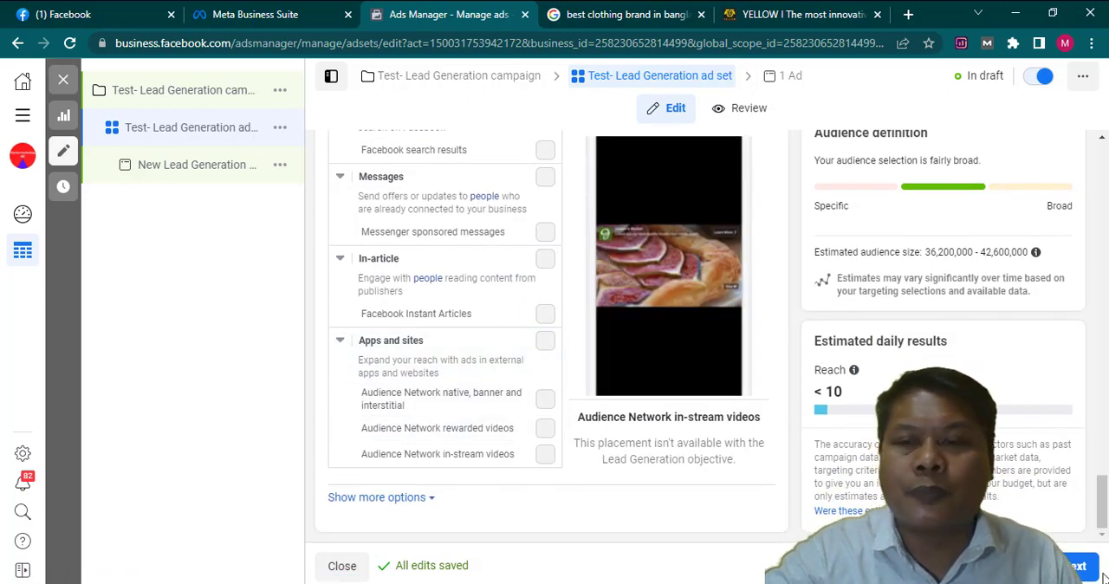
- Proceed to the ad level and rename the ad as "Test- Lead Generation ad"
{"action": "left_click", "coordinate": [1076, 567]}
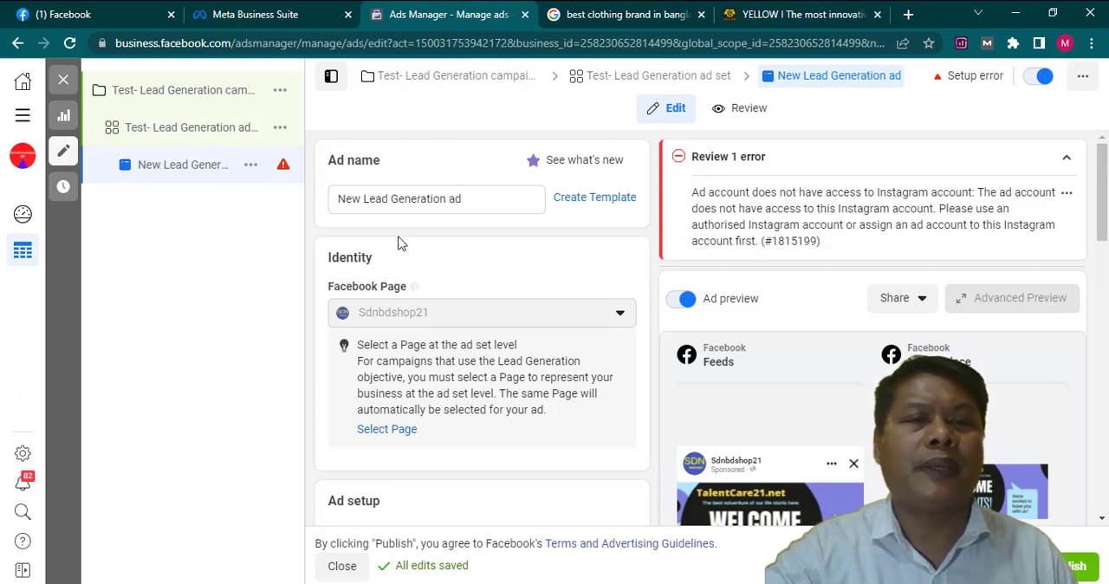
{"action": "left_click", "coordinate": [354, 200]}
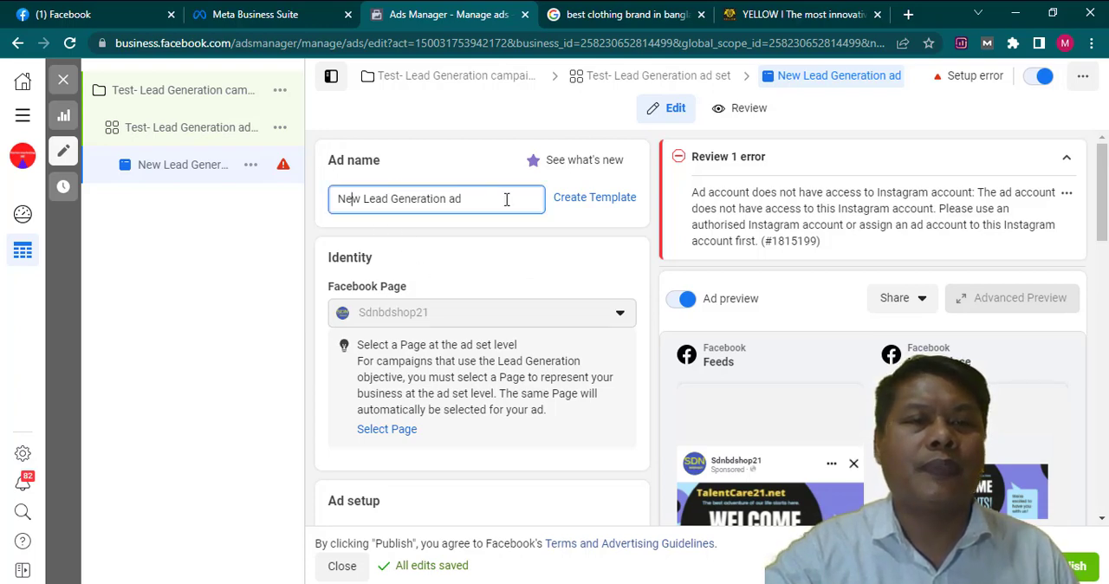
{"action": "key", "text": "Delete"}
{"action": "key", "text": "Delete"}
{"action": "key", "text": "Delete"}
{"action": "key", "text": "Delete"}
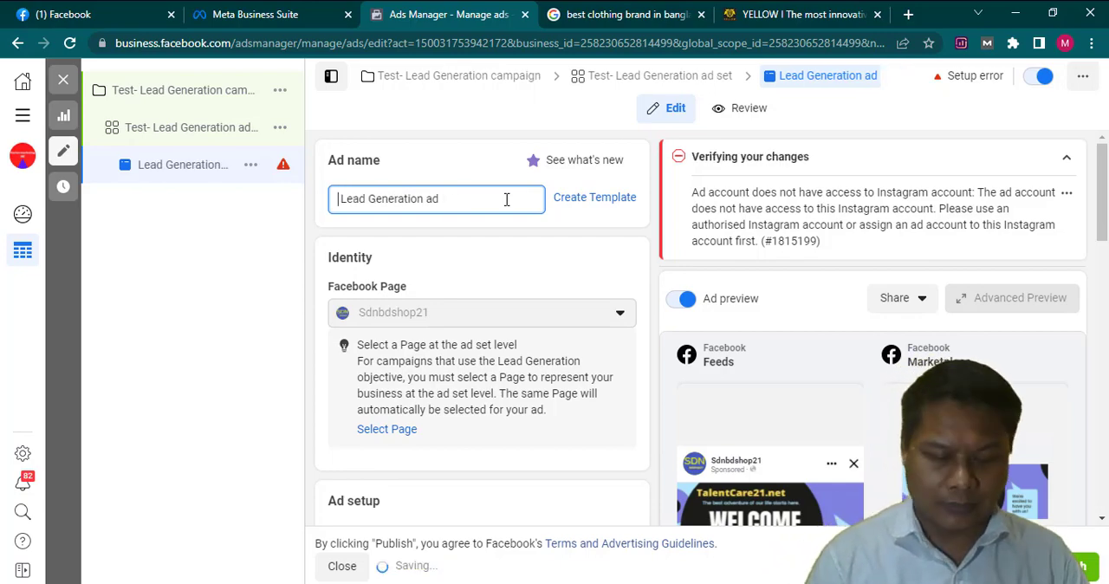
{"action": "type", "text": "Te"}
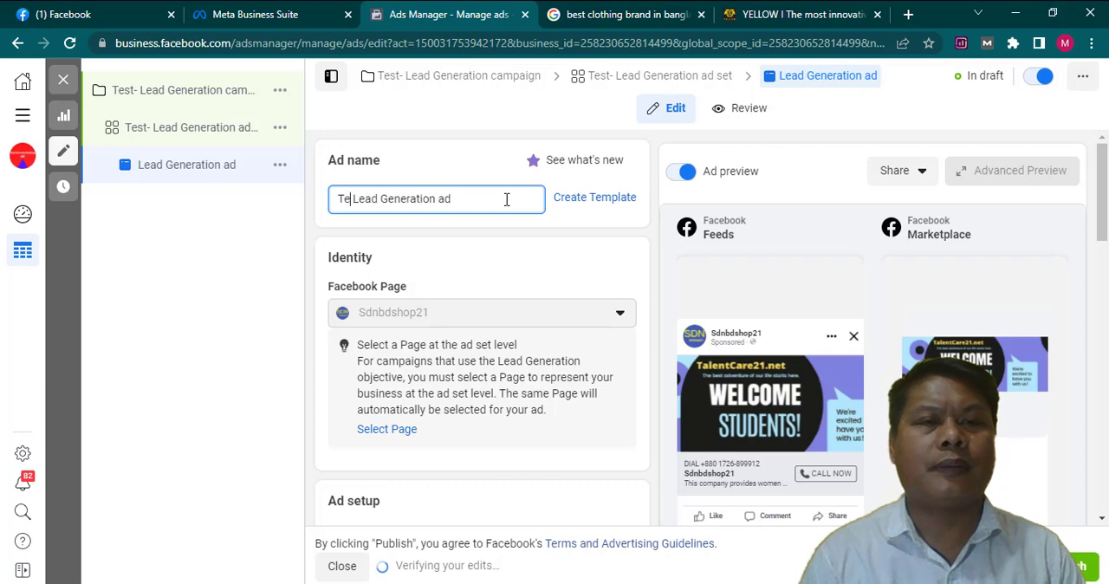
{"action": "type", "text": "st-"}
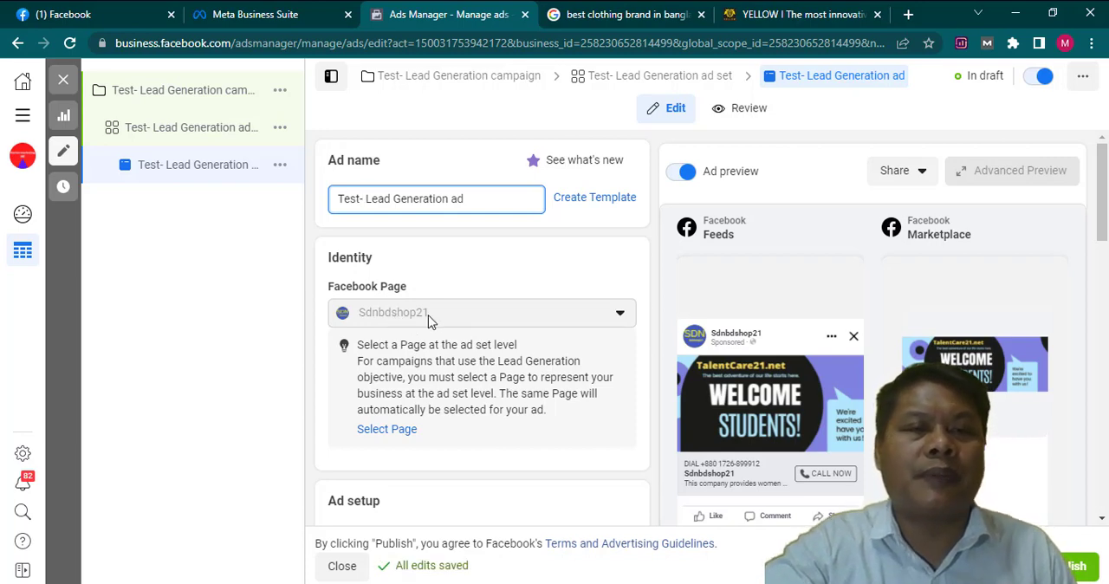
- Start editing the primary text in the ad creative section
{"action": "scroll", "coordinate": [486, 396], "scroll_direction": "down", "scroll_amount": 3}
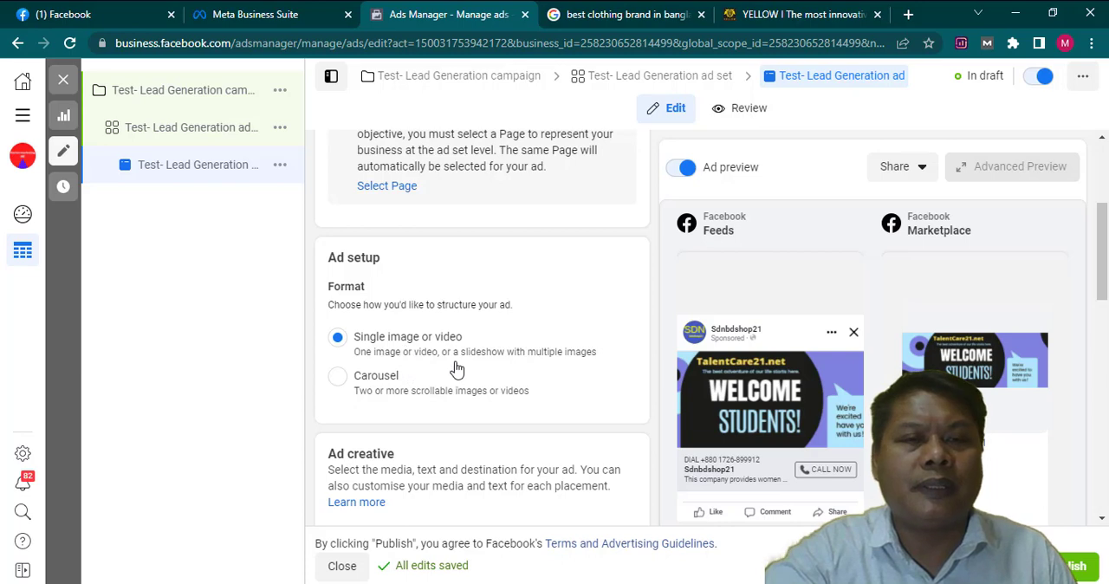
{"action": "scroll", "coordinate": [456, 366], "scroll_direction": "down", "scroll_amount": 1}
{"action": "scroll", "coordinate": [469, 366], "scroll_direction": "down", "scroll_amount": 1}
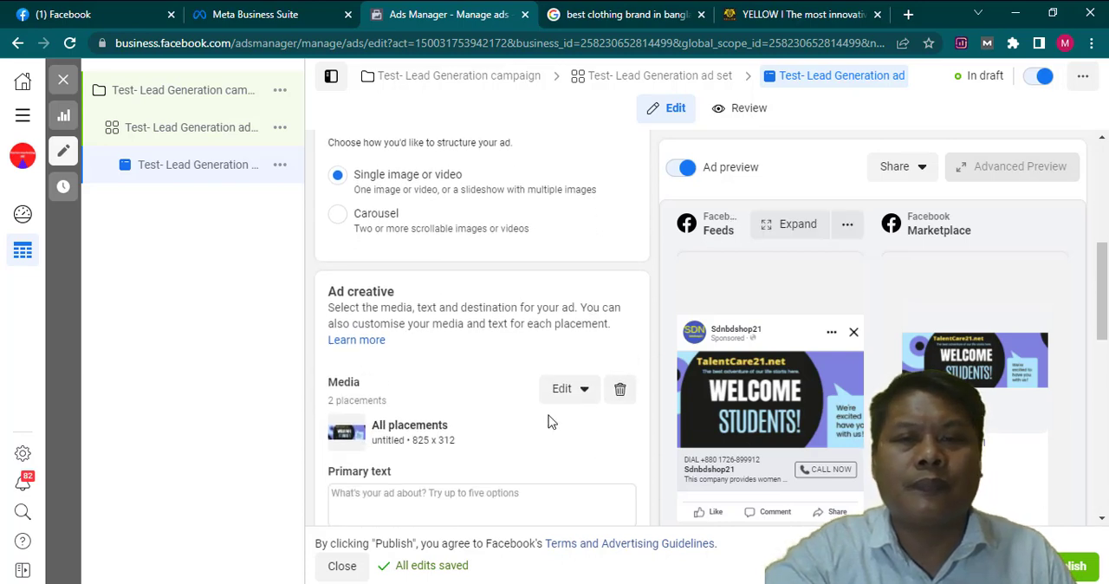
{"action": "scroll", "coordinate": [467, 381], "scroll_direction": "down", "scroll_amount": 1}
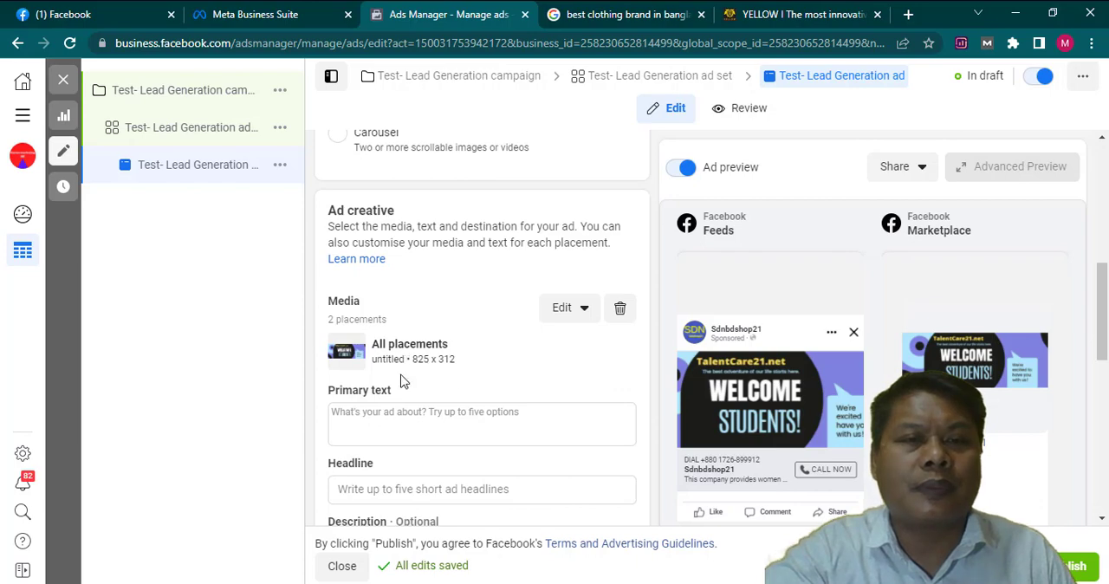
{"action": "scroll", "coordinate": [402, 380], "scroll_direction": "down", "scroll_amount": 1}
{"action": "left_click", "coordinate": [401, 338]}
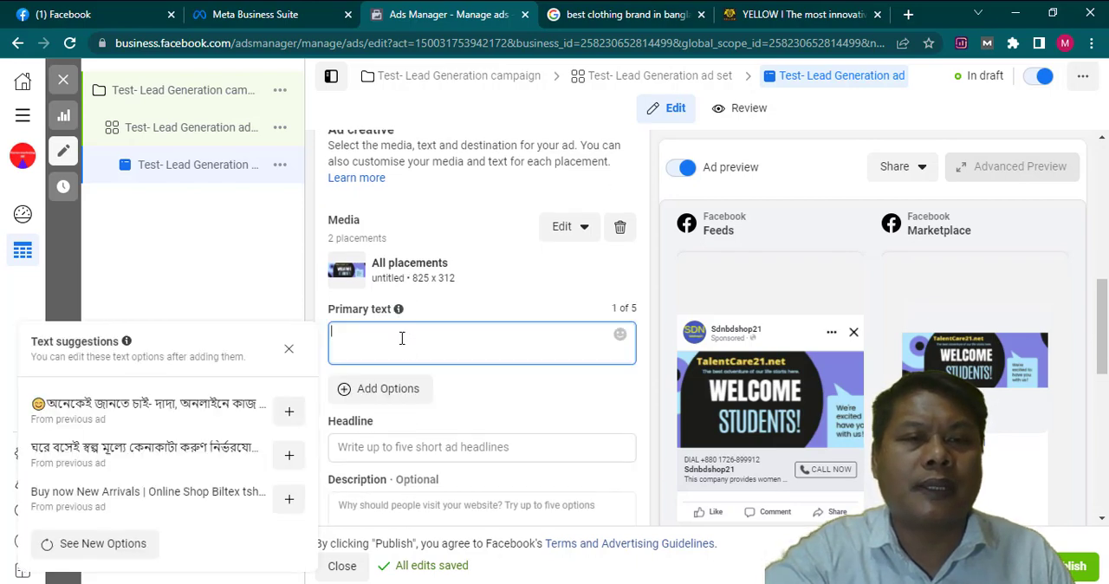
{"action": "type", "text": "https://www.yellowclothing.net/"}
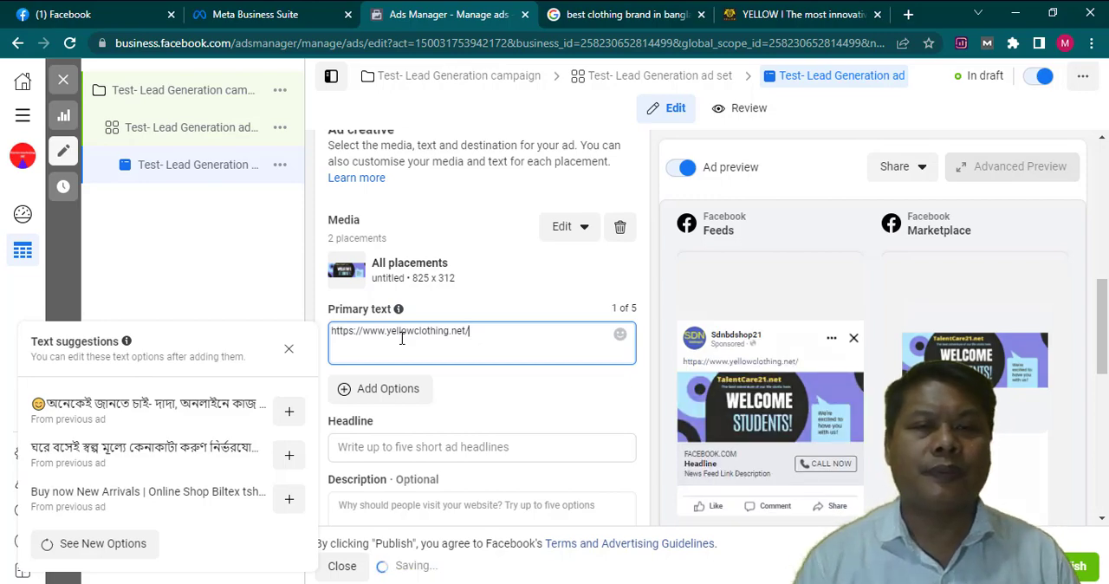
{"action": "key", "text": "BackSpace"}
{"action": "key", "text": "BackSpace"}
{"action": "key", "text": "BackSpace"}
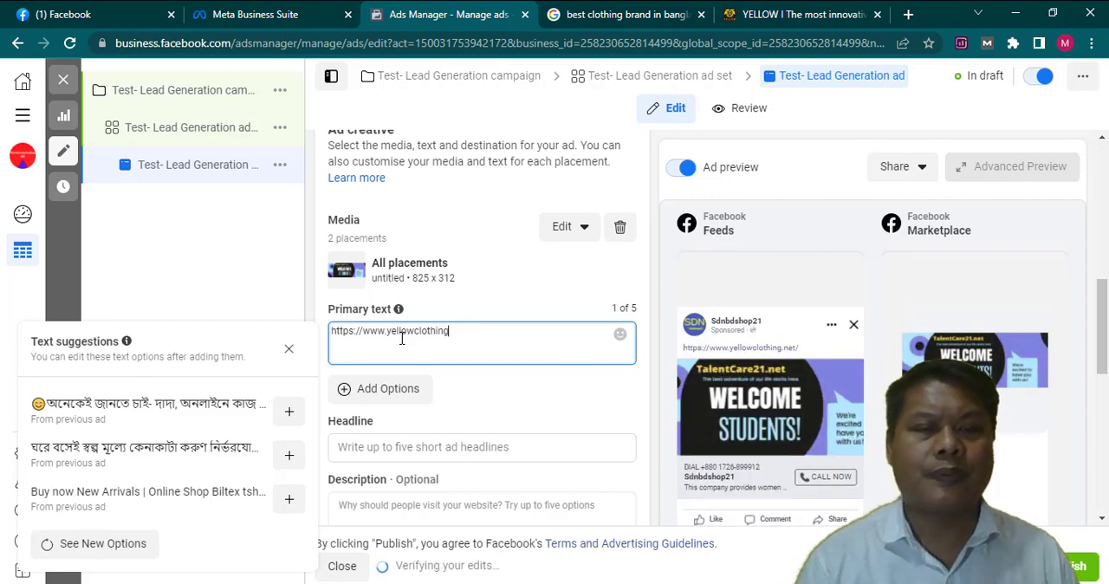
{"action": "key", "text": "BackSpace"}
{"action": "key", "text": "BackSpace"}
{"action": "key", "text": "BackSpace"}
{"action": "key", "text": "BackSpace"}
{"action": "key", "text": "BackSpace"}
{"action": "key", "text": "BackSpace"}
{"action": "key", "text": "BackSpace"}
{"action": "key", "text": "BackSpace"}
{"action": "key", "text": "BackSpace"}
{"action": "key", "text": "BackSpace"}
{"action": "key", "text": "BackSpace"}
{"action": "key", "text": "BackSpace"}
{"action": "key", "text": "BackSpace"}
{"action": "key", "text": "BackSpace"}
{"action": "key", "text": "BackSpace"}
{"action": "key", "text": "BackSpace"}
{"action": "key", "text": "BackSpace"}
{"action": "key", "text": "BackSpace"}
{"action": "key", "text": "BackSpace"}
{"action": "key", "text": "BackSpace"}
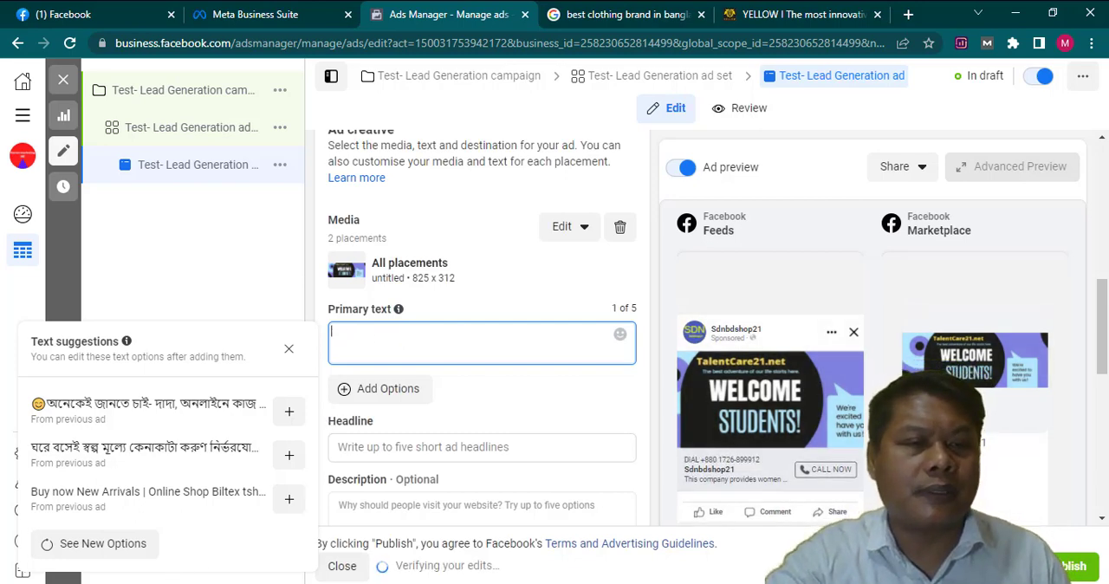
- Switch to the Personal image folder in File Explorer and copy the file name "Ac Cotton Shalwar Kameez sdn 600.1"
{"action": "mouse_move", "coordinate": [139, 583]}
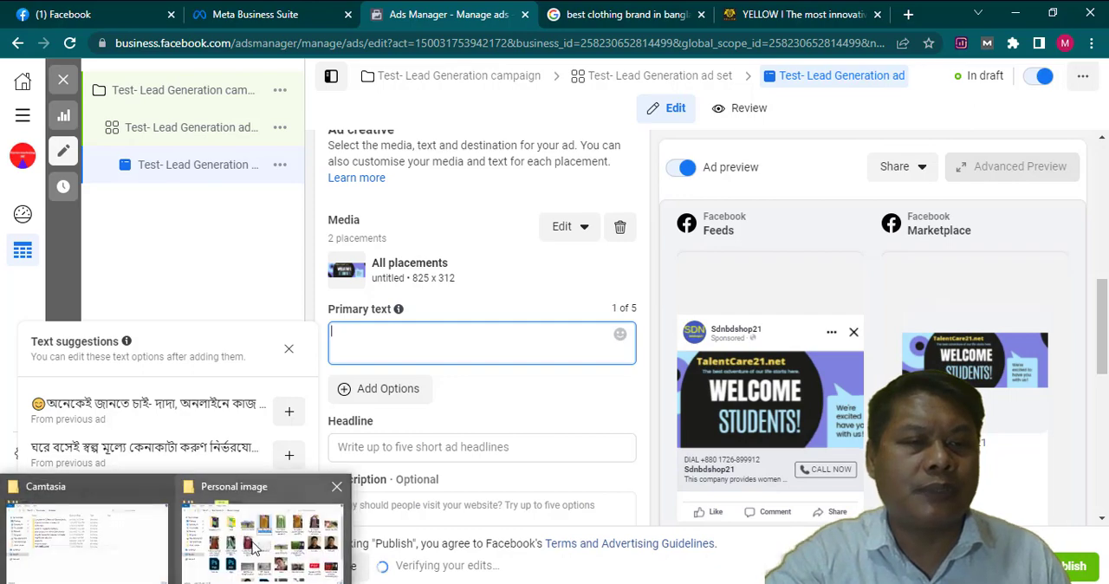
{"action": "left_click", "coordinate": [260, 536]}
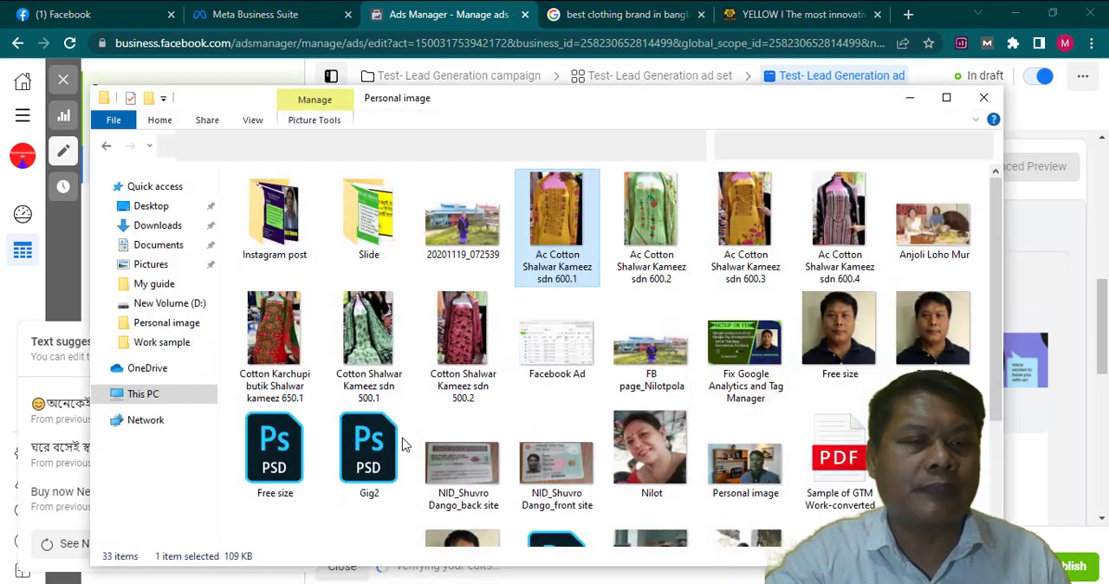
{"action": "right_click", "coordinate": [561, 276]}
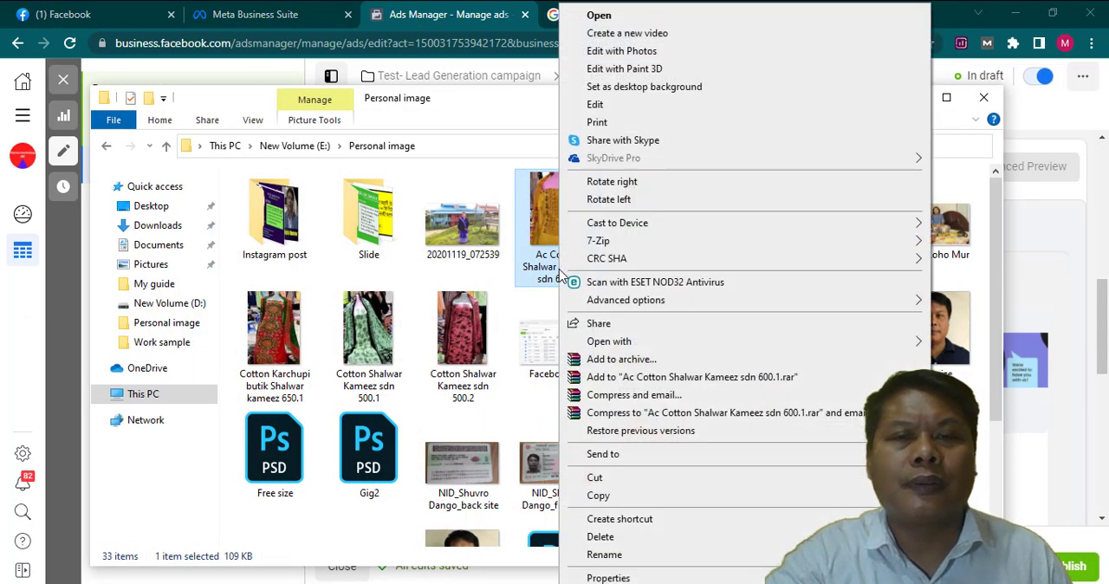
{"action": "left_click", "coordinate": [612, 555]}
{"action": "key", "text": "ctrl+c"}
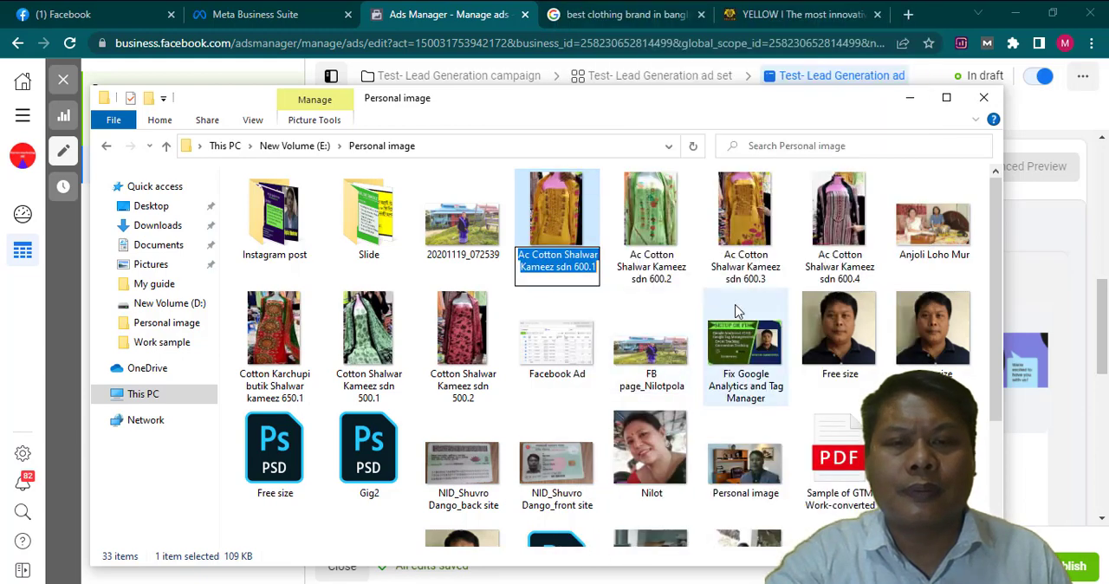
{"action": "left_click", "coordinate": [912, 104]}
- Fill the ad's primary text with "Ac Cotton Shalwar Kameez sdn 600.1. Ac Cotton Shalwar Kameez sdn 600.1"
{"action": "left_click", "coordinate": [476, 336]}
{"action": "key", "text": "ctrl+v"}
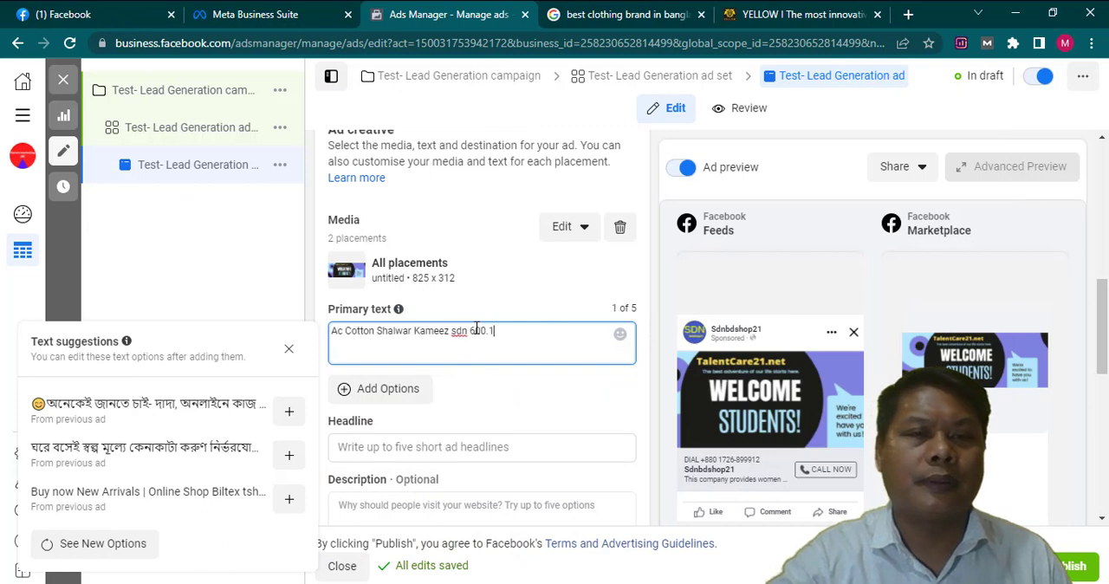
{"action": "type", "text": "."}
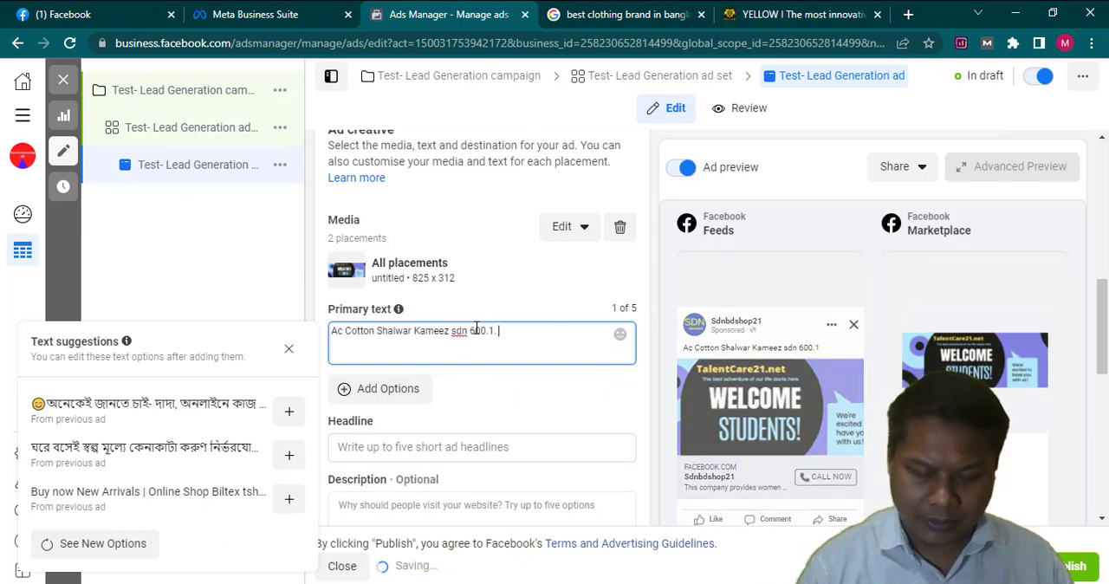
{"action": "key", "text": "ctrl+v"}
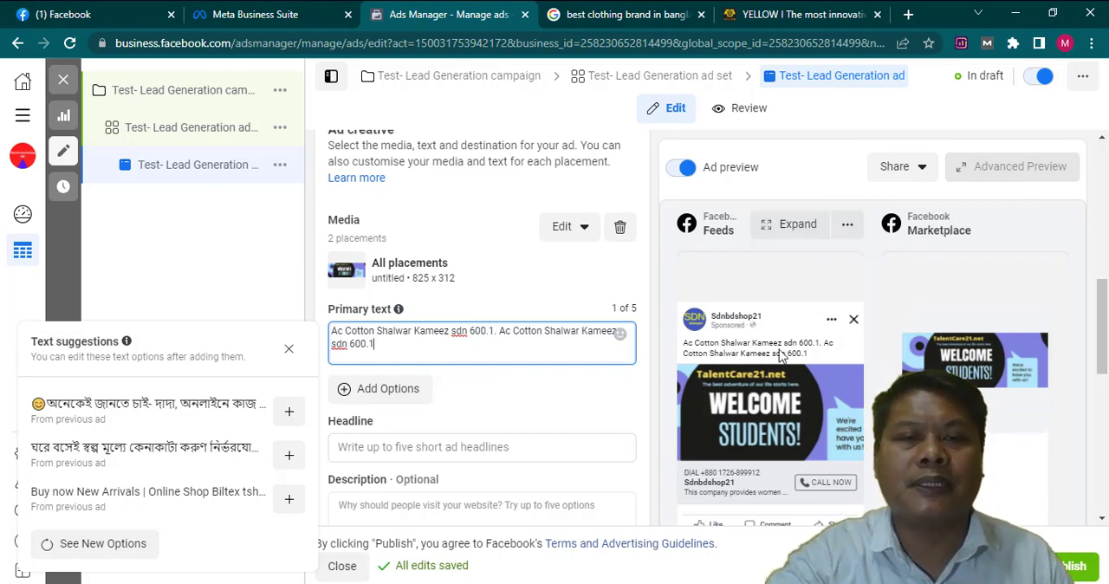
{"action": "scroll", "coordinate": [429, 419], "scroll_direction": "down", "scroll_amount": 1}
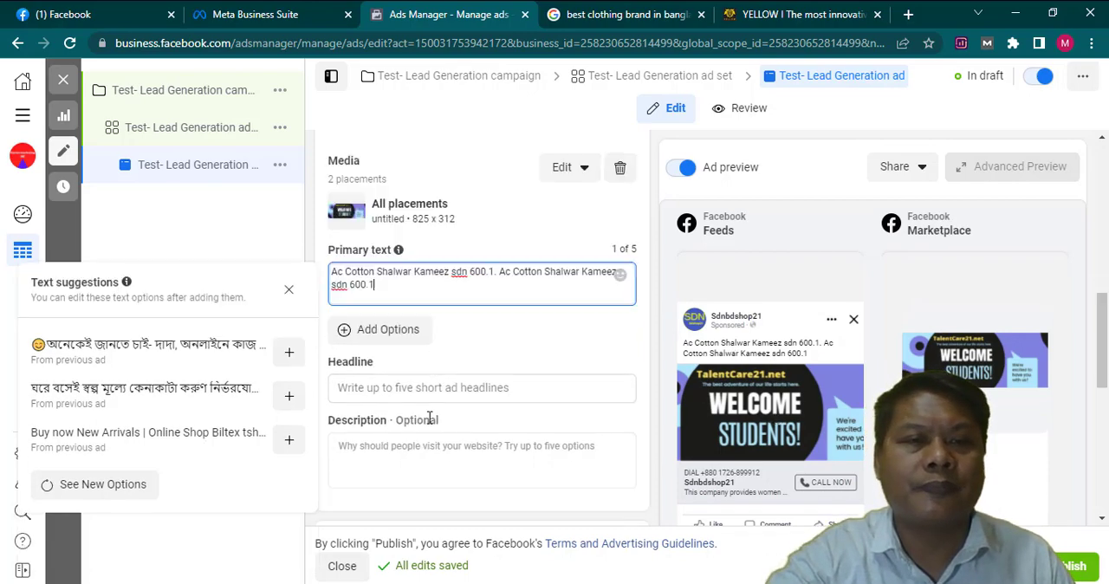
- Set the ad's headline to "Ac Cotton Shalwar Kameez sdn 600.1" and fill the description with that product name three times
{"action": "left_click", "coordinate": [415, 368]}
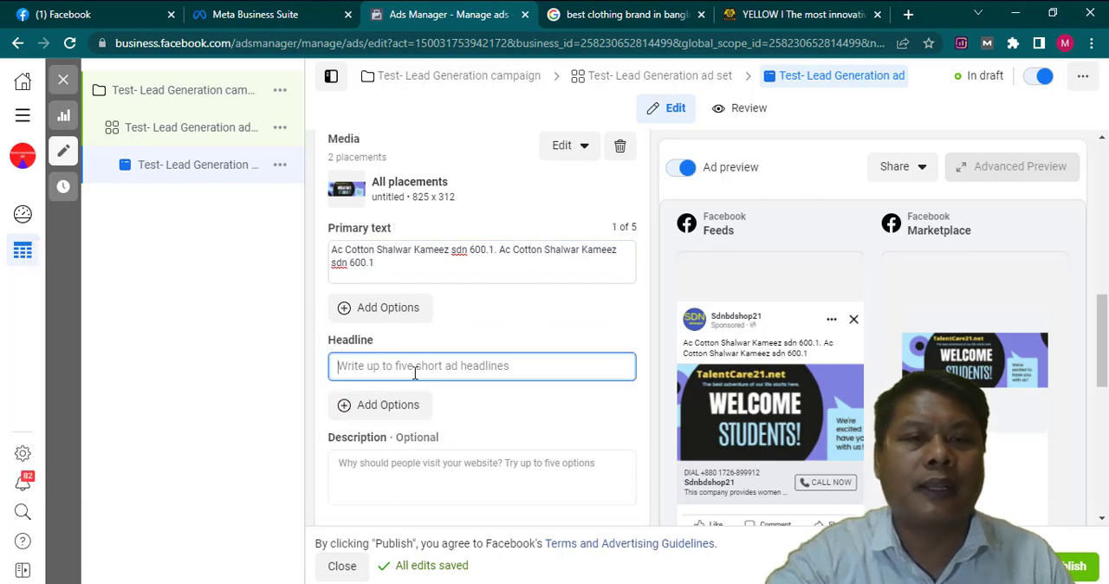
{"action": "key", "text": "ctrl+v"}
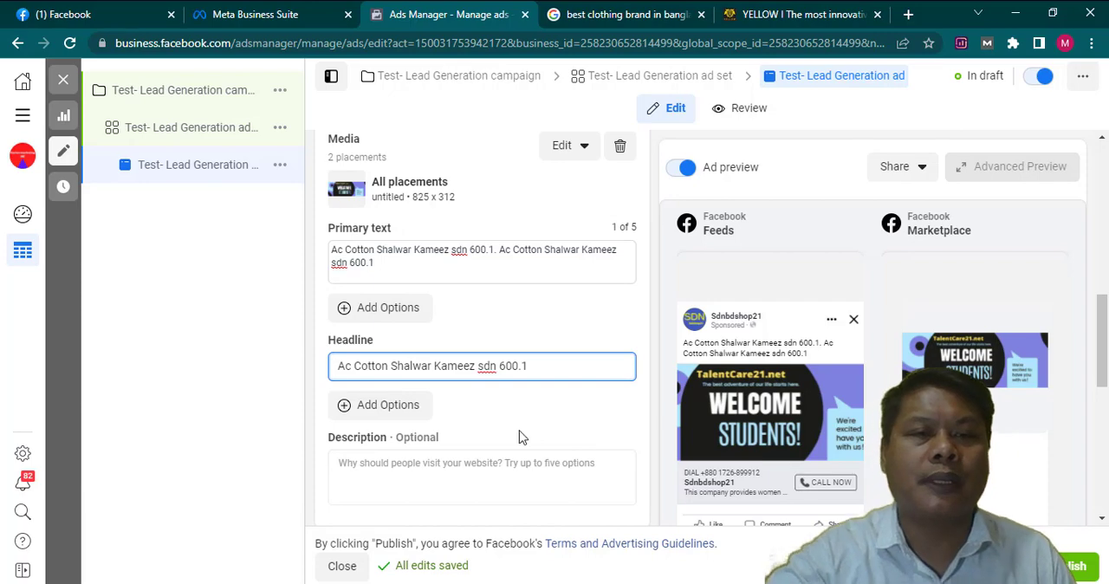
{"action": "scroll", "coordinate": [520, 438], "scroll_direction": "down", "scroll_amount": 1}
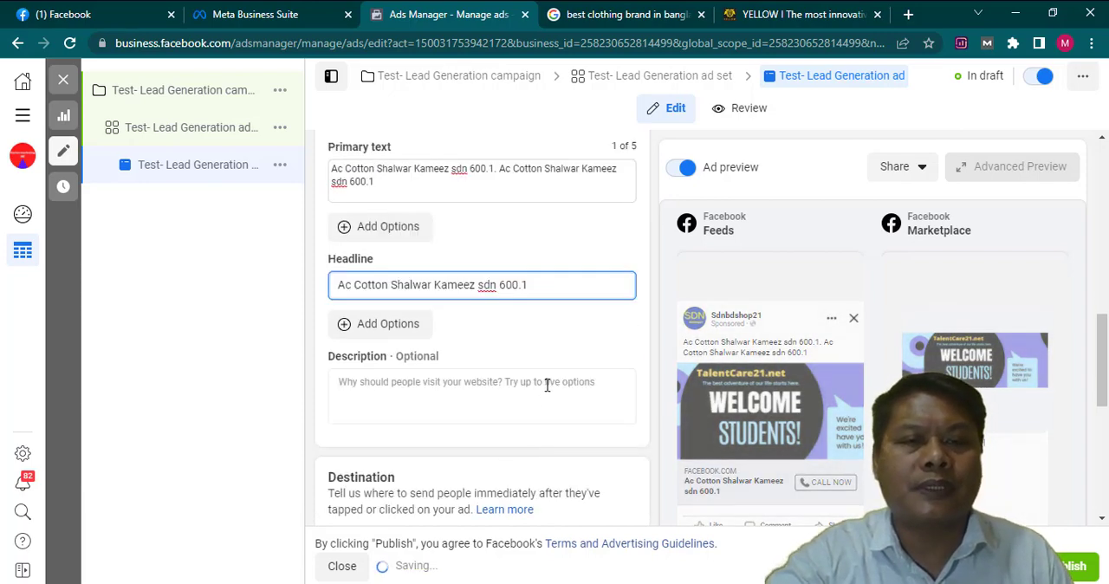
{"action": "left_click", "coordinate": [483, 386]}
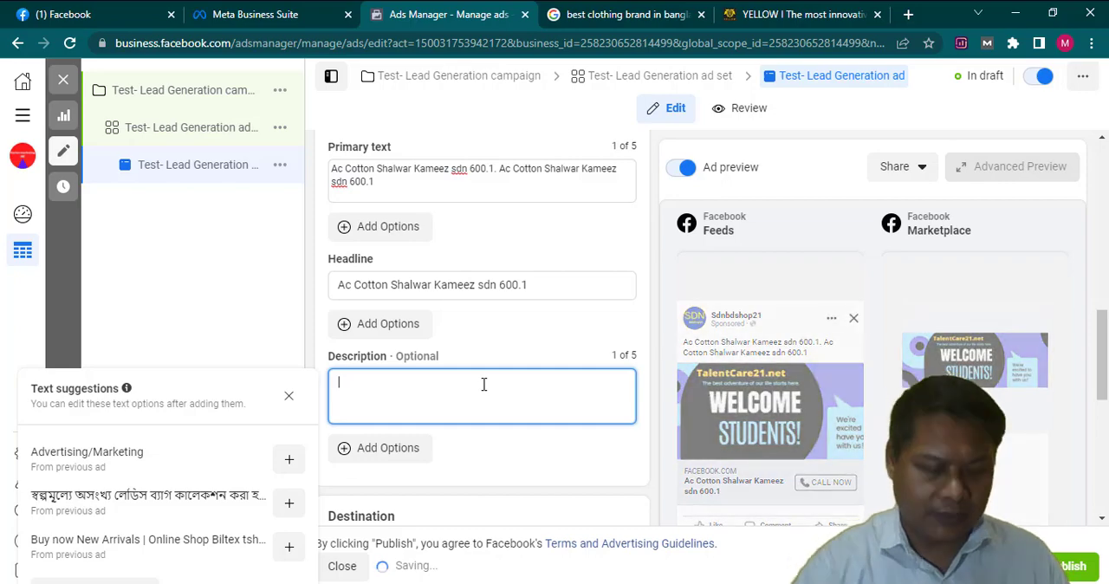
{"action": "key", "text": "ctrl+v"}
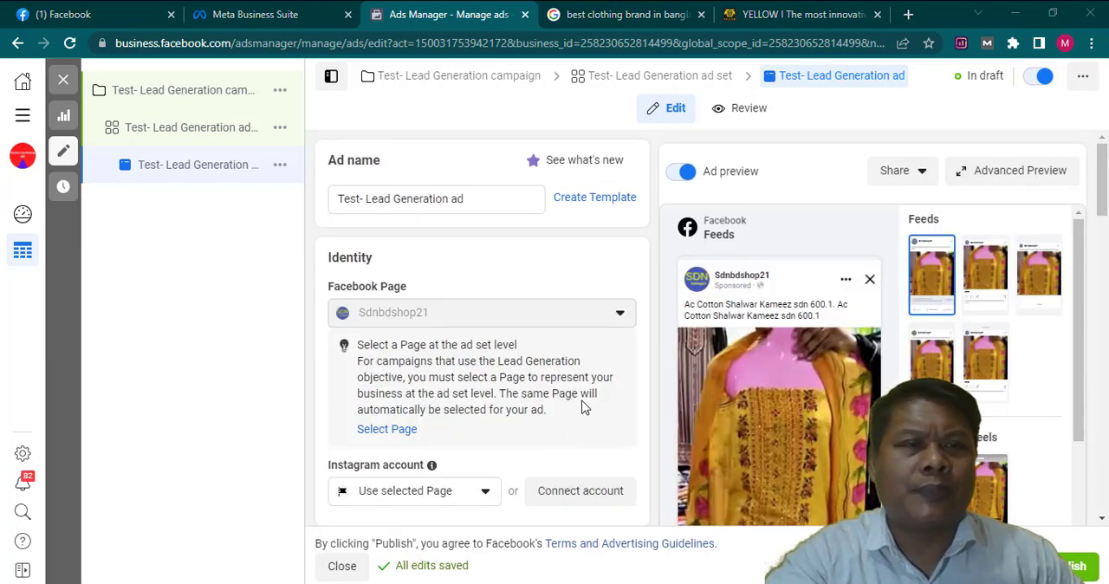
- Review the ad's identity, format, media placements, primary text, headline and description
{"action": "scroll", "coordinate": [537, 429], "scroll_direction": "down", "scroll_amount": 2}
{"action": "scroll", "coordinate": [545, 453], "scroll_direction": "up", "scroll_amount": 2}
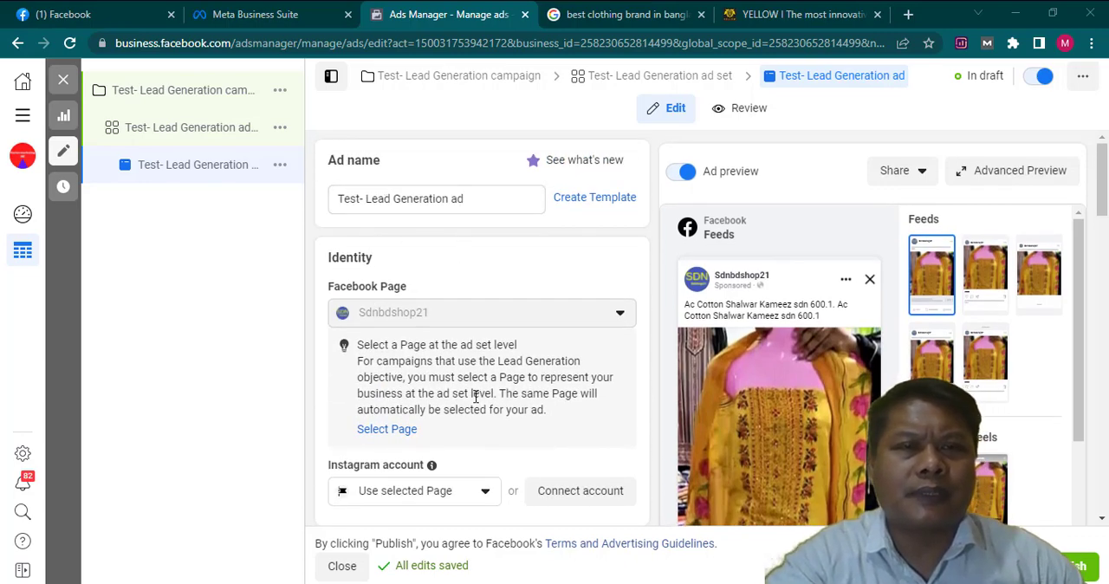
{"action": "scroll", "coordinate": [448, 397], "scroll_direction": "down", "scroll_amount": 1}
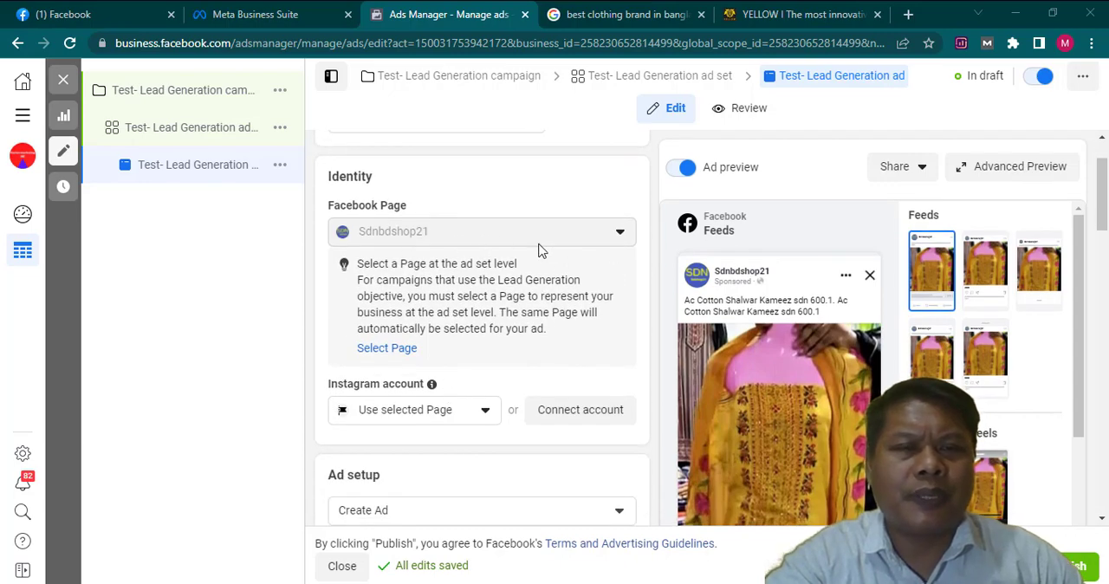
{"action": "scroll", "coordinate": [559, 390], "scroll_direction": "down", "scroll_amount": 3}
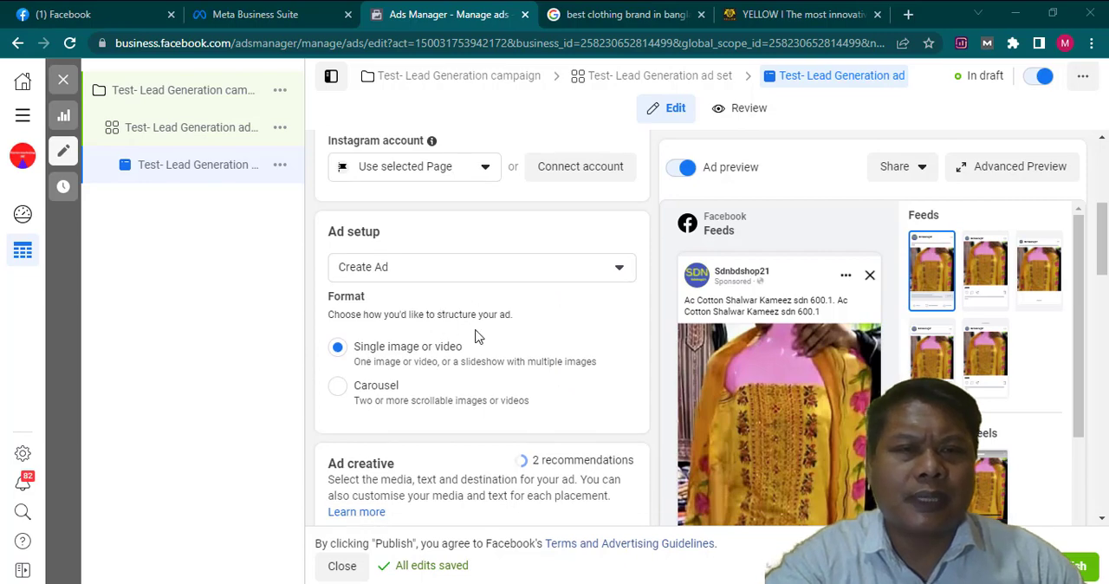
{"action": "scroll", "coordinate": [479, 367], "scroll_direction": "down", "scroll_amount": 3}
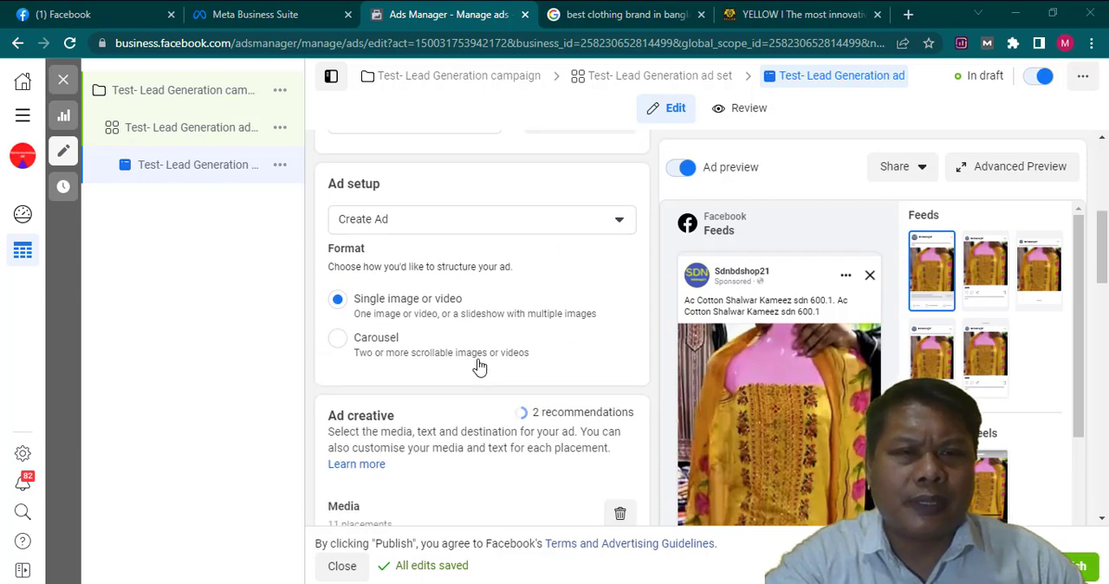
{"action": "scroll", "coordinate": [508, 389], "scroll_direction": "down", "scroll_amount": 1}
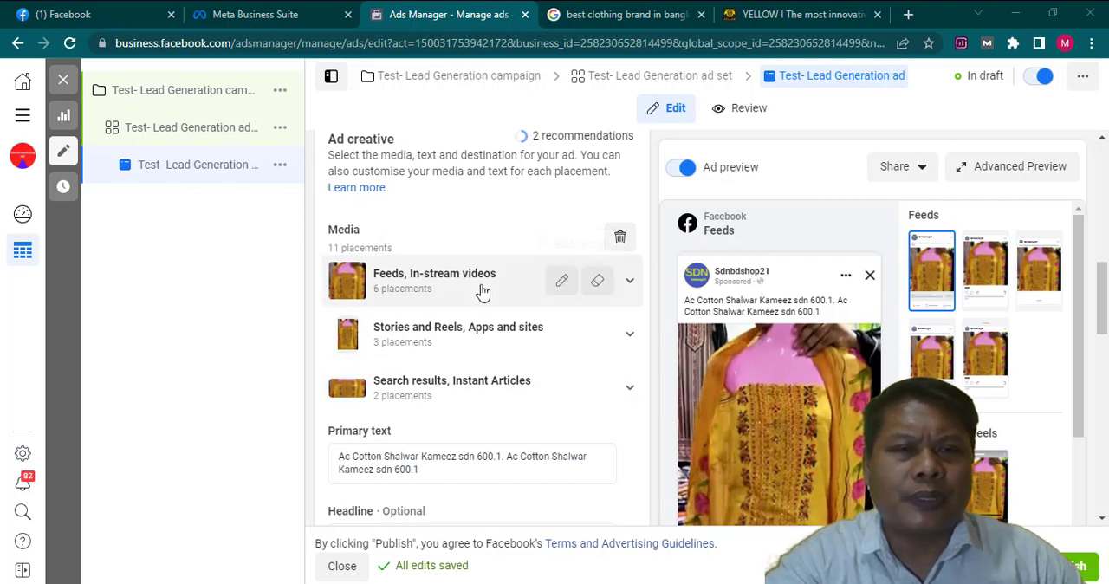
{"action": "scroll", "coordinate": [512, 294], "scroll_direction": "down", "scroll_amount": 1}
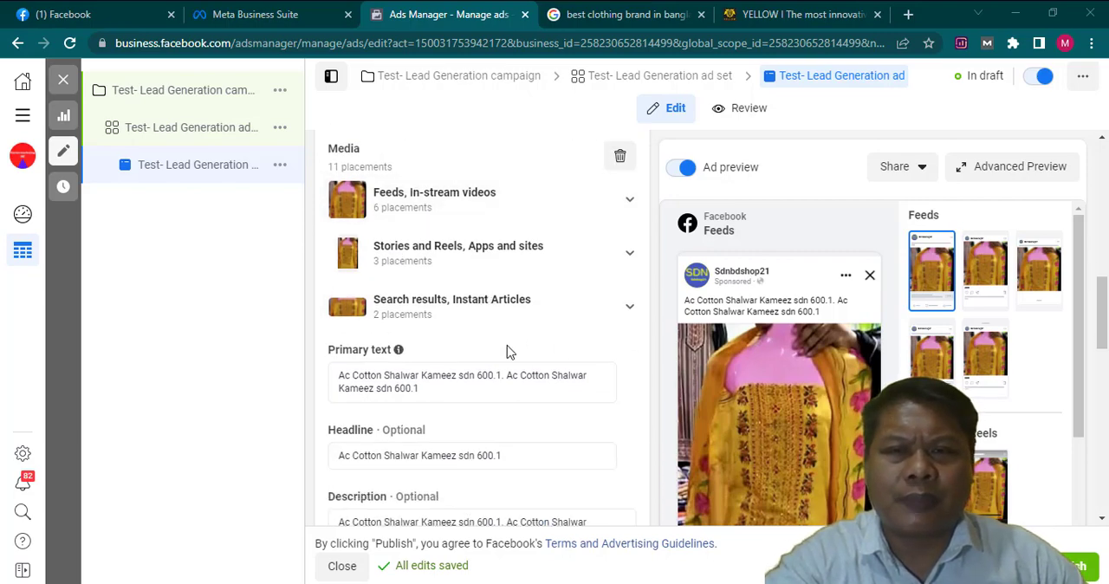
{"action": "scroll", "coordinate": [510, 352], "scroll_direction": "down", "scroll_amount": 1}
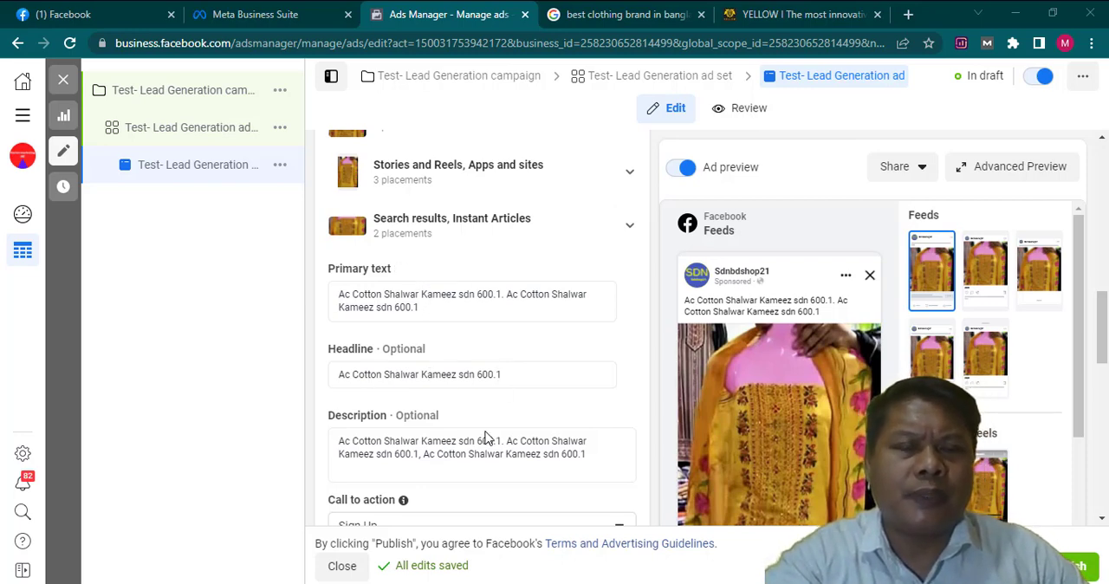
- Choose Sign Up as the ad's call to action
{"action": "scroll", "coordinate": [437, 295], "scroll_direction": "down", "scroll_amount": 2}
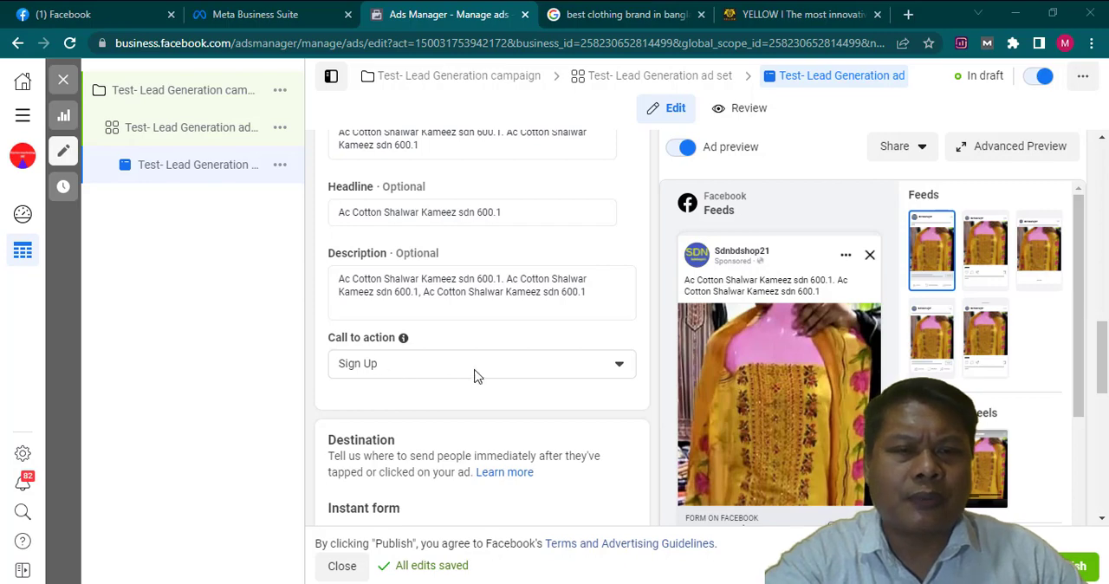
{"action": "left_click", "coordinate": [618, 369]}
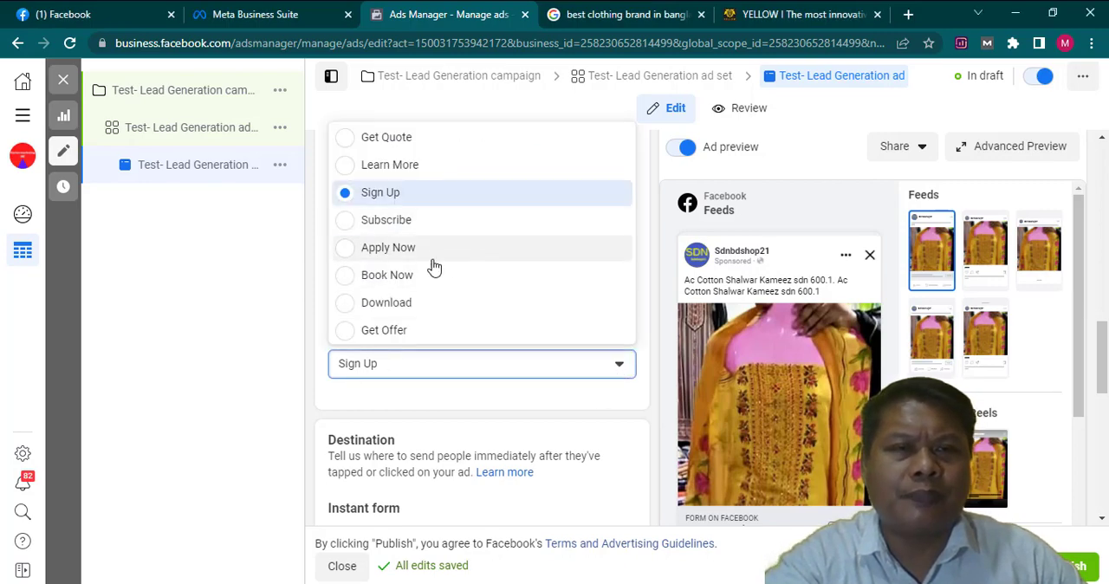
{"action": "left_click", "coordinate": [411, 201]}
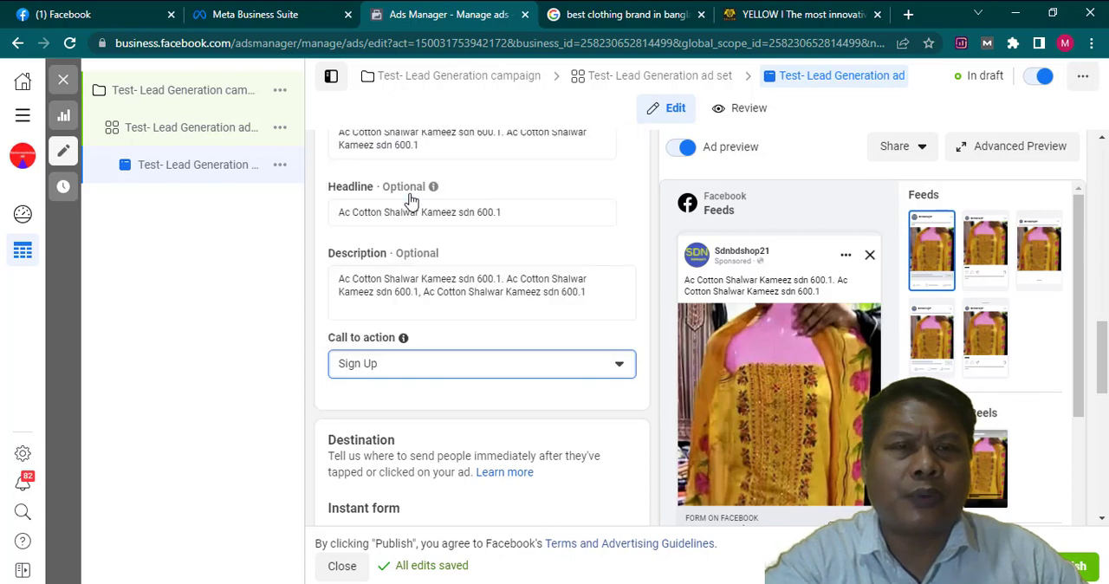
- Examine the ad's destination, selected instant form, tracking settings, form preview and feed preview
{"action": "scroll", "coordinate": [450, 399], "scroll_direction": "down", "scroll_amount": 1}
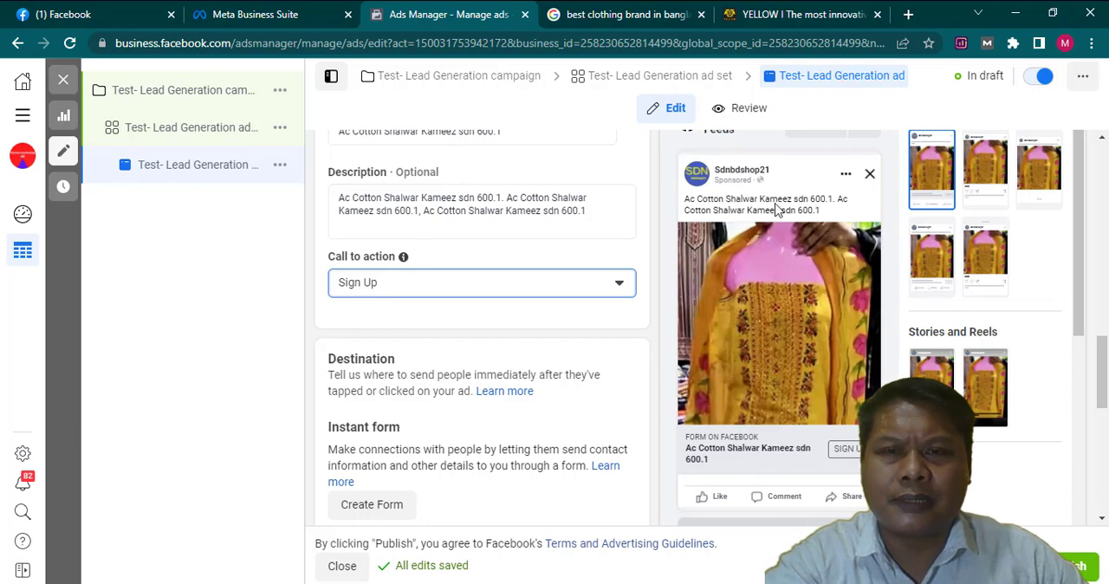
{"action": "scroll", "coordinate": [446, 381], "scroll_direction": "down", "scroll_amount": 1}
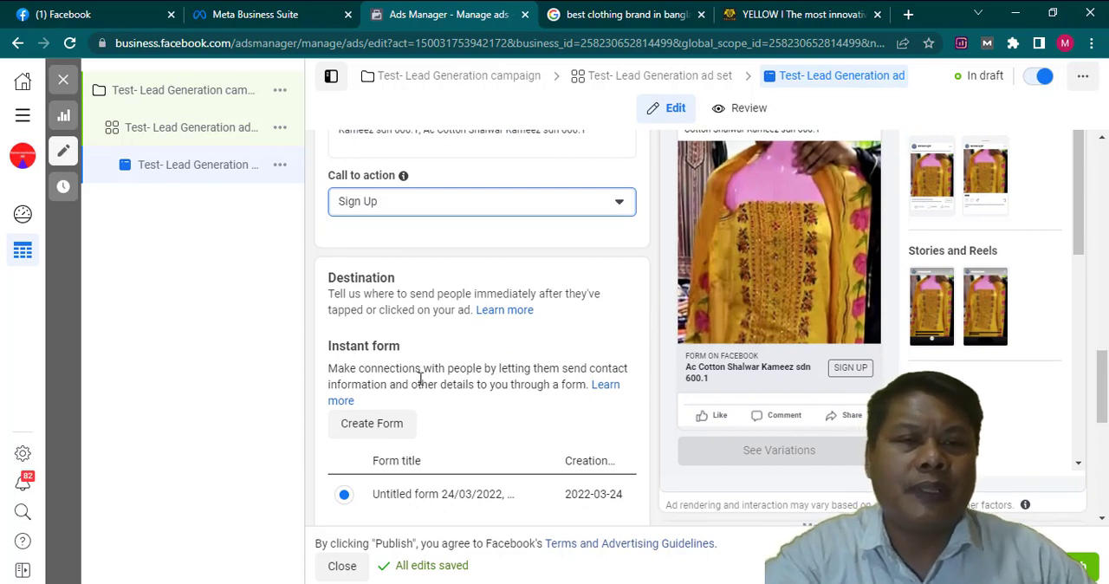
{"action": "scroll", "coordinate": [408, 372], "scroll_direction": "down", "scroll_amount": 1}
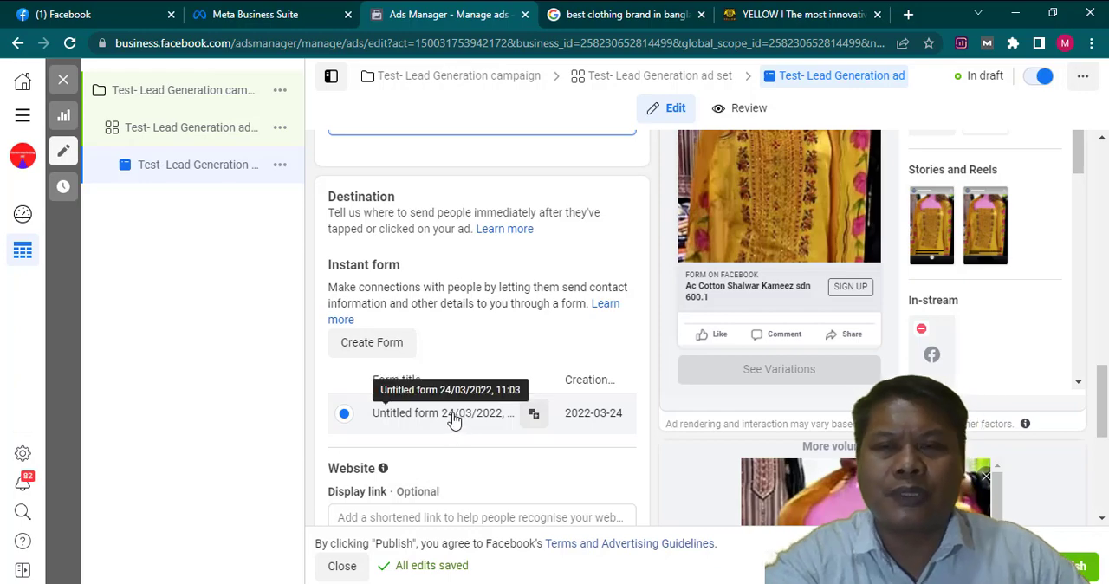
{"action": "scroll", "coordinate": [485, 463], "scroll_direction": "down", "scroll_amount": 2}
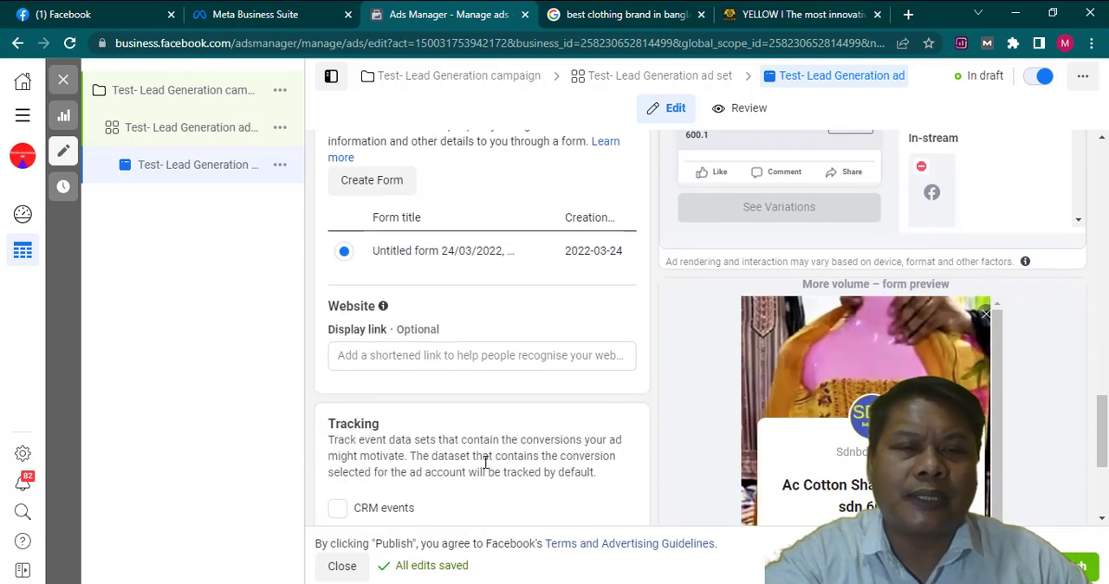
{"action": "scroll", "coordinate": [485, 463], "scroll_direction": "down", "scroll_amount": 1}
{"action": "scroll", "coordinate": [485, 463], "scroll_direction": "down", "scroll_amount": 2}
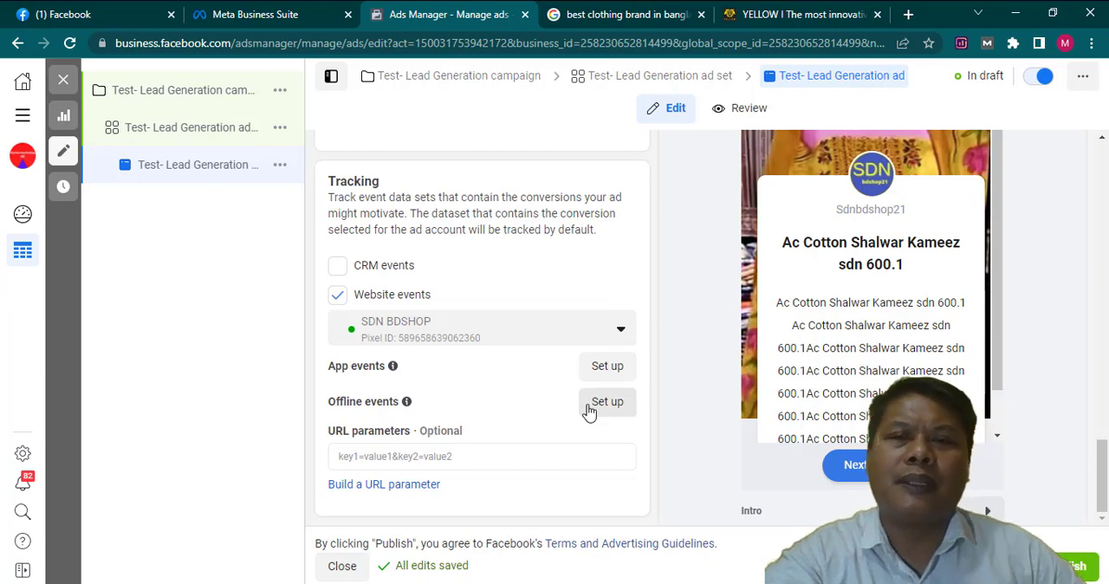
{"action": "scroll", "coordinate": [872, 368], "scroll_direction": "up", "scroll_amount": 2}
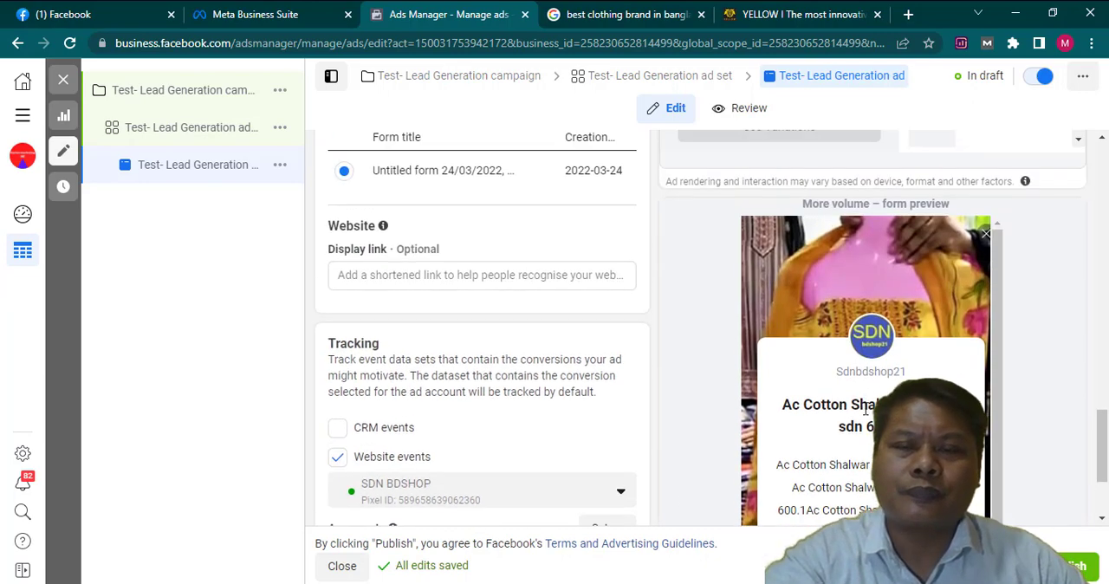
{"action": "scroll", "coordinate": [866, 417], "scroll_direction": "down", "scroll_amount": 2}
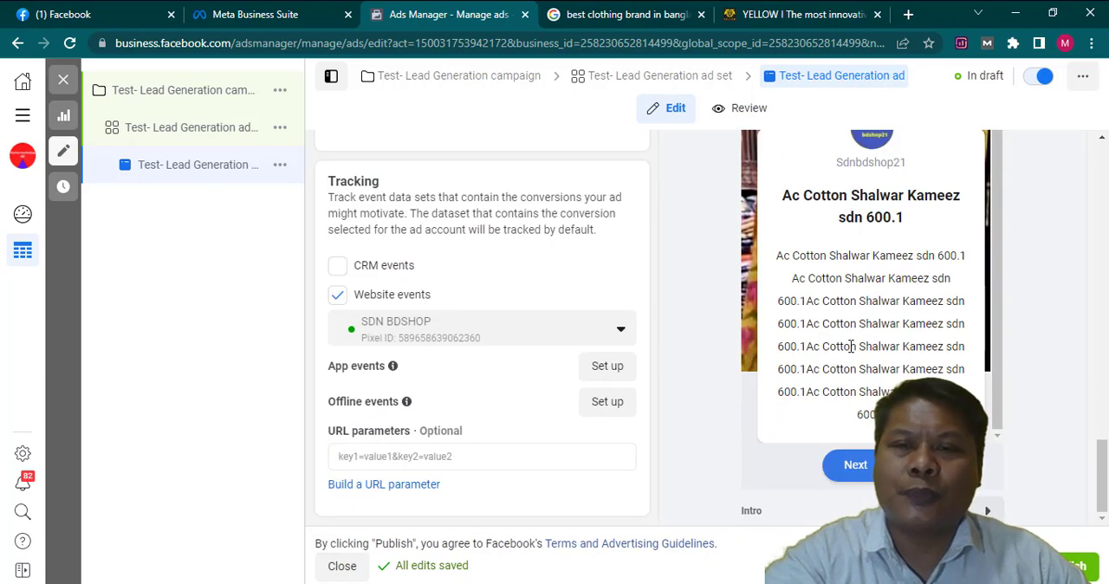
{"action": "scroll", "coordinate": [851, 346], "scroll_direction": "up", "scroll_amount": 1}
{"action": "scroll", "coordinate": [611, 316], "scroll_direction": "up", "scroll_amount": 2}
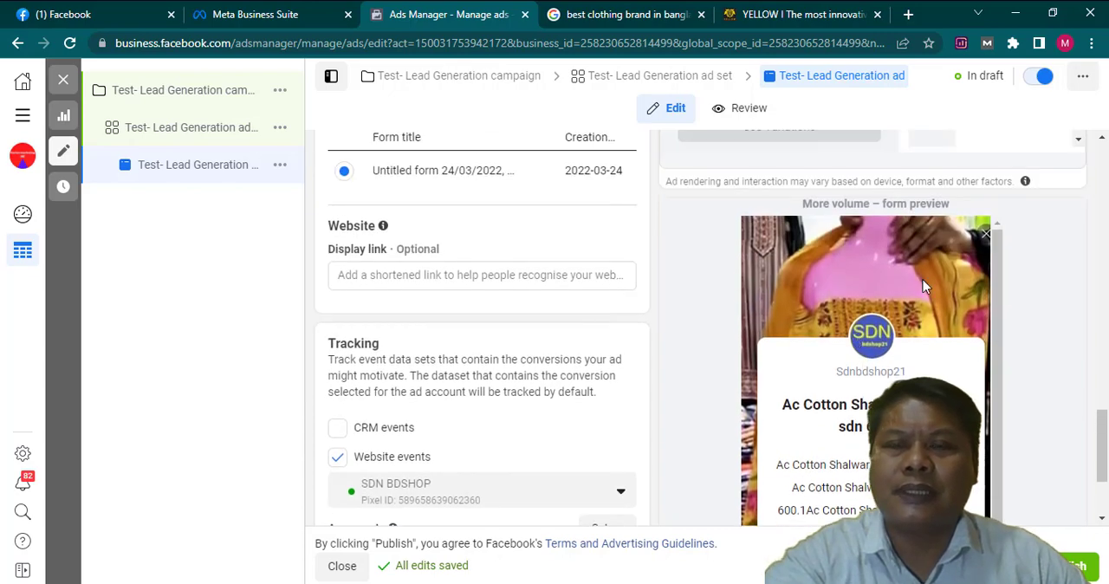
{"action": "scroll", "coordinate": [926, 285], "scroll_direction": "up", "scroll_amount": 4}
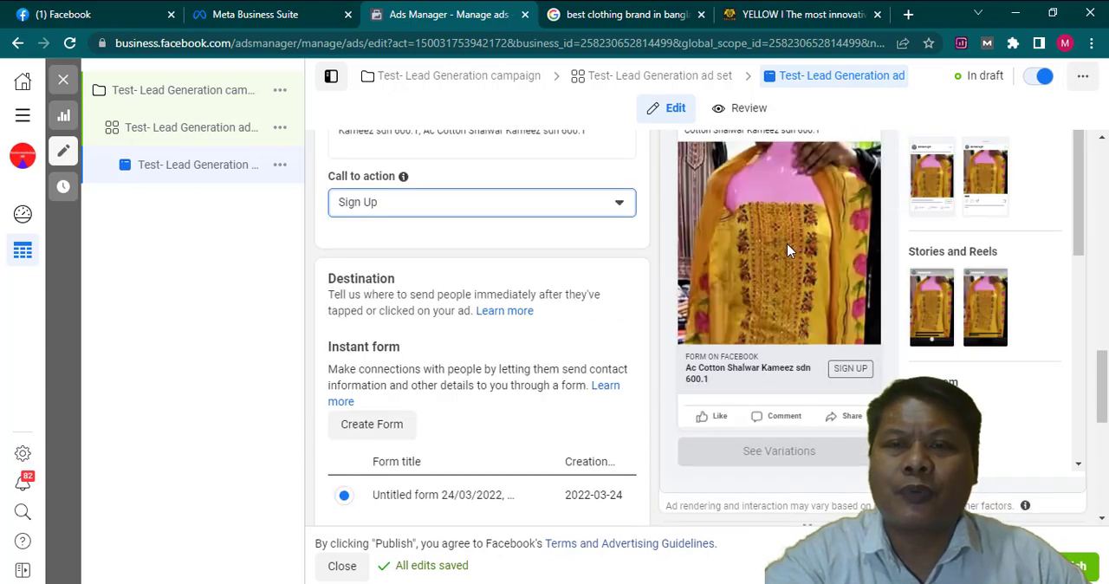
{"action": "scroll", "coordinate": [787, 251], "scroll_direction": "up", "scroll_amount": 2}
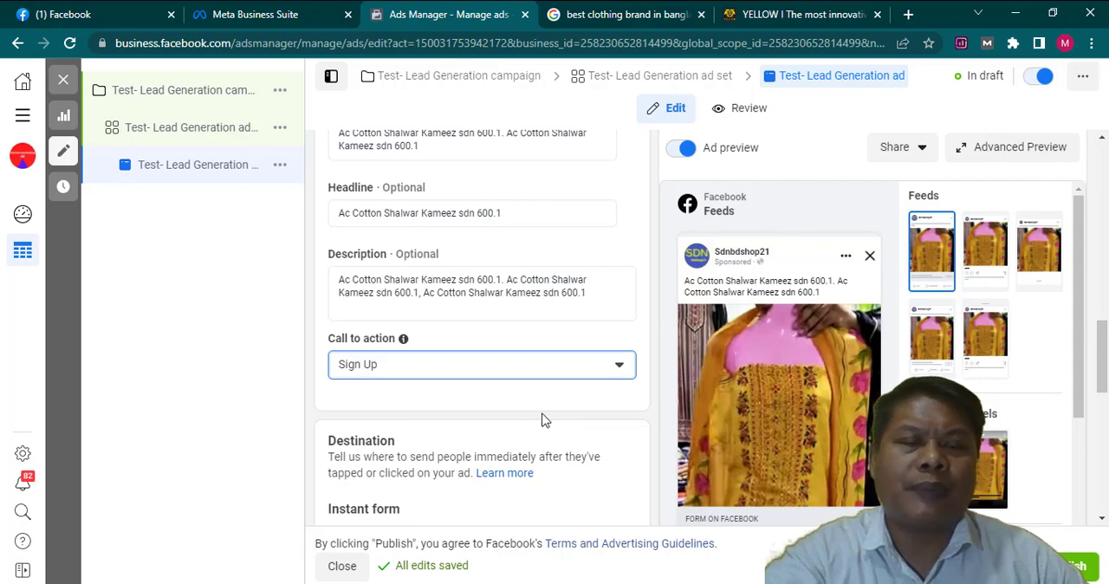
- Recheck the call to action, instant form, website display link and tracking sections against the form preview
{"action": "scroll", "coordinate": [794, 429], "scroll_direction": "down", "scroll_amount": 2}
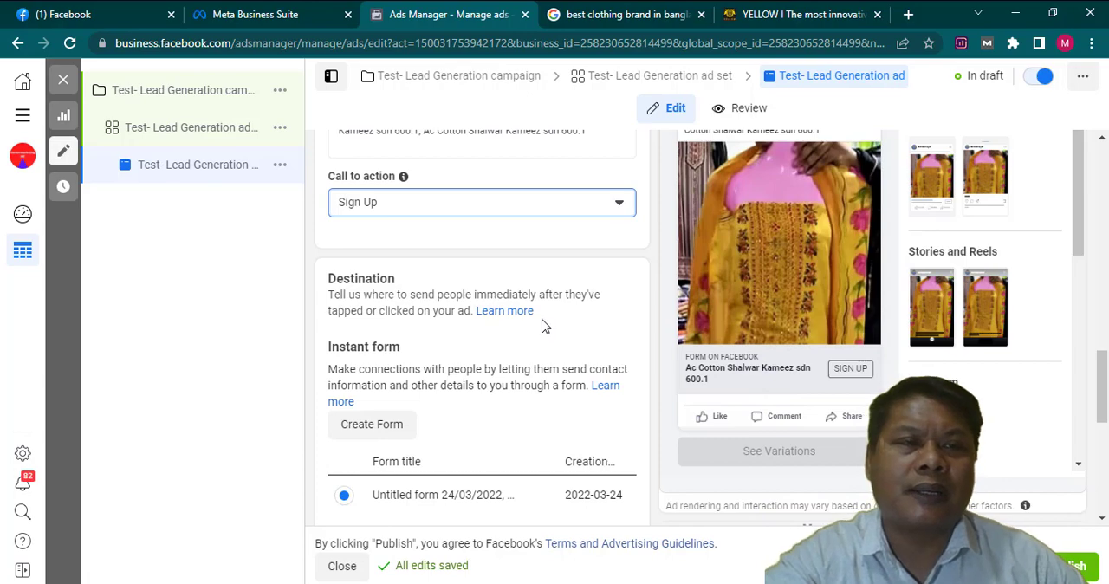
{"action": "scroll", "coordinate": [555, 346], "scroll_direction": "up", "scroll_amount": 1}
{"action": "scroll", "coordinate": [522, 355], "scroll_direction": "down", "scroll_amount": 3}
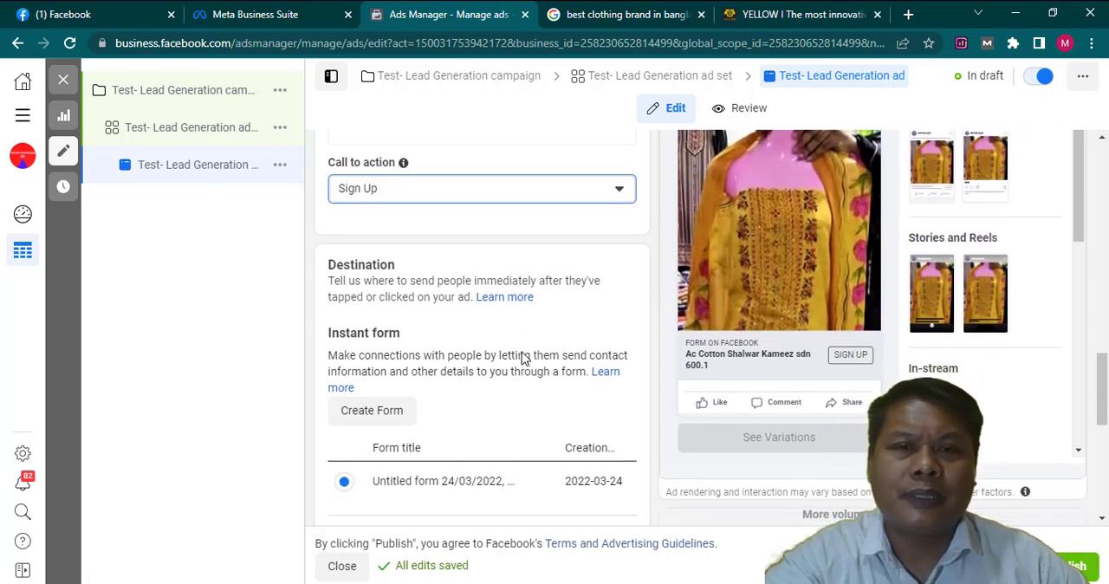
{"action": "scroll", "coordinate": [523, 359], "scroll_direction": "up", "scroll_amount": 2}
{"action": "scroll", "coordinate": [440, 389], "scroll_direction": "down", "scroll_amount": 1}
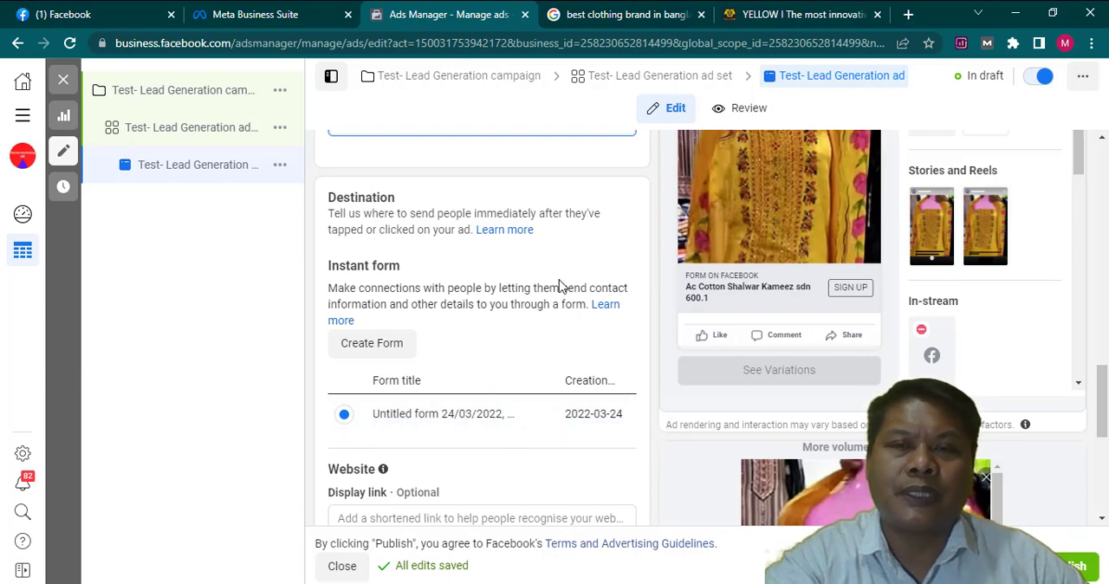
{"action": "scroll", "coordinate": [559, 332], "scroll_direction": "down", "scroll_amount": 2}
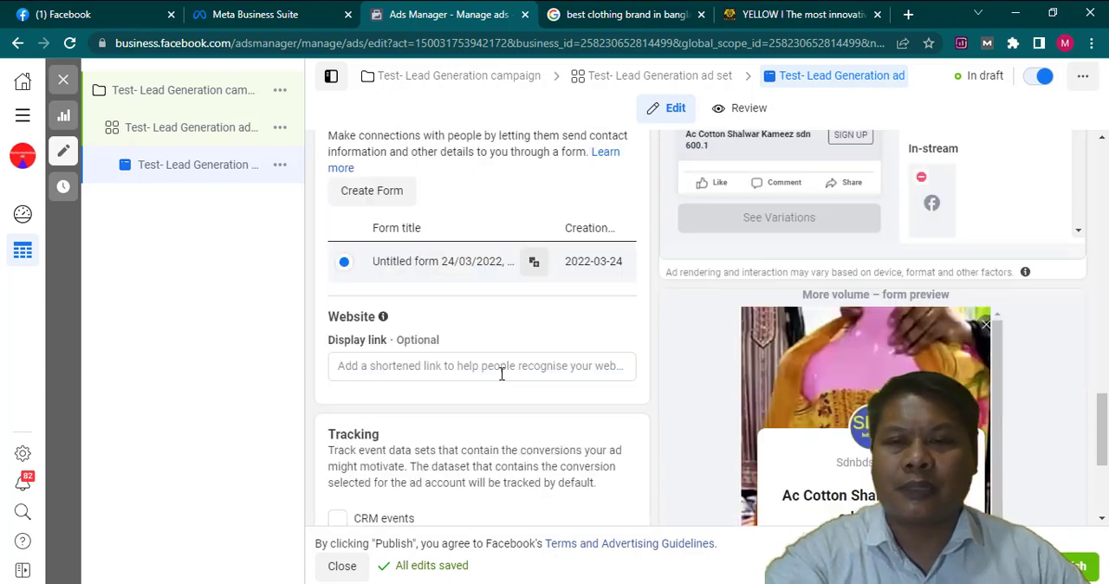
{"action": "scroll", "coordinate": [511, 355], "scroll_direction": "up", "scroll_amount": 4}
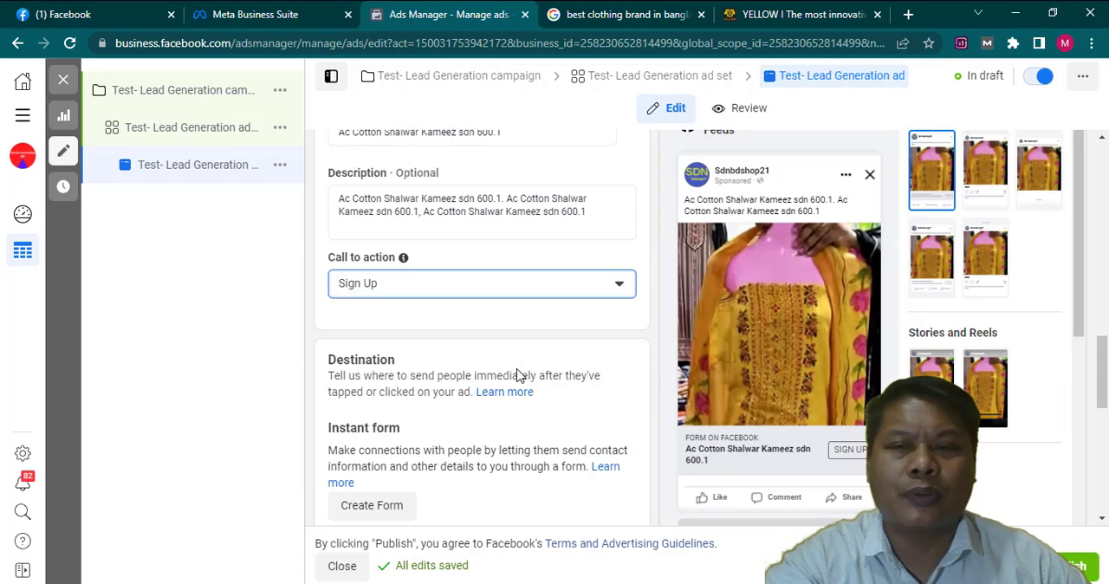
{"action": "scroll", "coordinate": [523, 374], "scroll_direction": "down", "scroll_amount": 3}
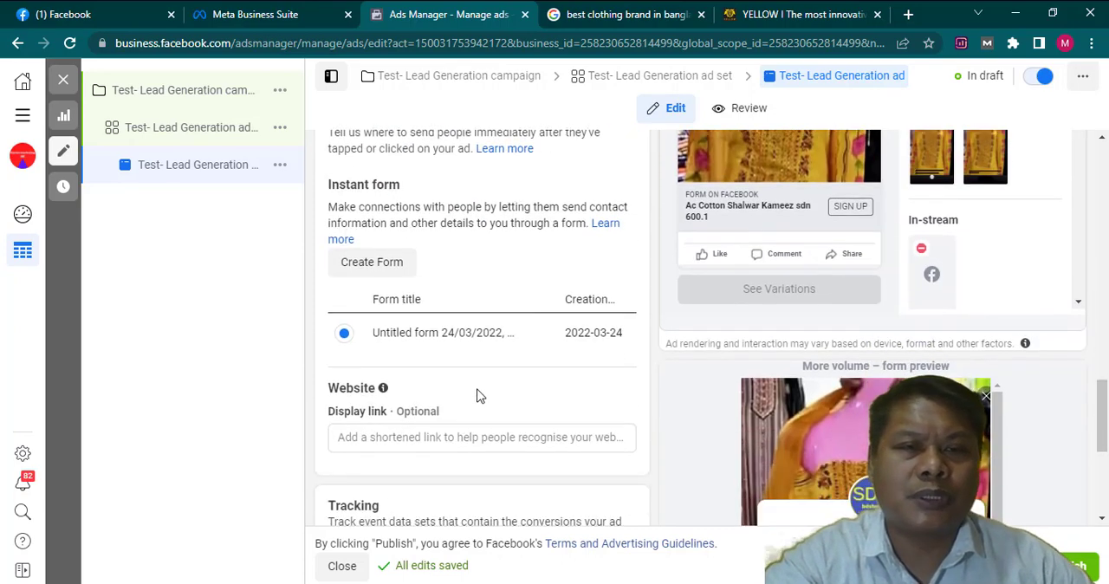
{"action": "scroll", "coordinate": [502, 394], "scroll_direction": "up", "scroll_amount": 1}
{"action": "scroll", "coordinate": [511, 399], "scroll_direction": "down", "scroll_amount": 4}
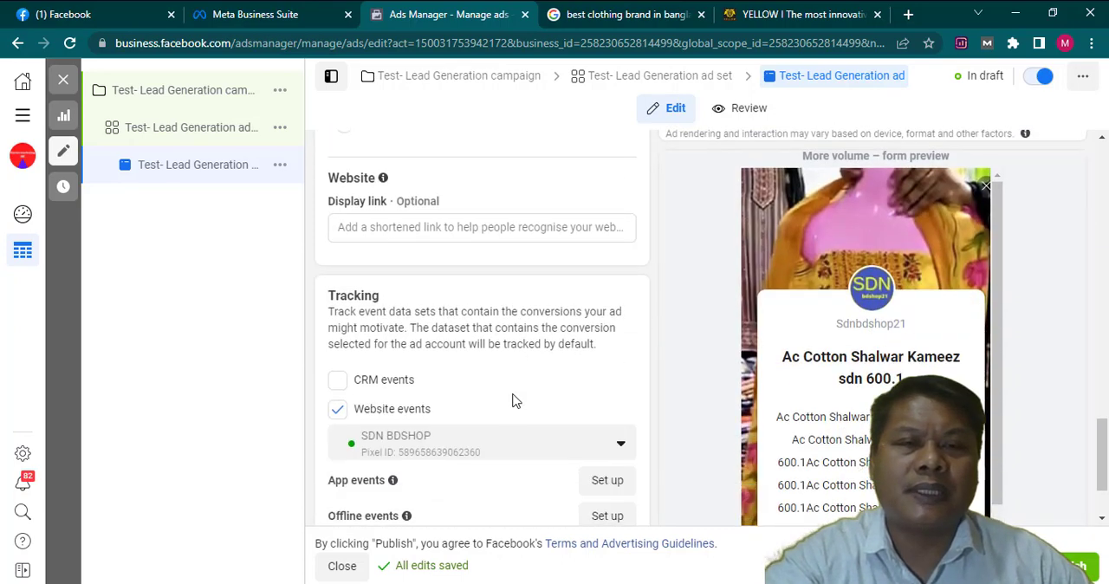
{"action": "scroll", "coordinate": [537, 370], "scroll_direction": "down", "scroll_amount": 1}
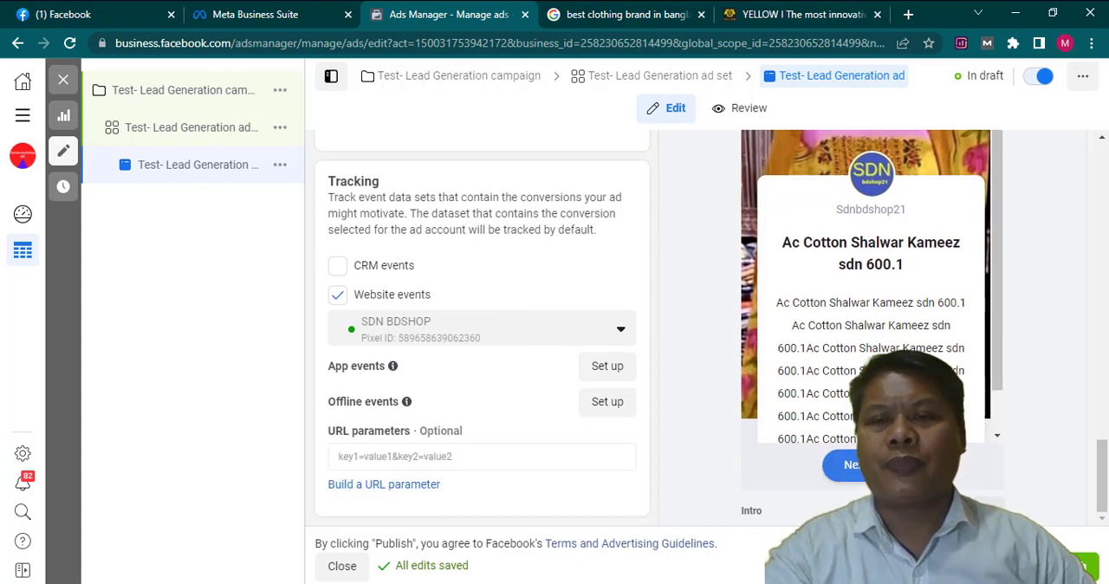
{"action": "scroll", "coordinate": [901, 316], "scroll_direction": "up", "scroll_amount": 2}
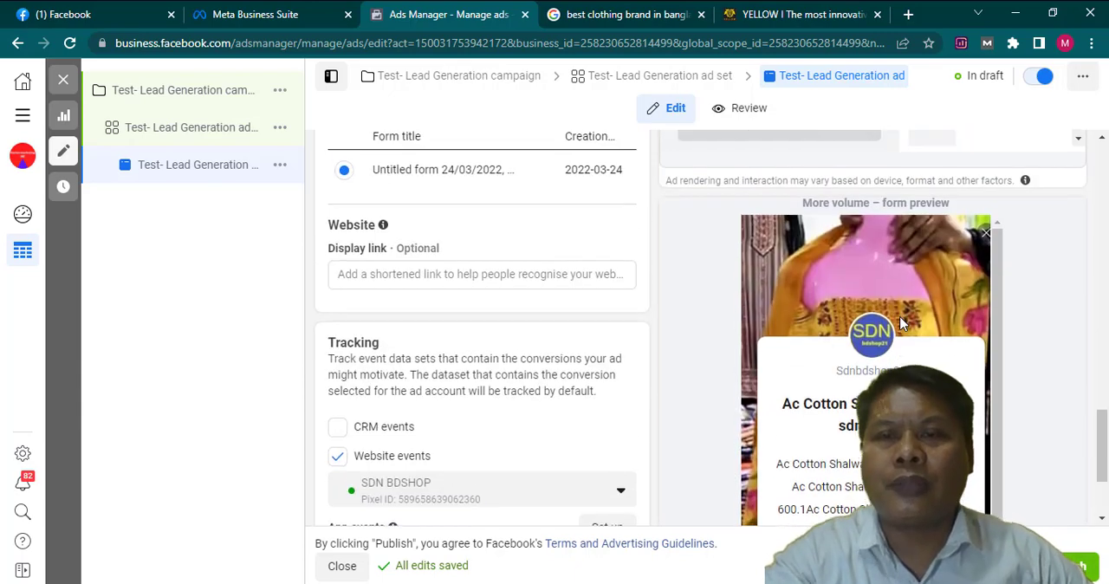
{"action": "scroll", "coordinate": [901, 321], "scroll_direction": "down", "scroll_amount": 2}
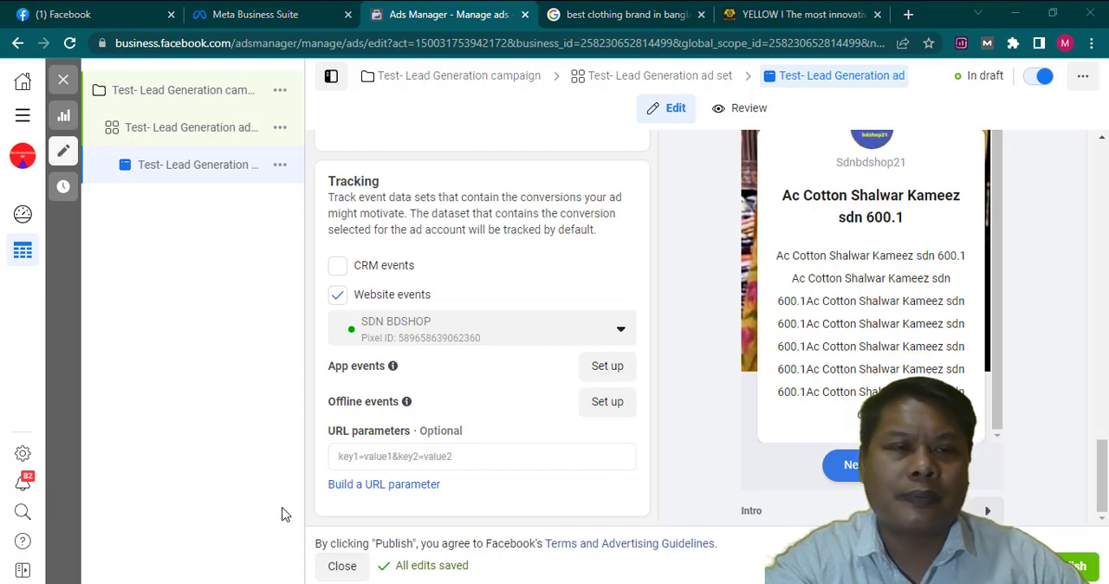
- Page through the instant form preview from the intro to the message for leads, checking each page, and return to the intro
{"action": "scroll", "coordinate": [594, 347], "scroll_direction": "up", "scroll_amount": 4}
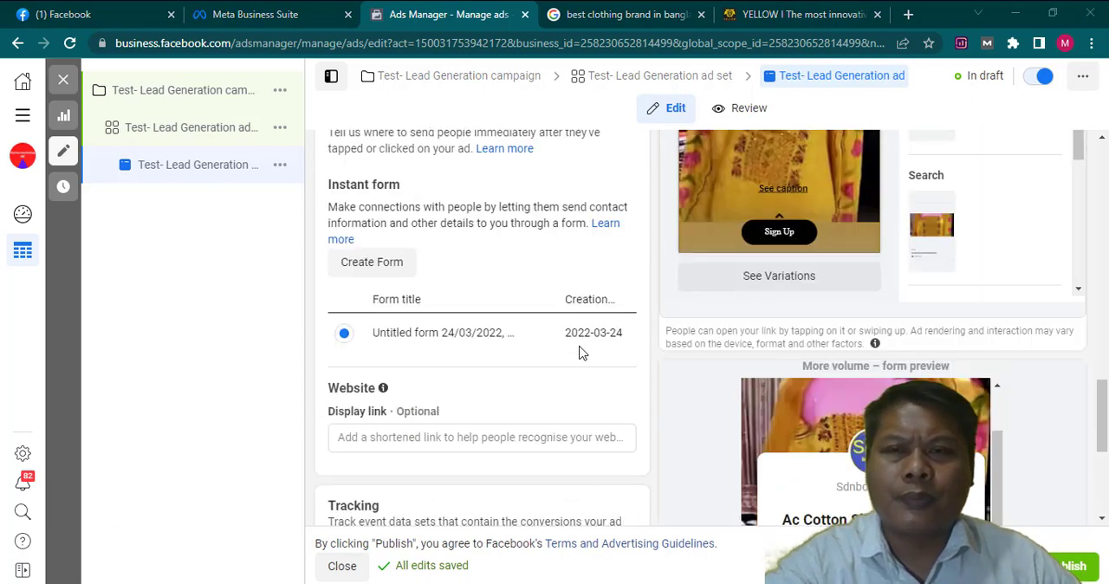
{"action": "scroll", "coordinate": [860, 459], "scroll_direction": "down", "scroll_amount": 3}
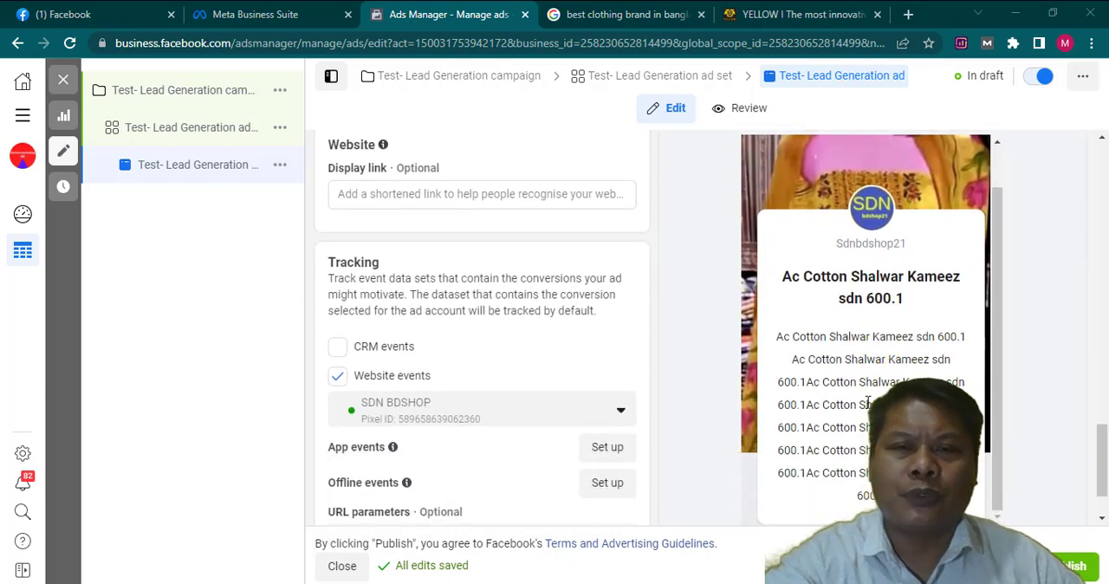
{"action": "scroll", "coordinate": [867, 403], "scroll_direction": "down", "scroll_amount": 1}
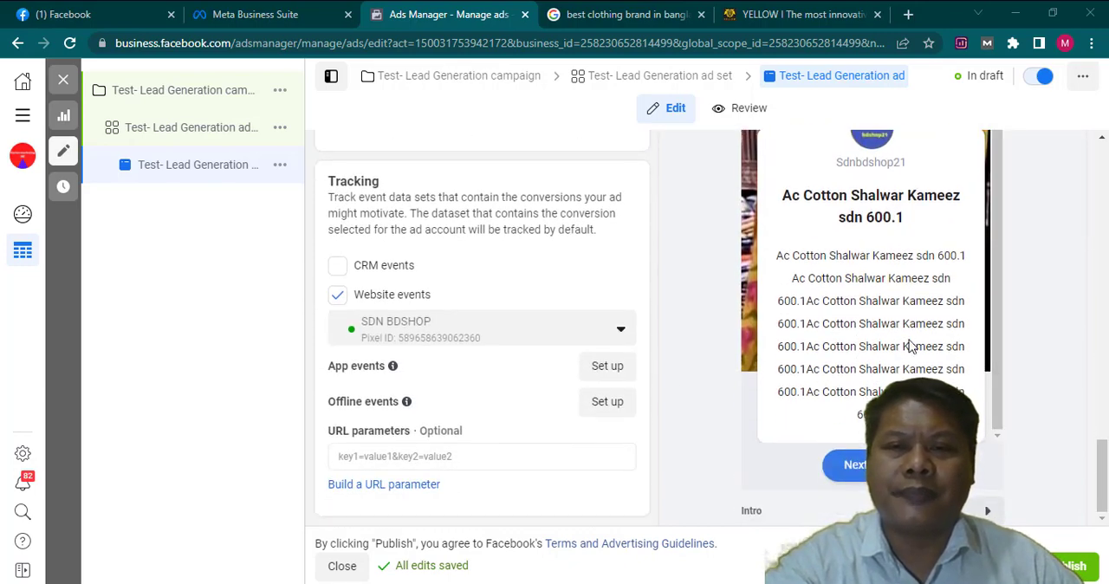
{"action": "left_click", "coordinate": [986, 513]}
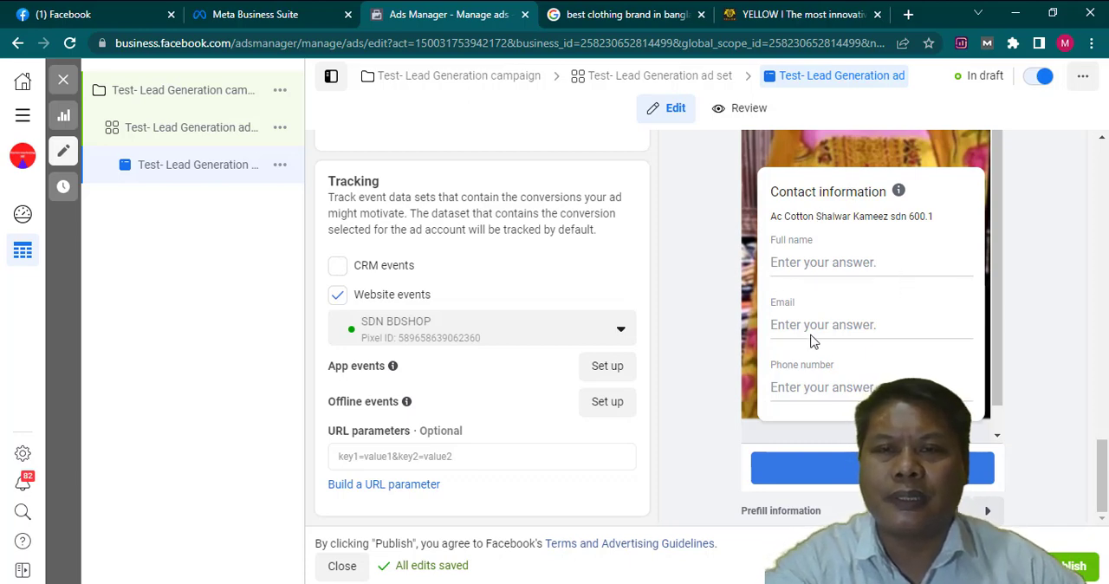
{"action": "scroll", "coordinate": [858, 378], "scroll_direction": "down", "scroll_amount": 1}
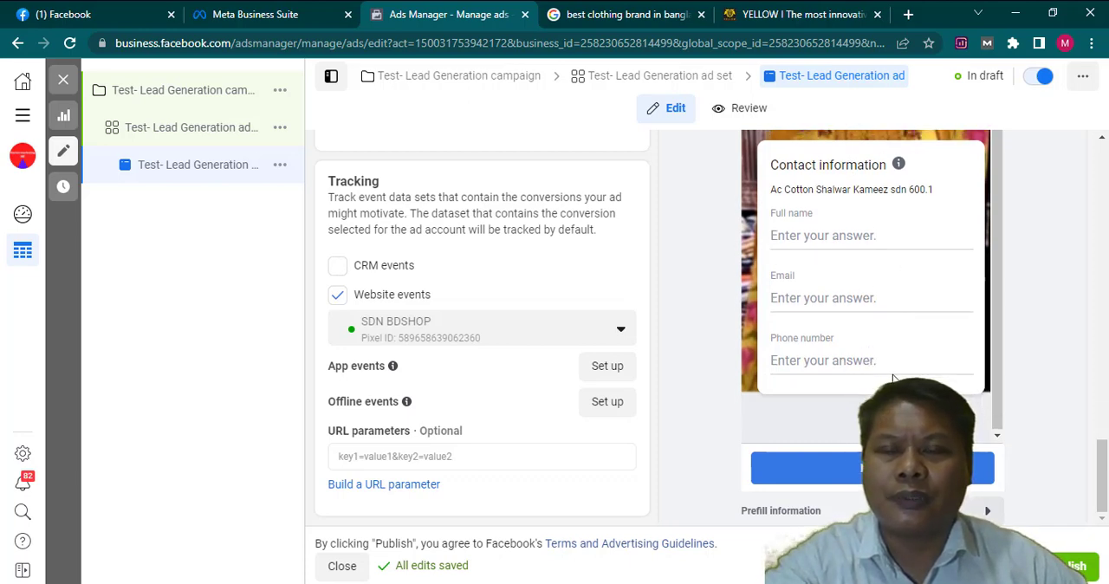
{"action": "left_click", "coordinate": [986, 513]}
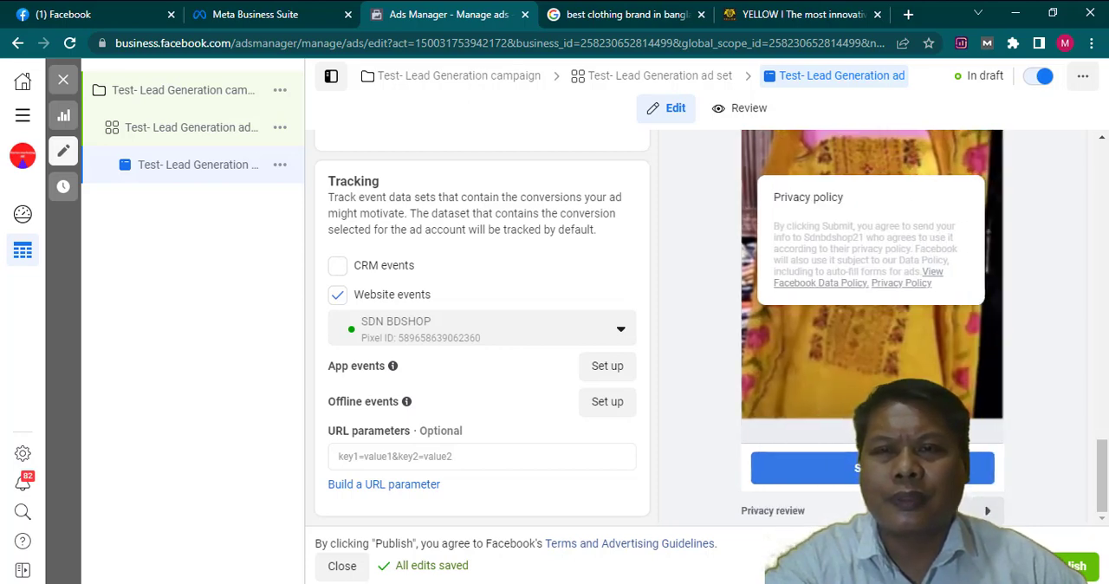
{"action": "left_click", "coordinate": [988, 513]}
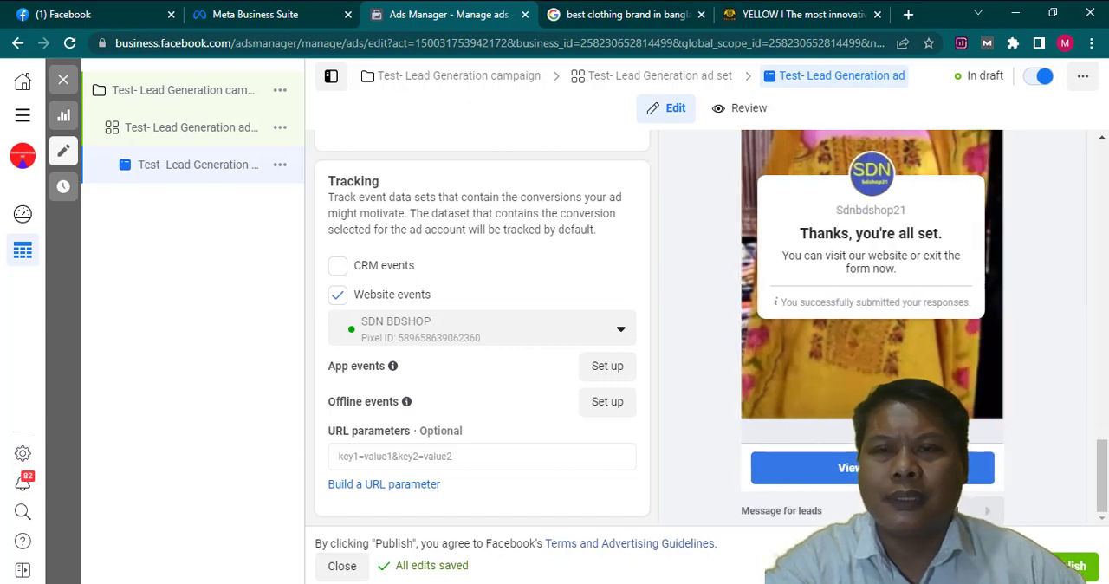
{"action": "left_click", "coordinate": [957, 511]}
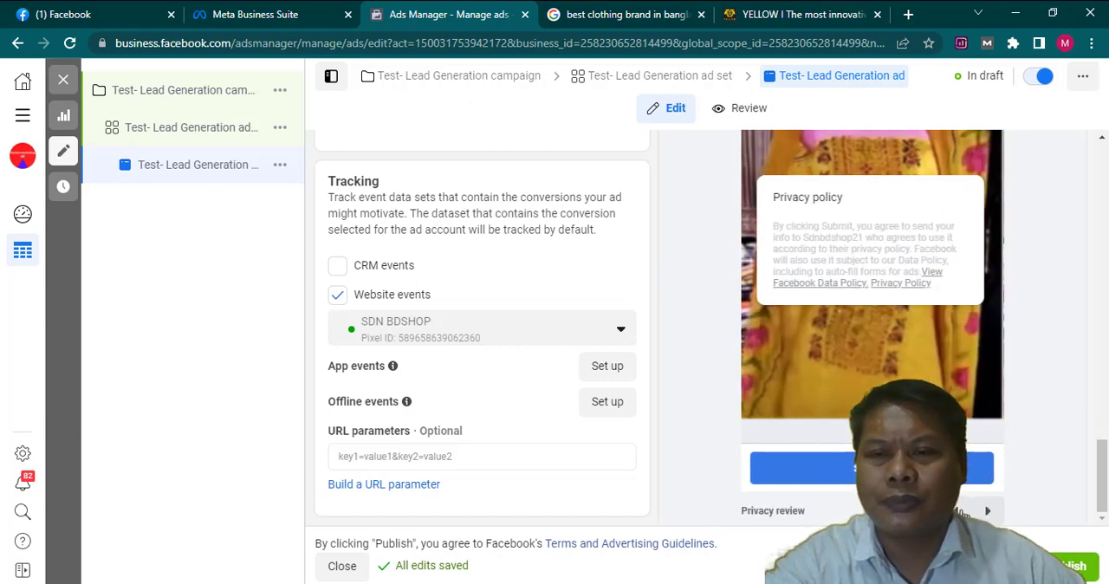
{"action": "left_click", "coordinate": [956, 512]}
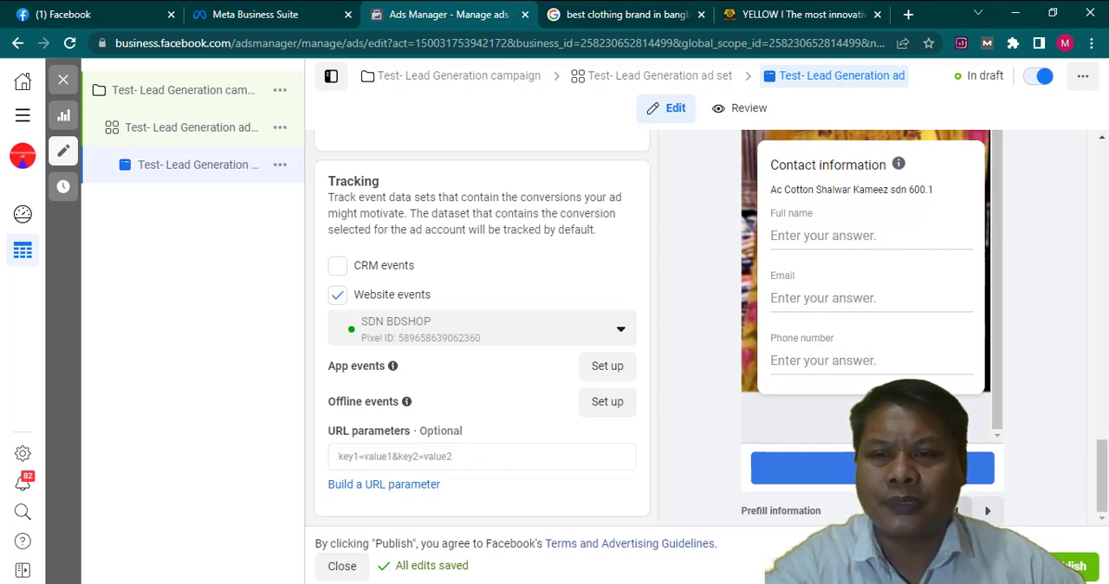
{"action": "left_click", "coordinate": [957, 510]}
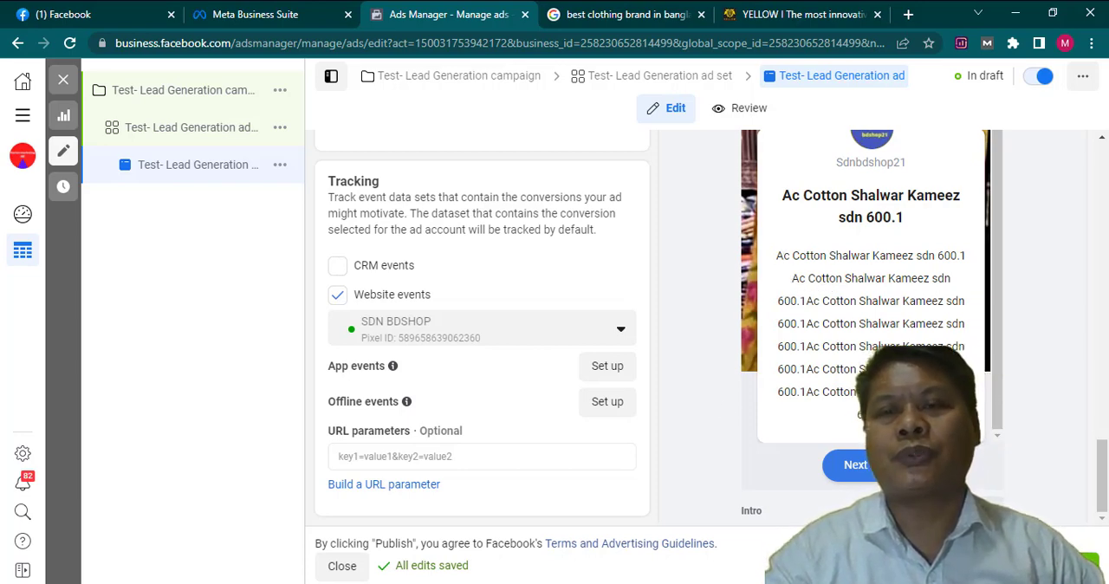
- Recheck the ad's media placements, texts and call to action, along with the instant form selected as its destination
{"action": "scroll", "coordinate": [570, 371], "scroll_direction": "up", "scroll_amount": 1}
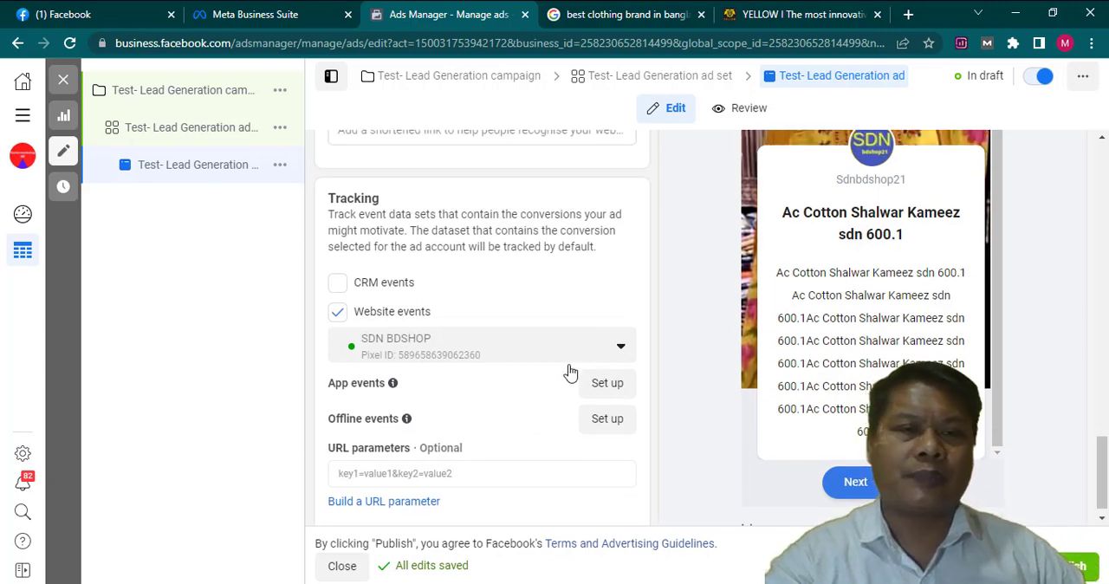
{"action": "scroll", "coordinate": [570, 371], "scroll_direction": "up", "scroll_amount": 10}
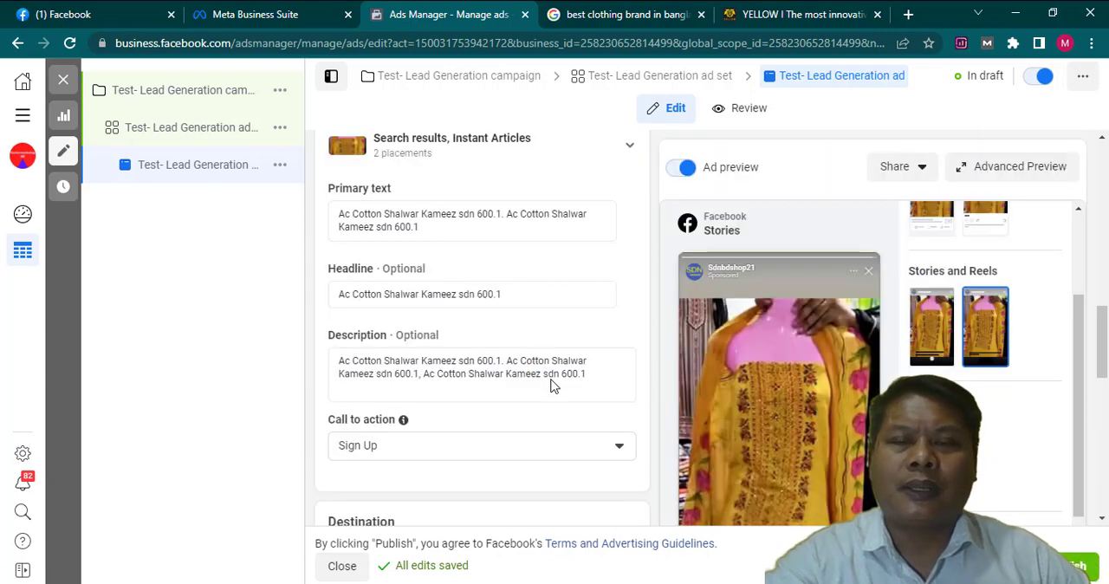
{"action": "scroll", "coordinate": [553, 381], "scroll_direction": "up", "scroll_amount": 3}
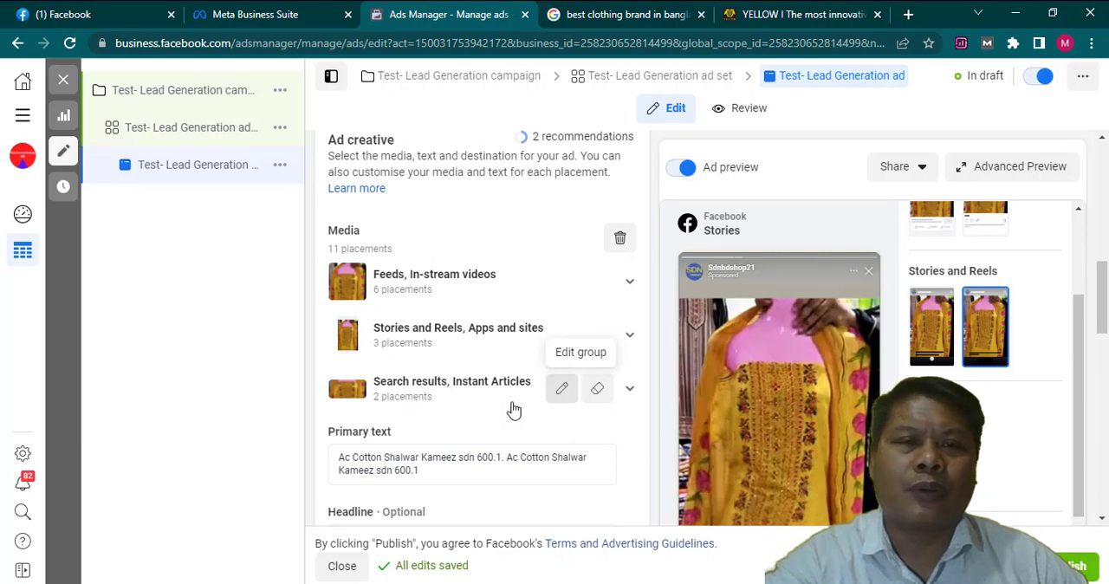
{"action": "scroll", "coordinate": [511, 409], "scroll_direction": "down", "scroll_amount": 5}
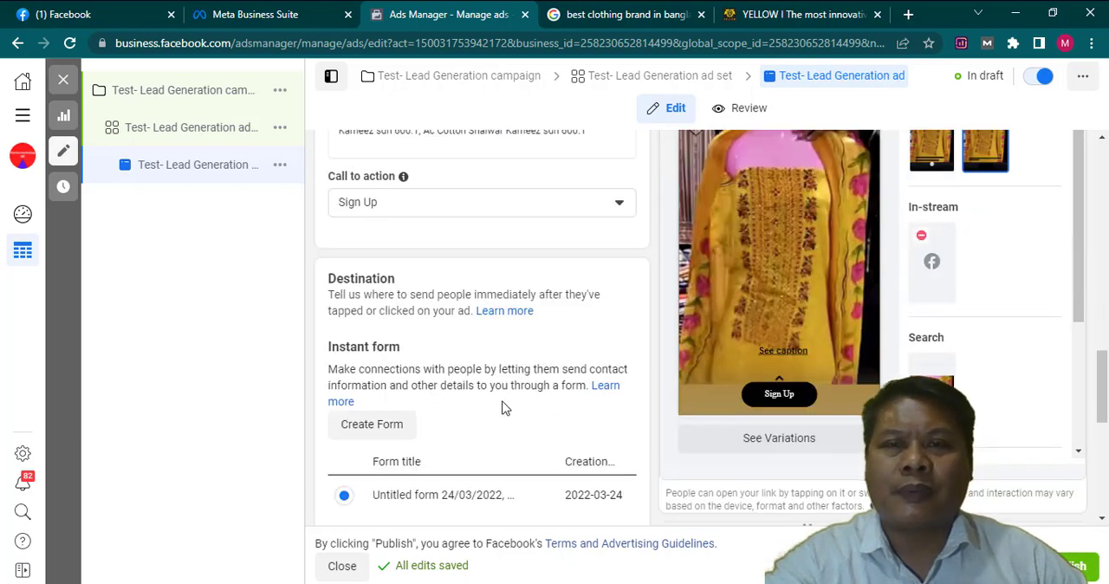
{"action": "scroll", "coordinate": [505, 407], "scroll_direction": "down", "scroll_amount": 2}
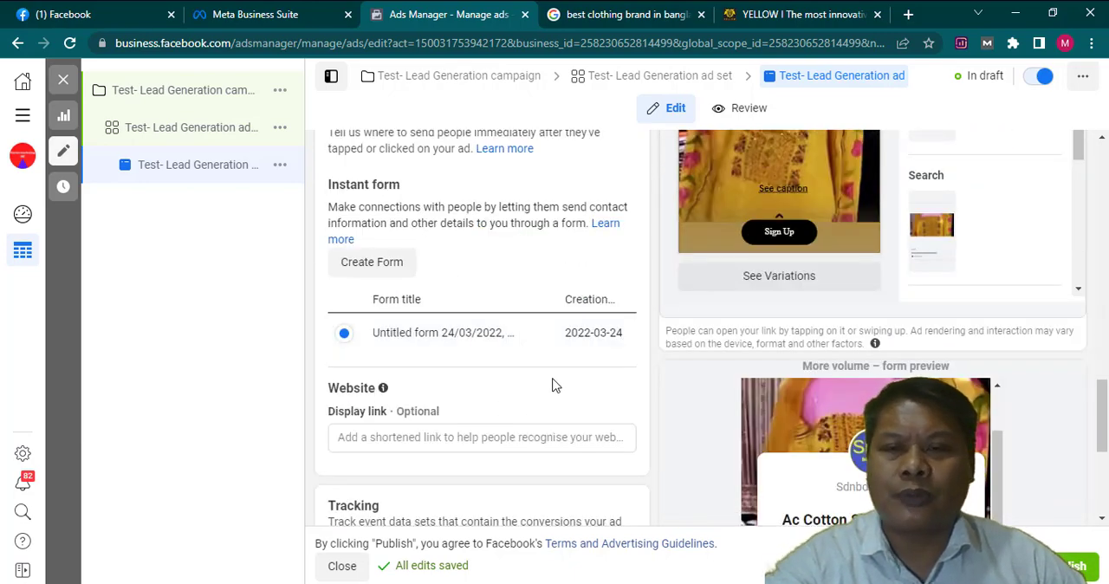